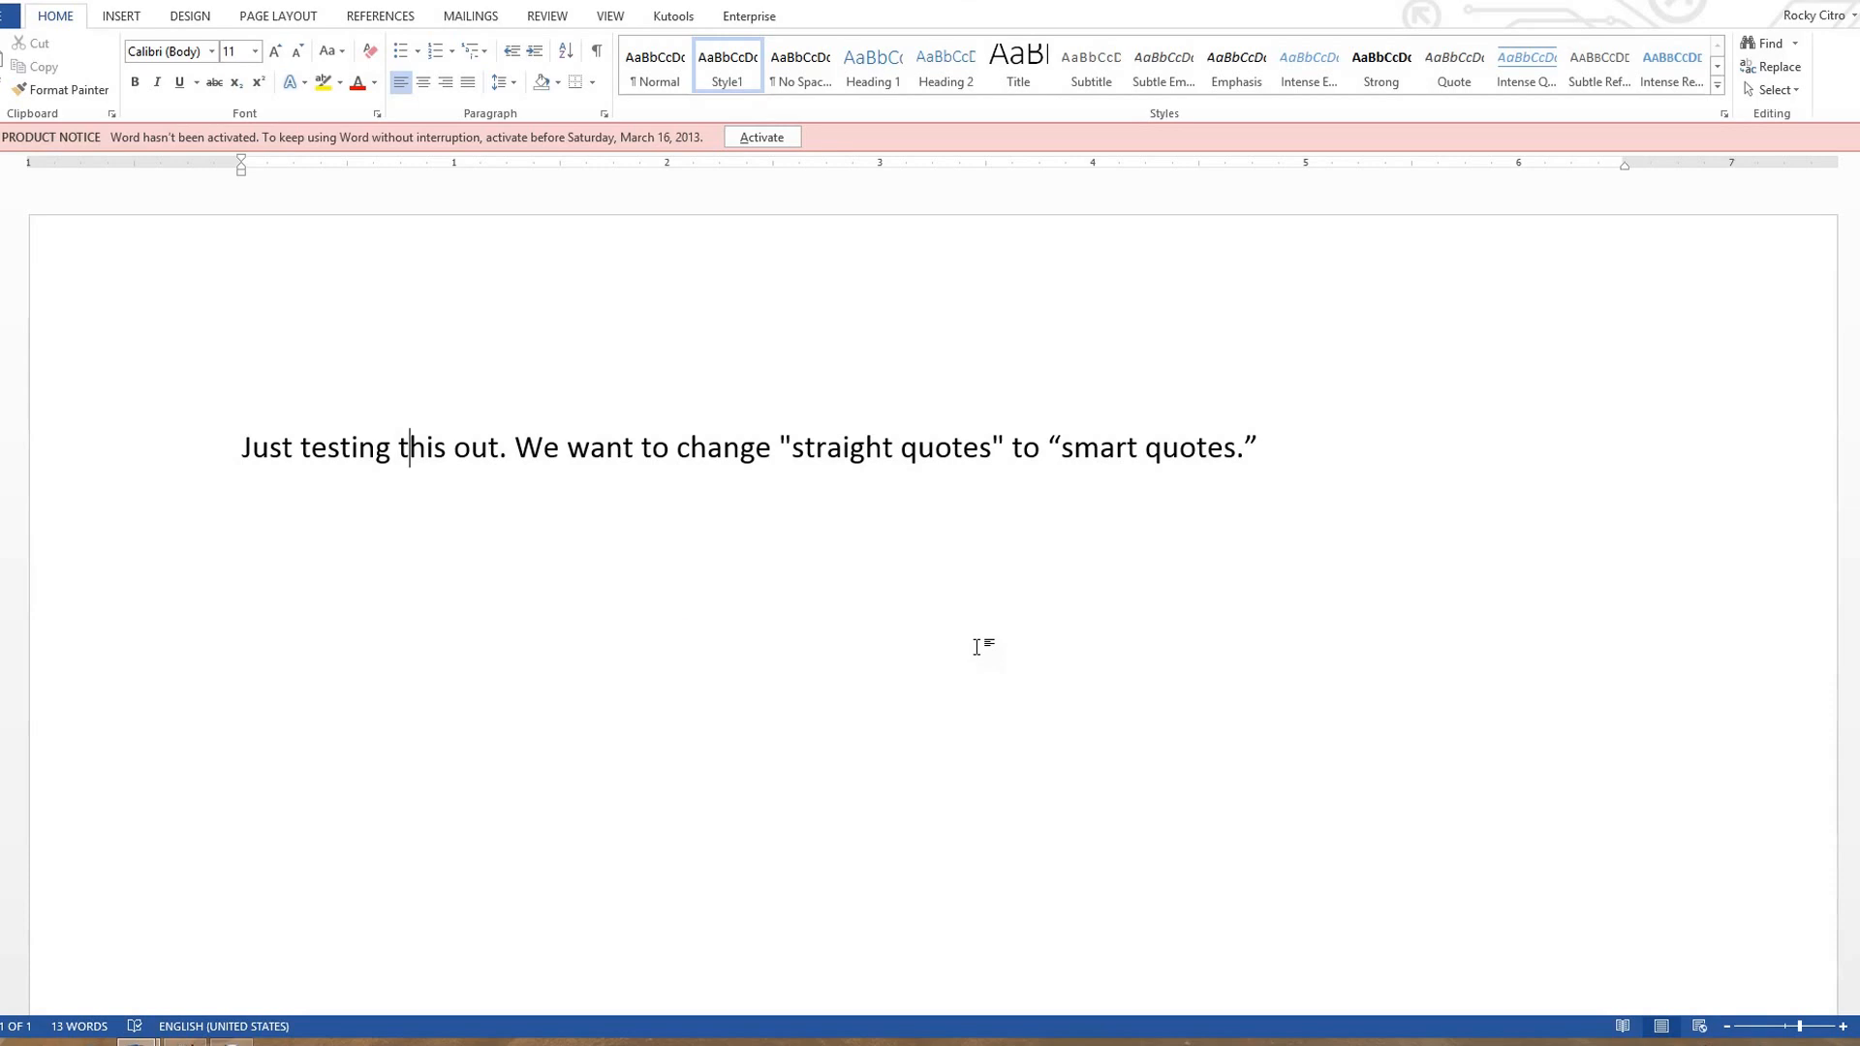
left_click(243, 451)
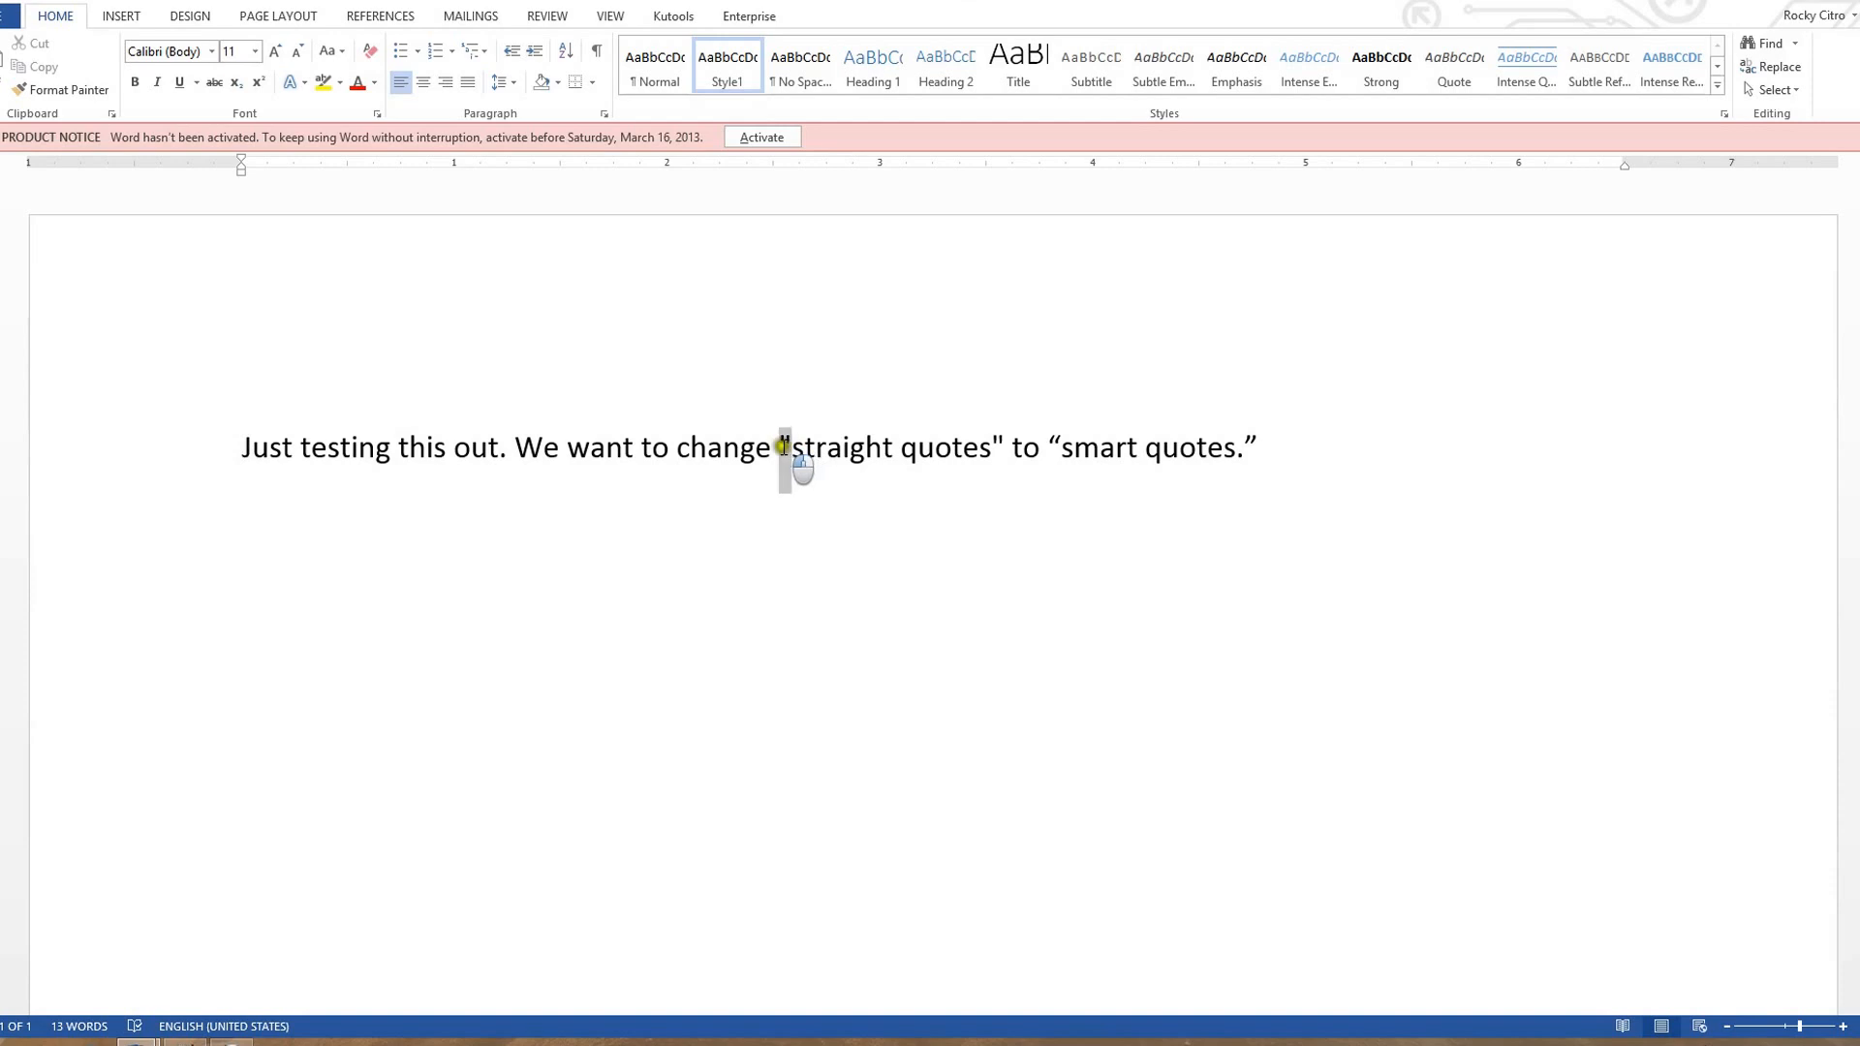
left_click_drag(794, 447, 780, 452)
left_click(1061, 451)
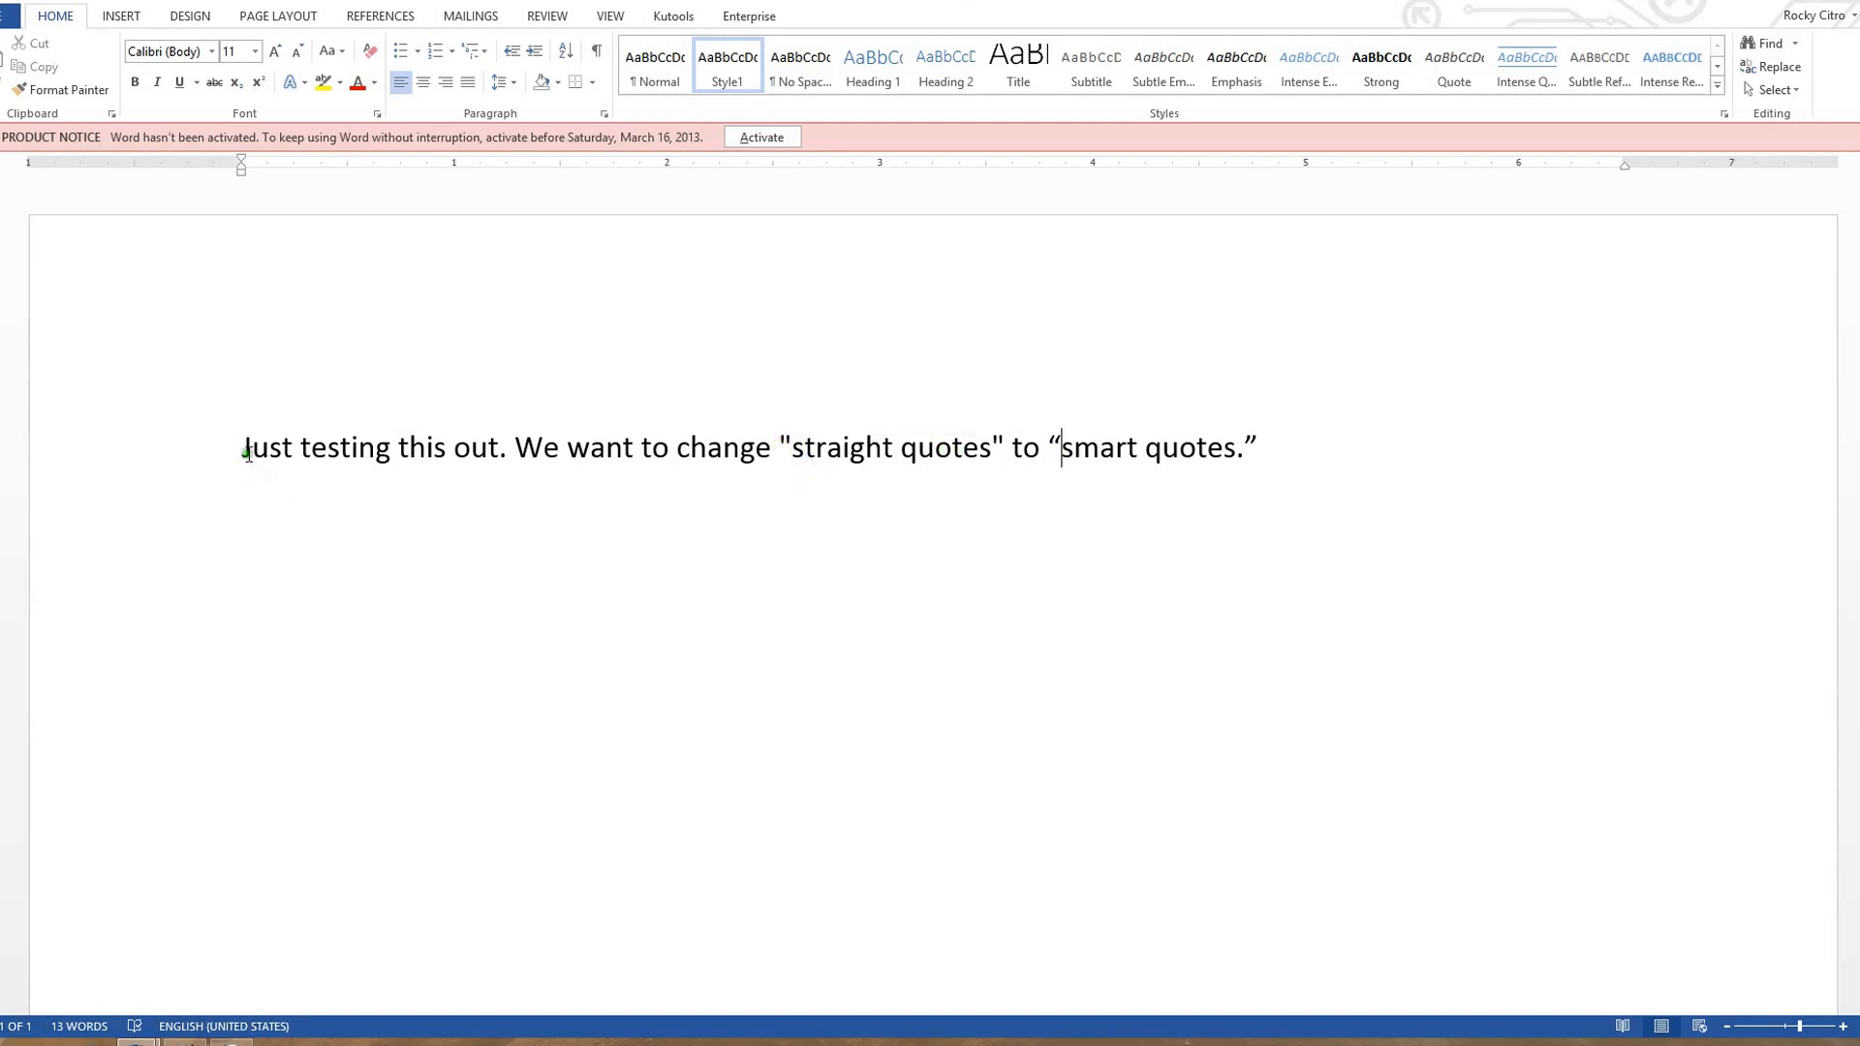
left_click(522, 451)
left_click(233, 448)
- Open the advanced find dialog for the sample document
key("ctrl+f")
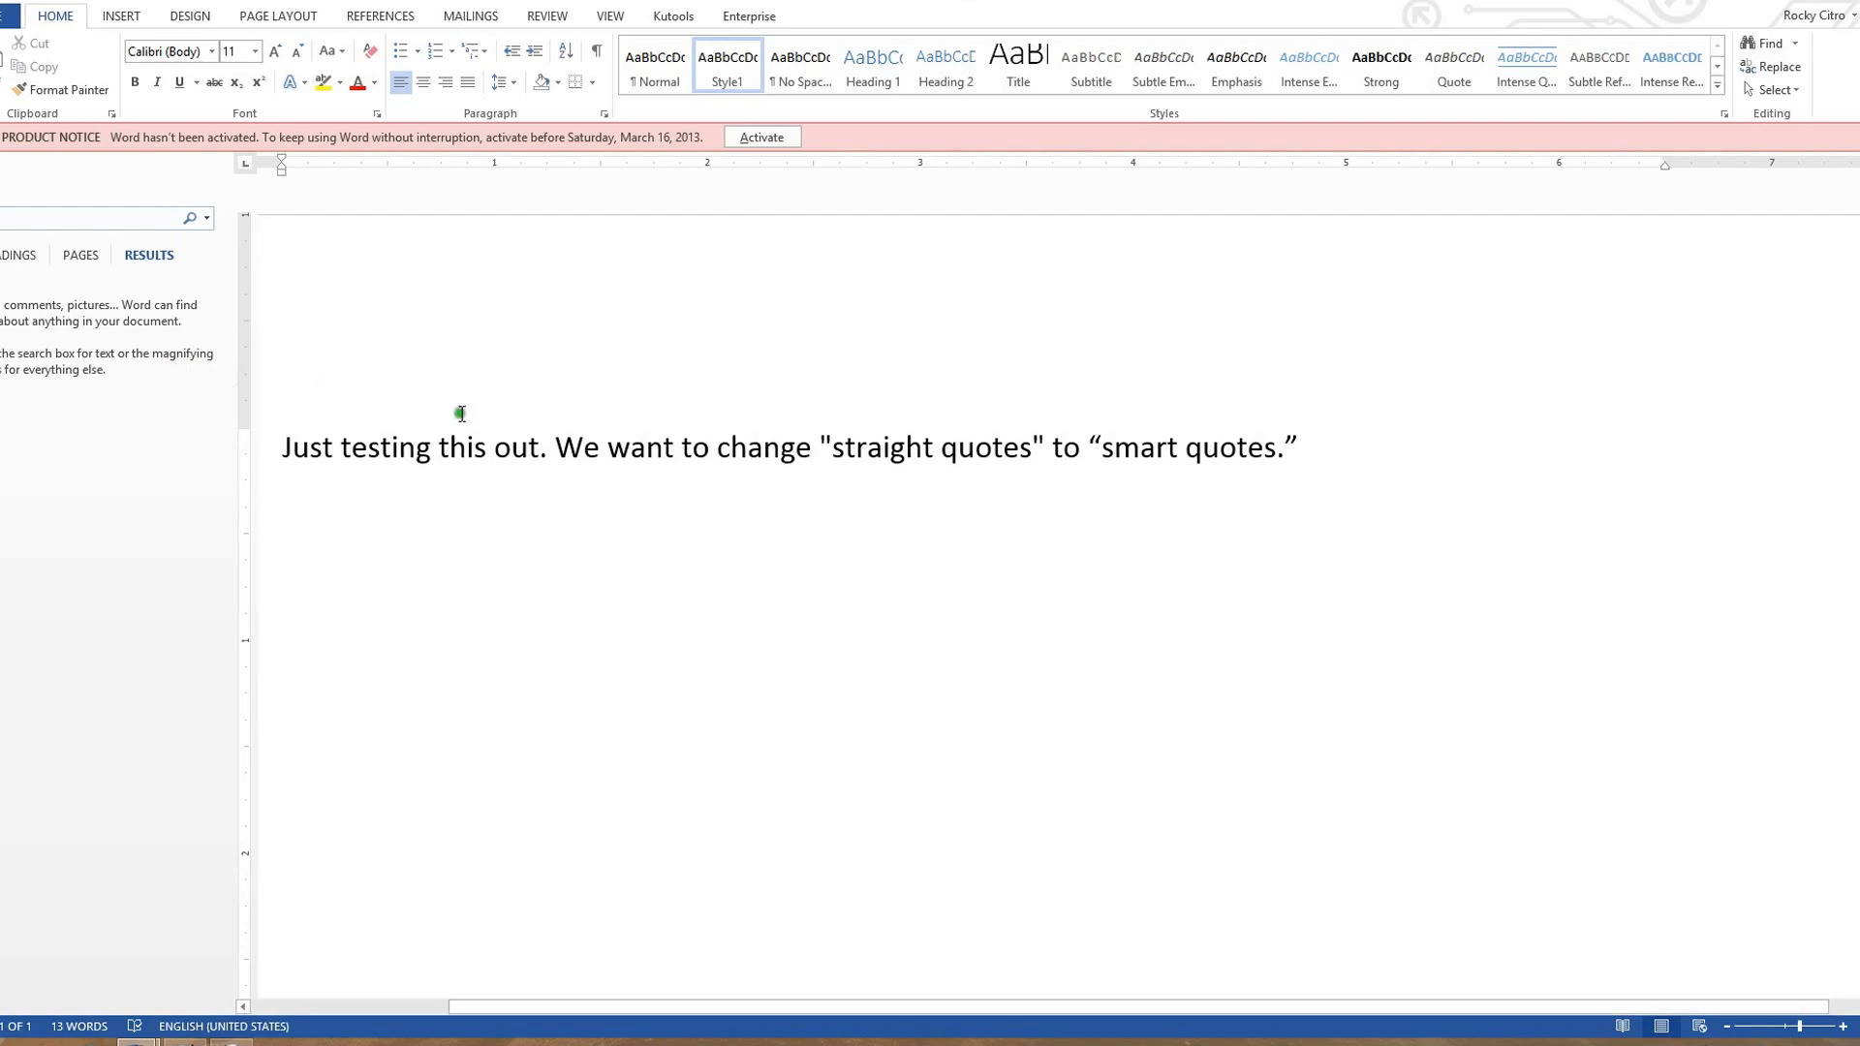
left_click(208, 220)
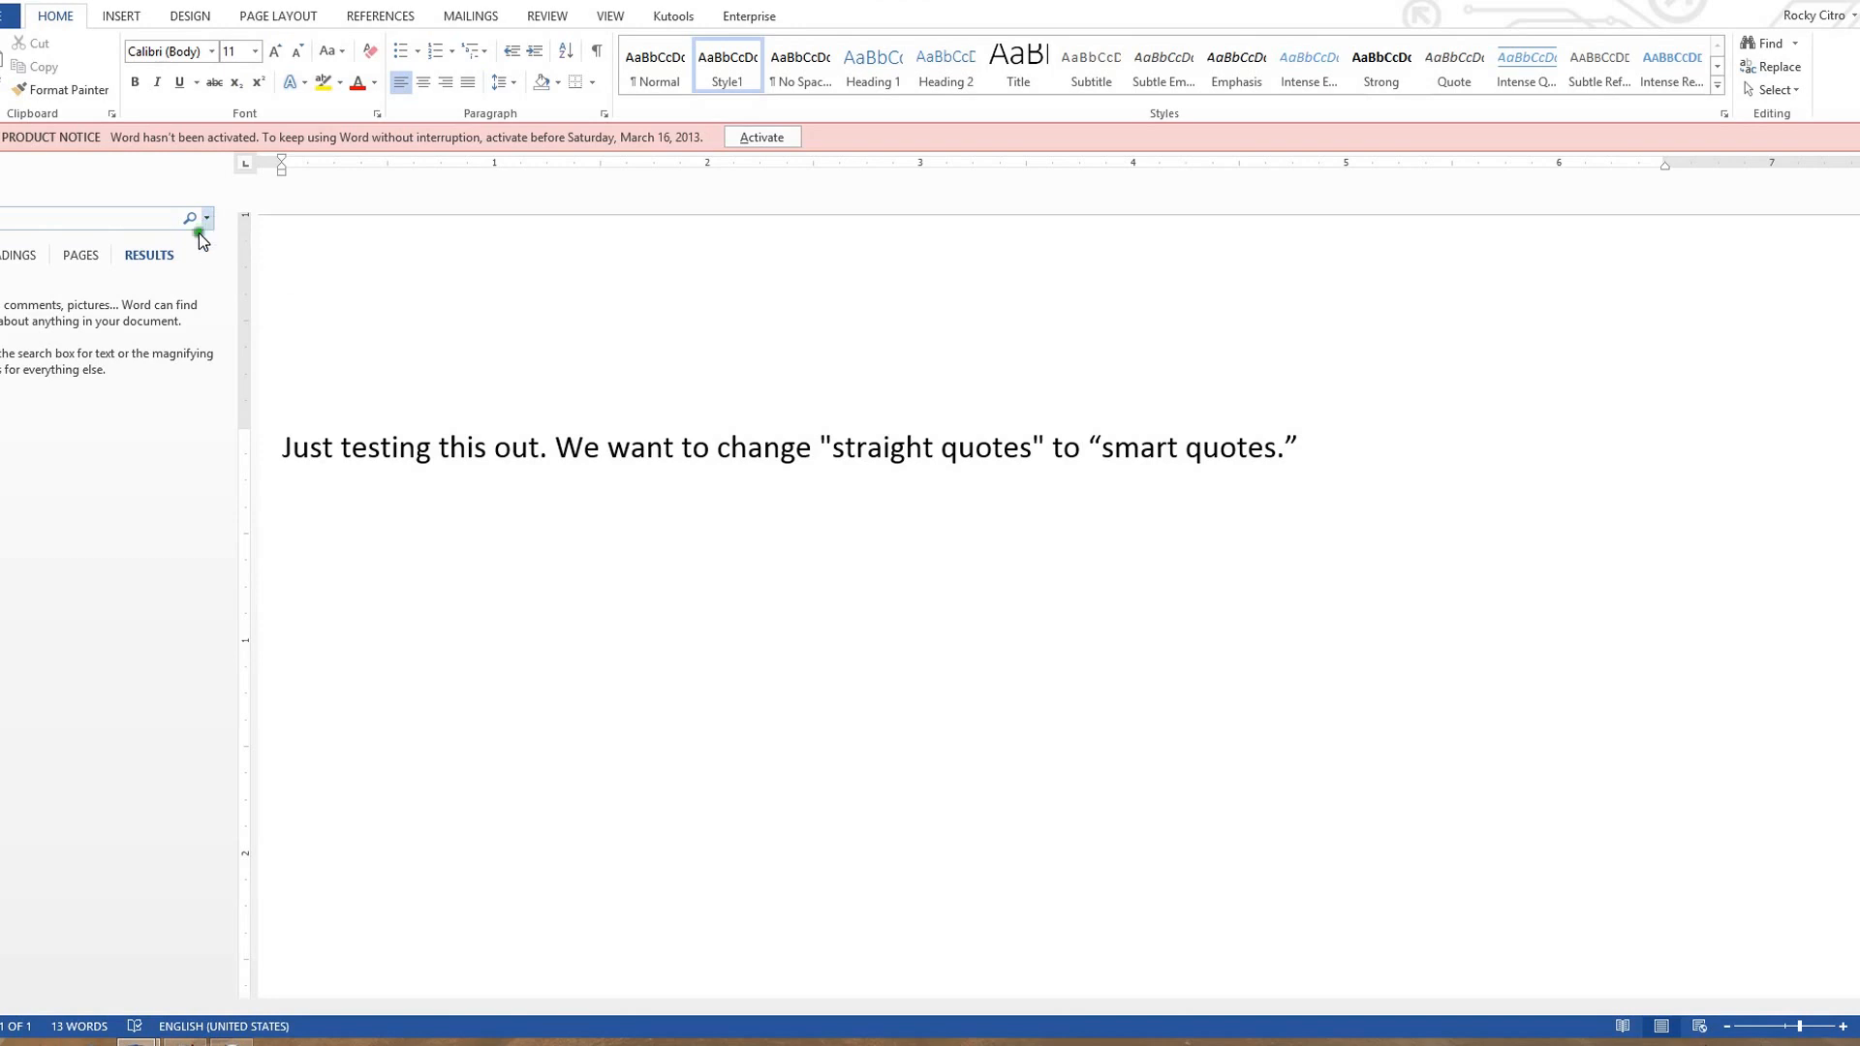
left_click(146, 292)
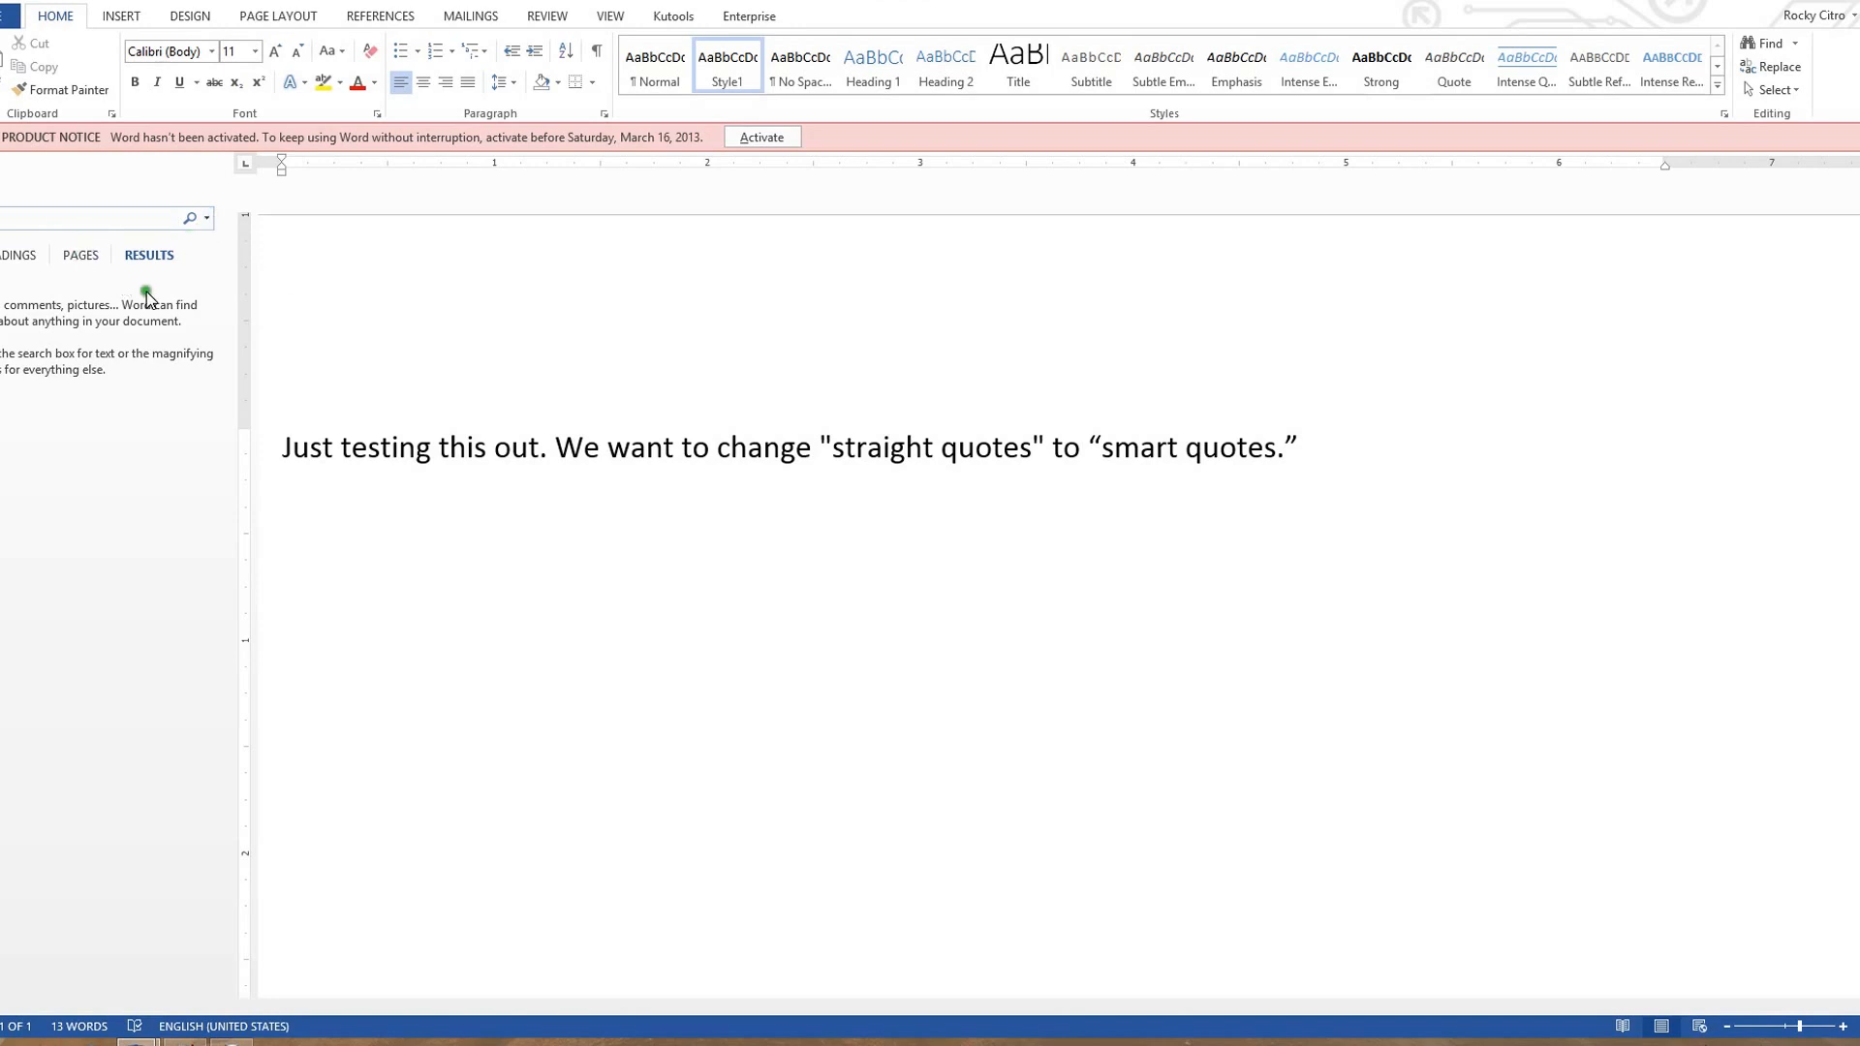
left_click(30, 217)
left_click(54, 221)
left_click(579, 494)
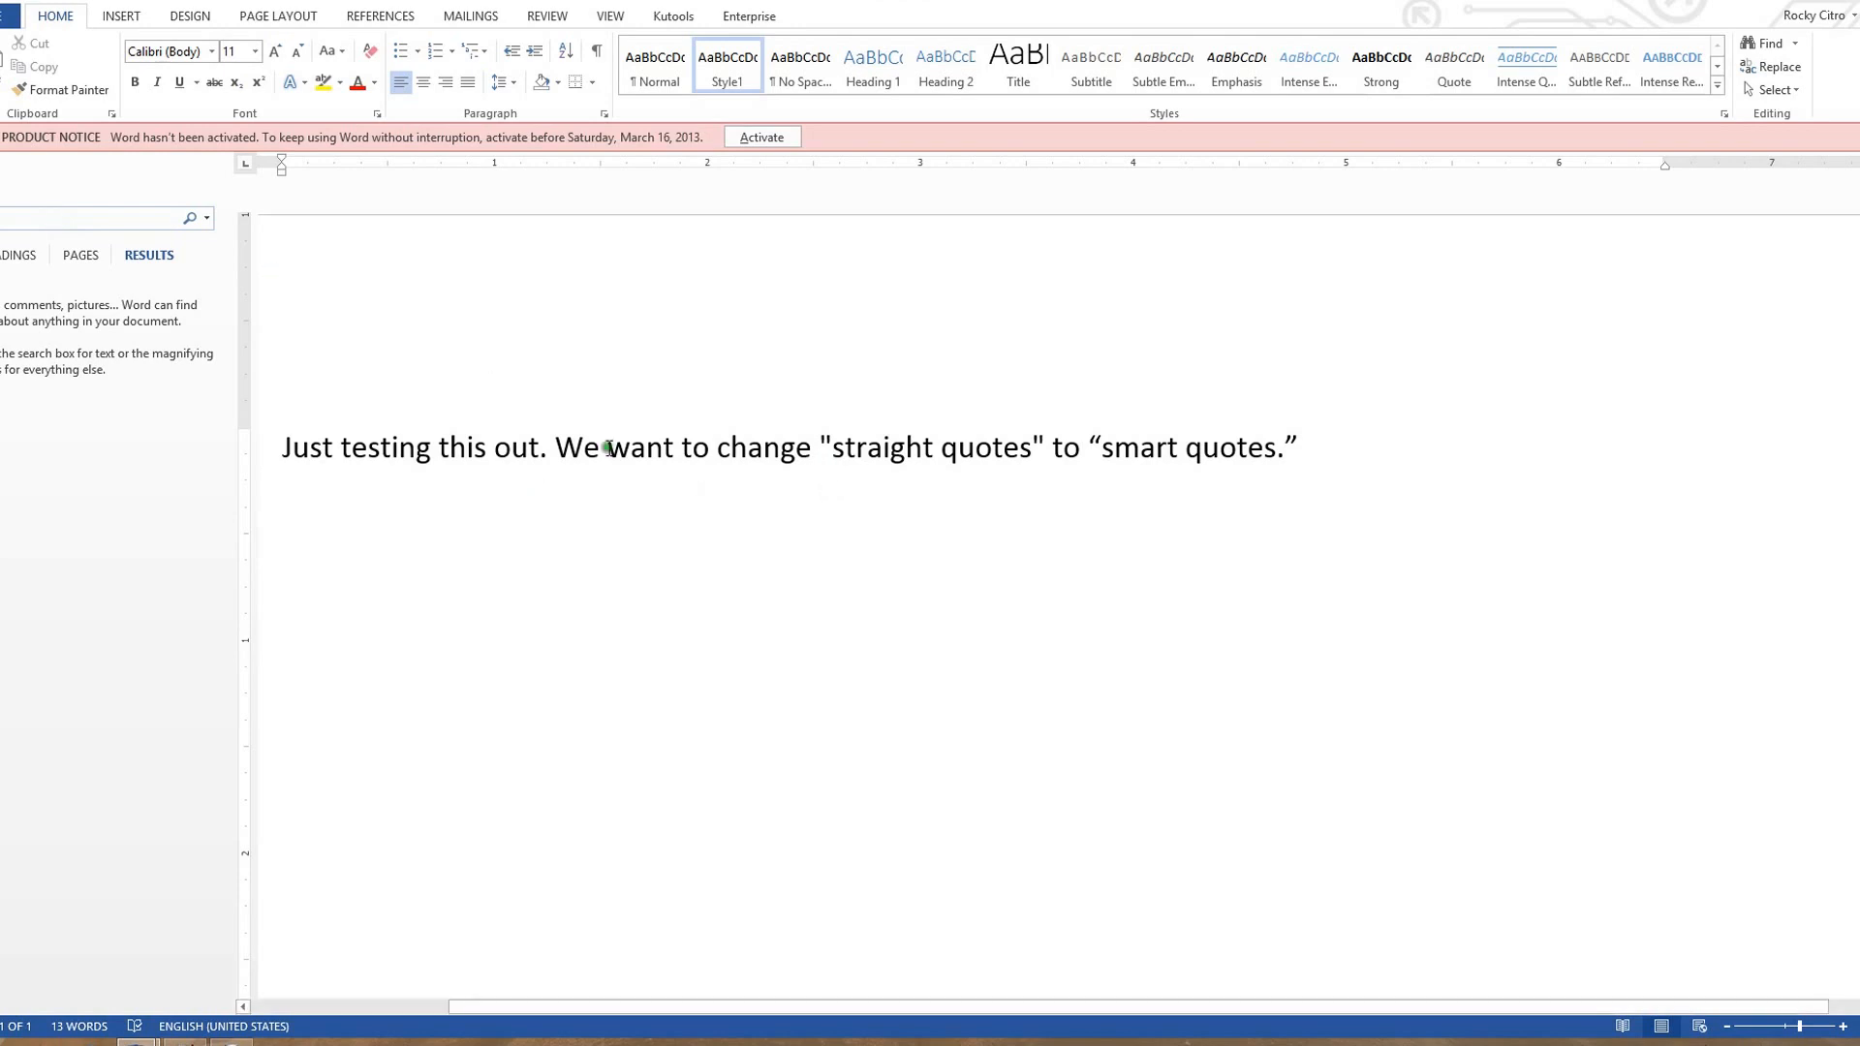
left_click(30, 218)
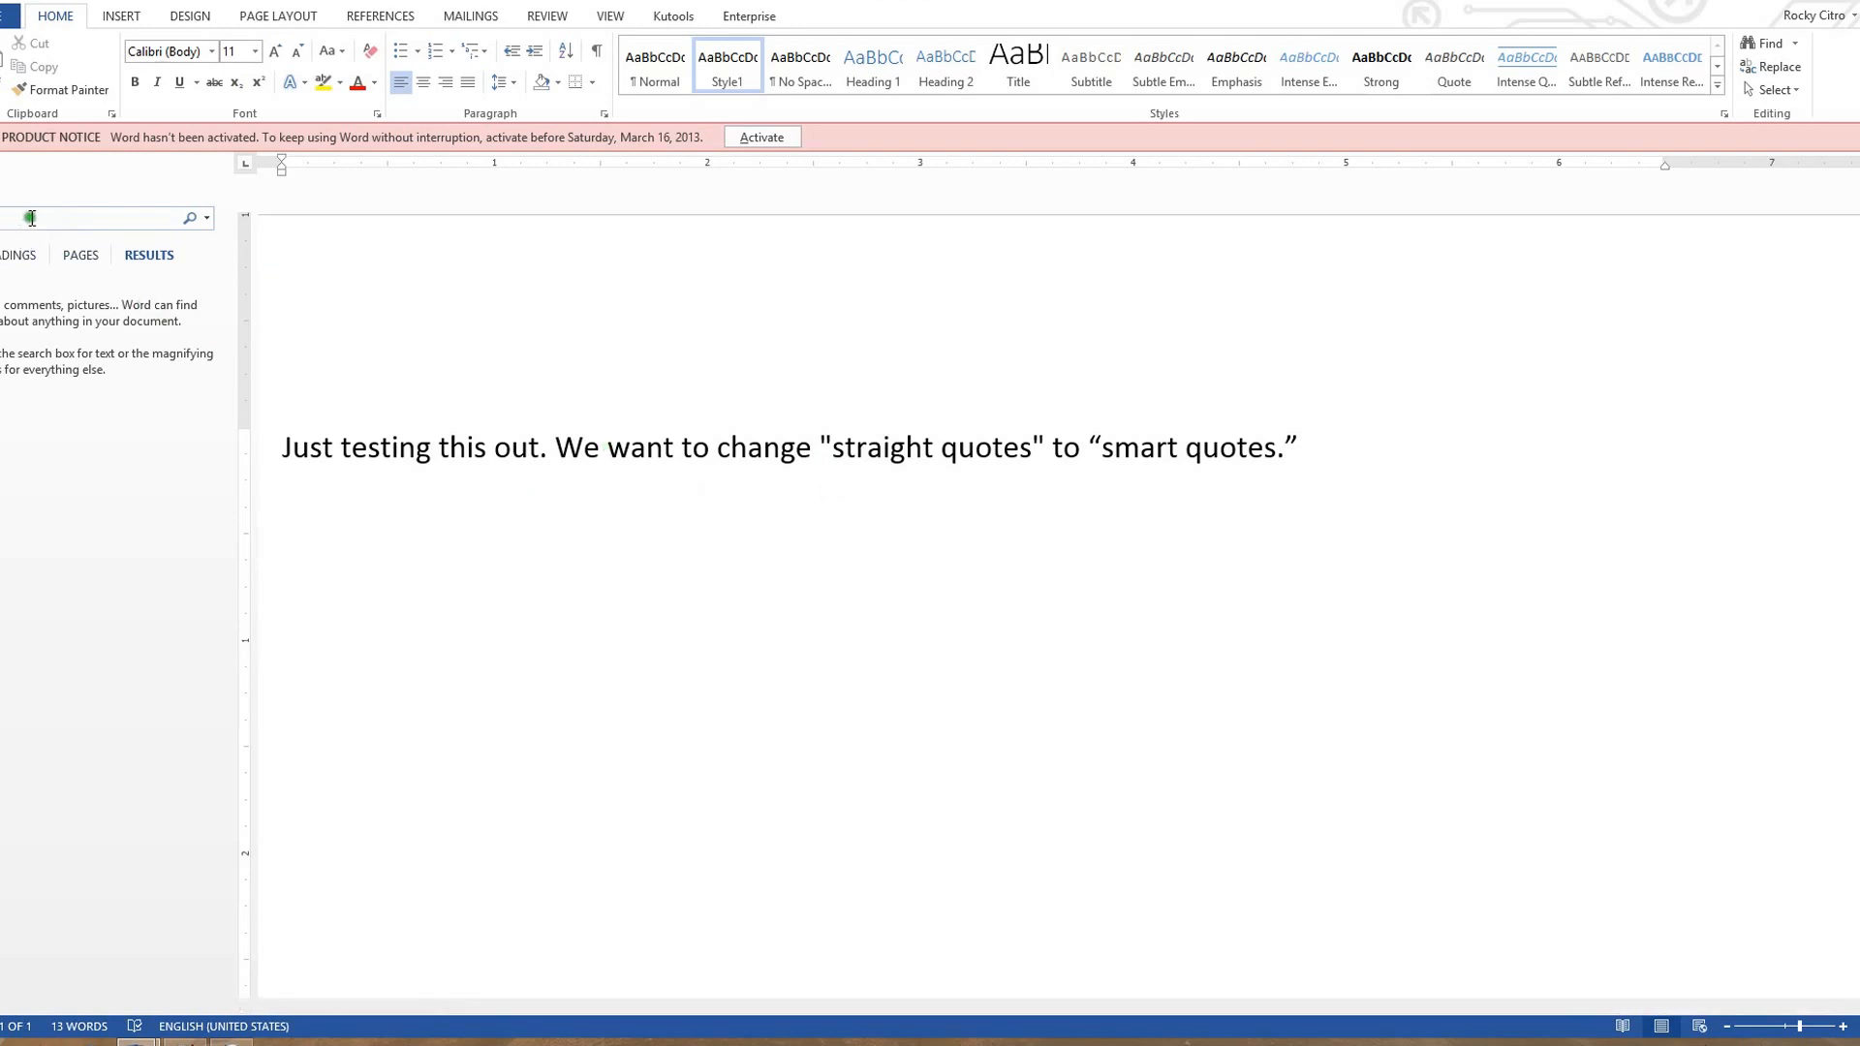
left_click(206, 219)
left_click(253, 267)
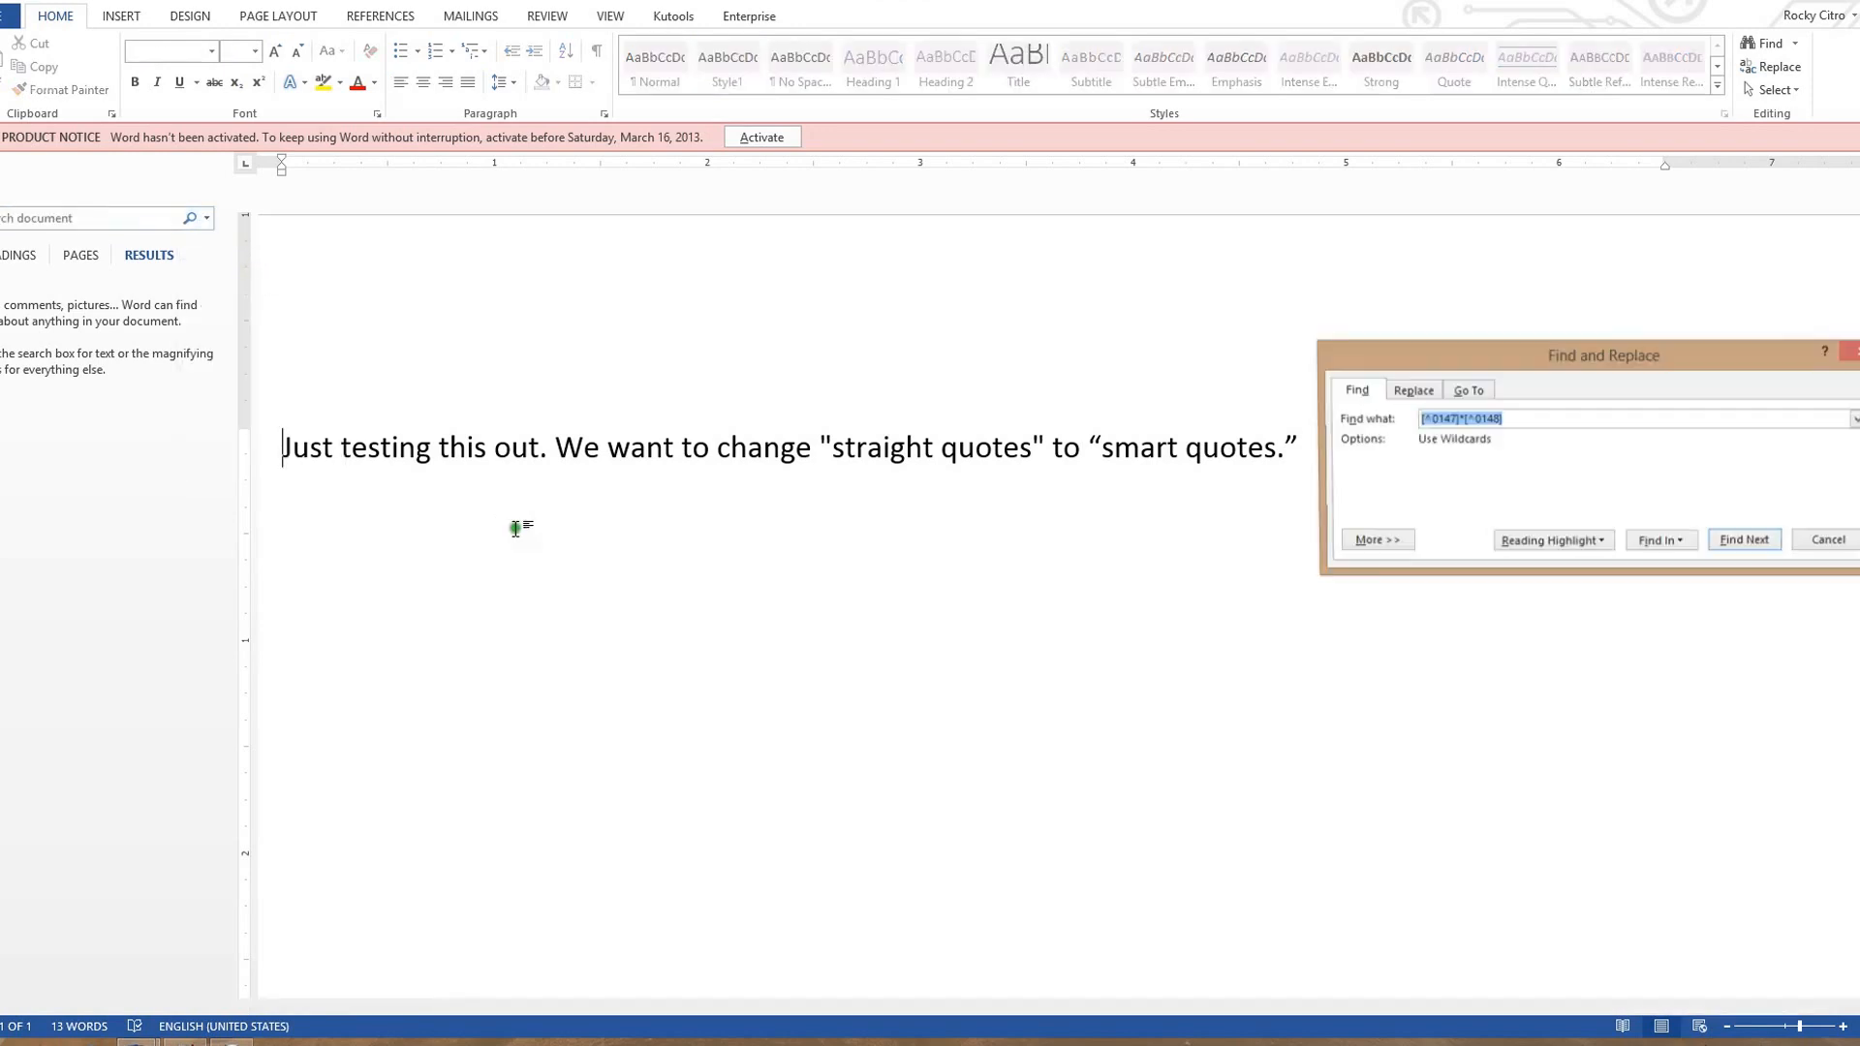
- Search the sample sentence for a straight double quotation mark with wildcards enabled
left_click(1382, 544)
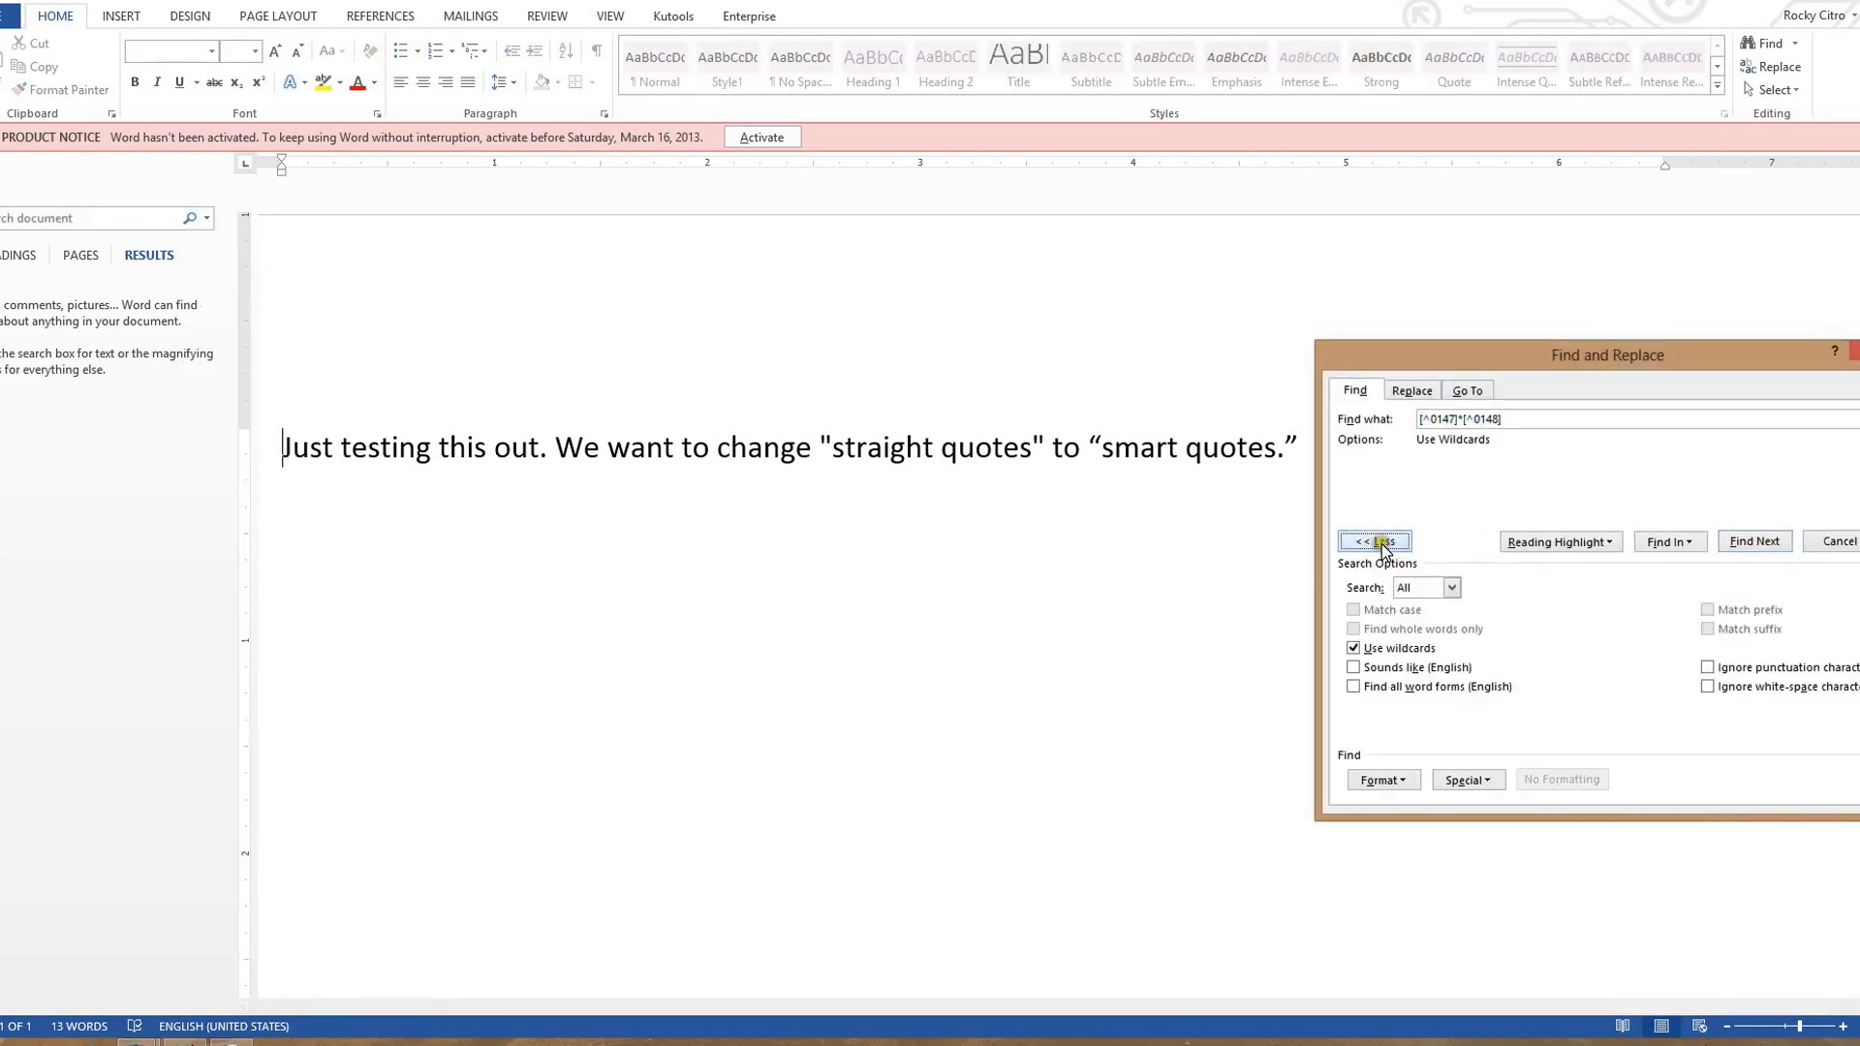
left_click(1357, 649)
left_click(1359, 649)
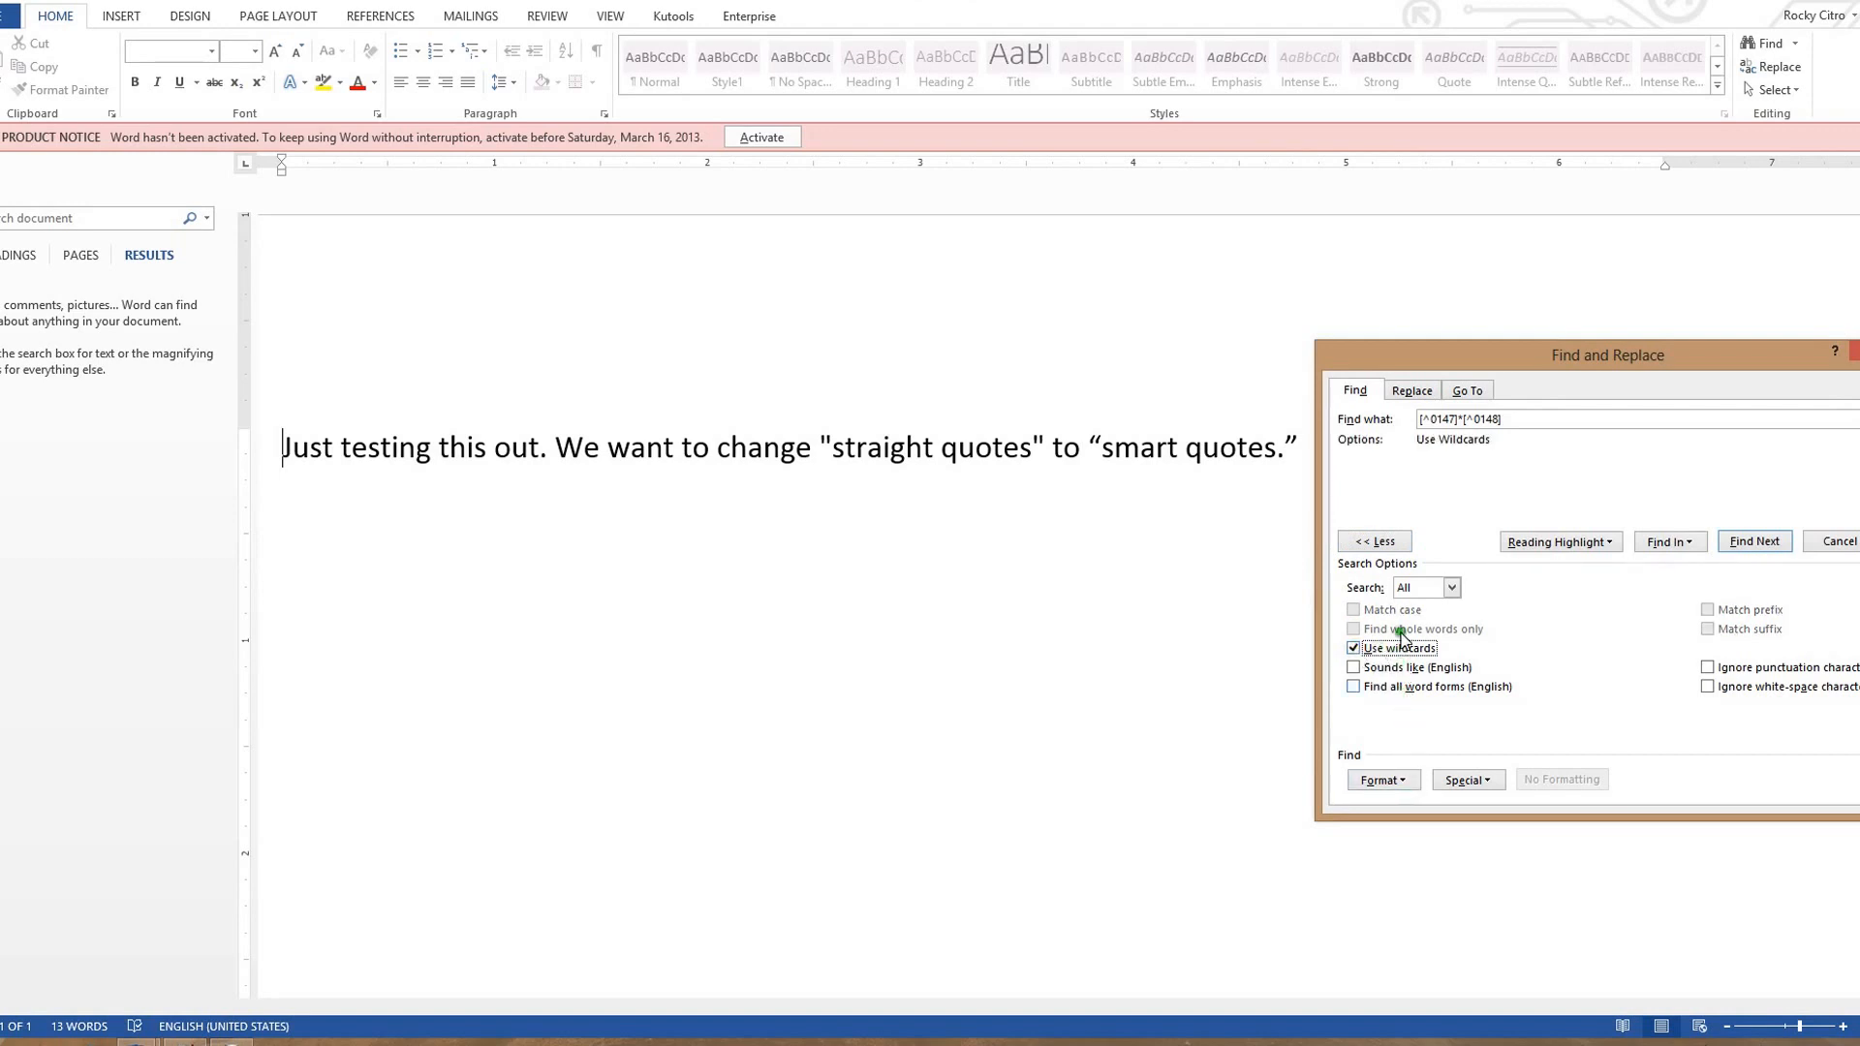
left_click(1378, 539)
double_click(1519, 418)
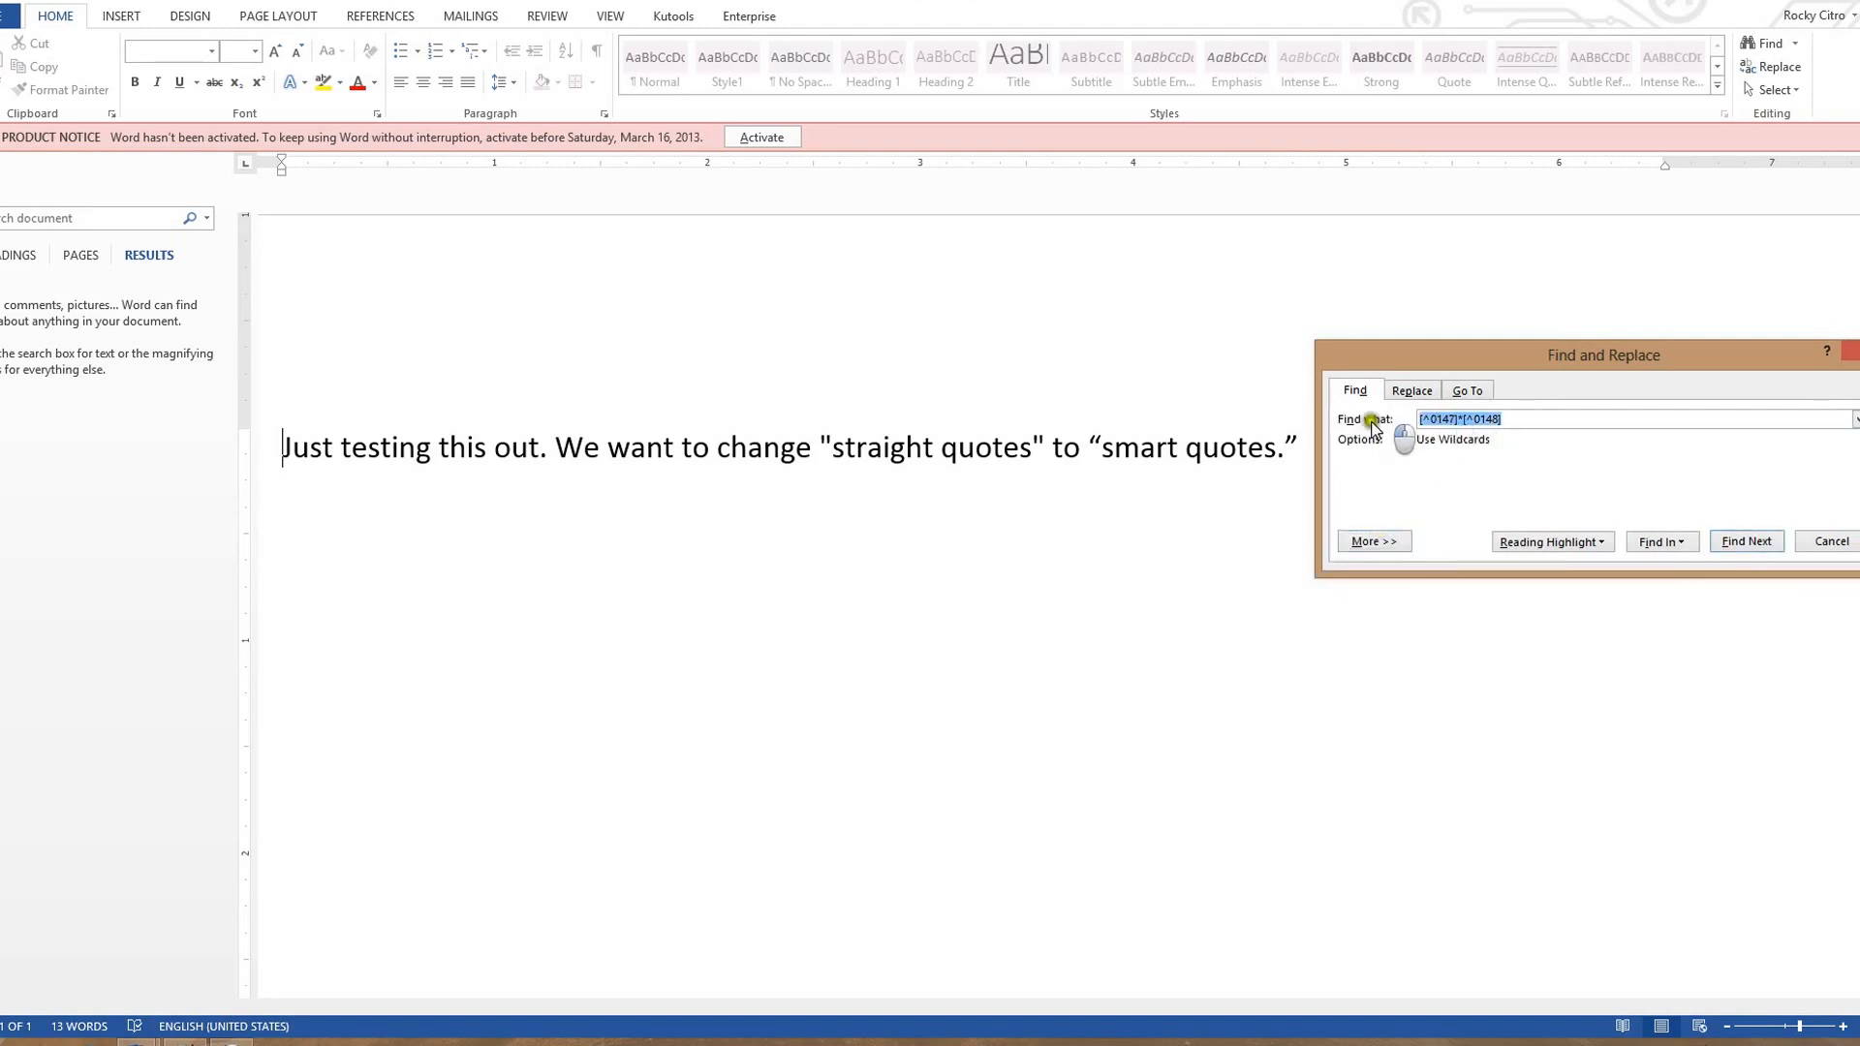
type("'")
key("Return")
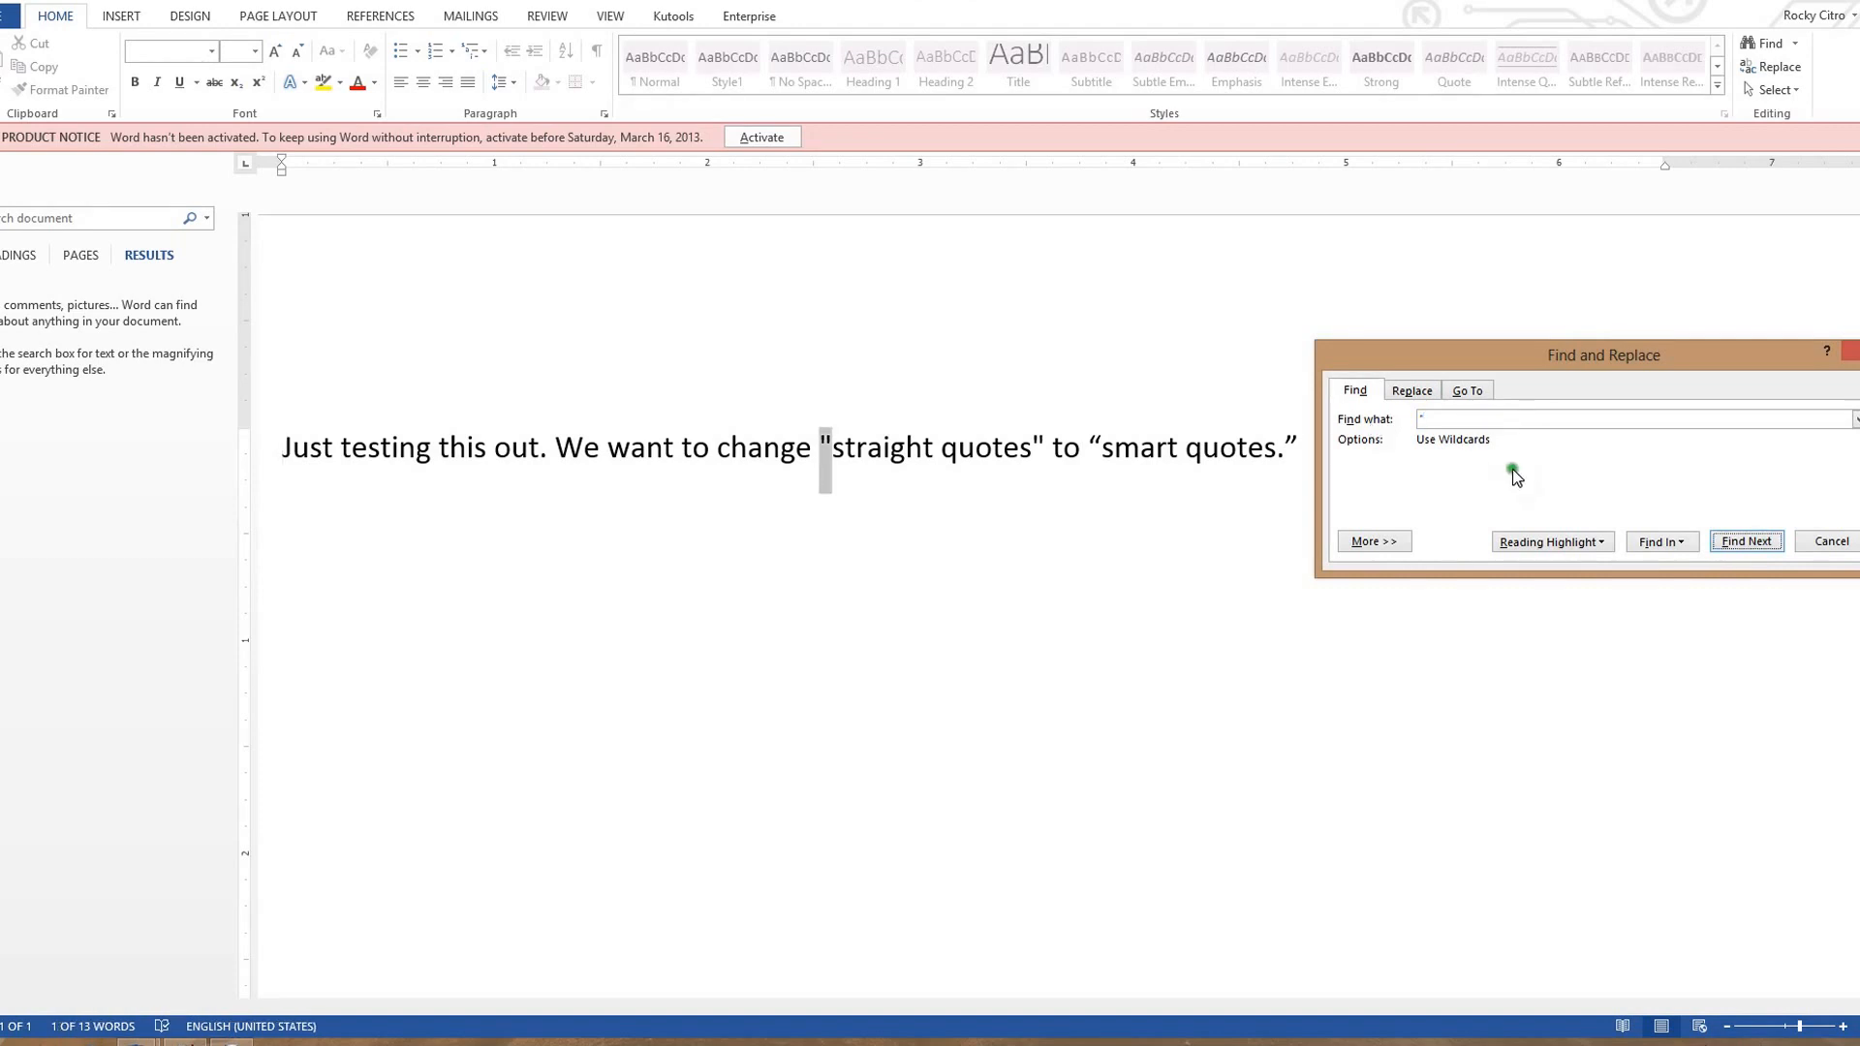
- Replace both straight double quotes around "straight quotes" with smart double quotes and close the Find and Replace dialog
left_click(1412, 391)
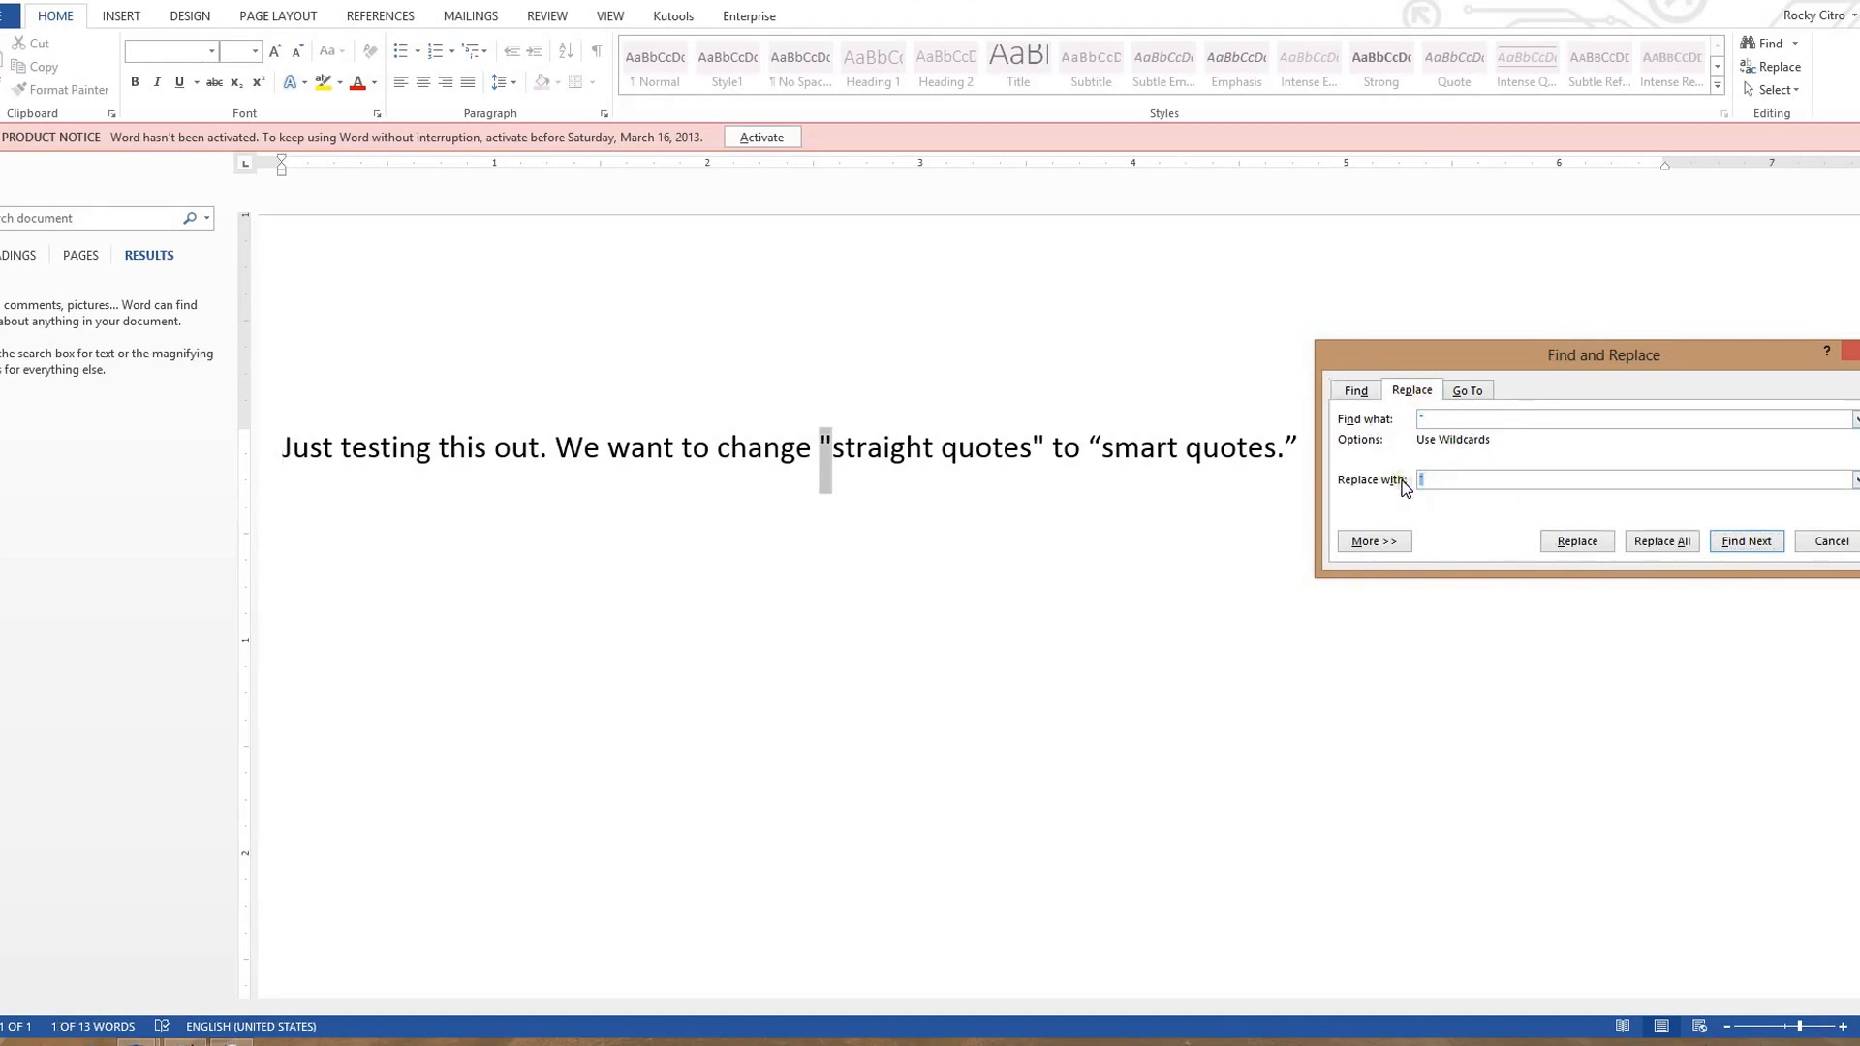
left_click(1579, 543)
left_click(1578, 545)
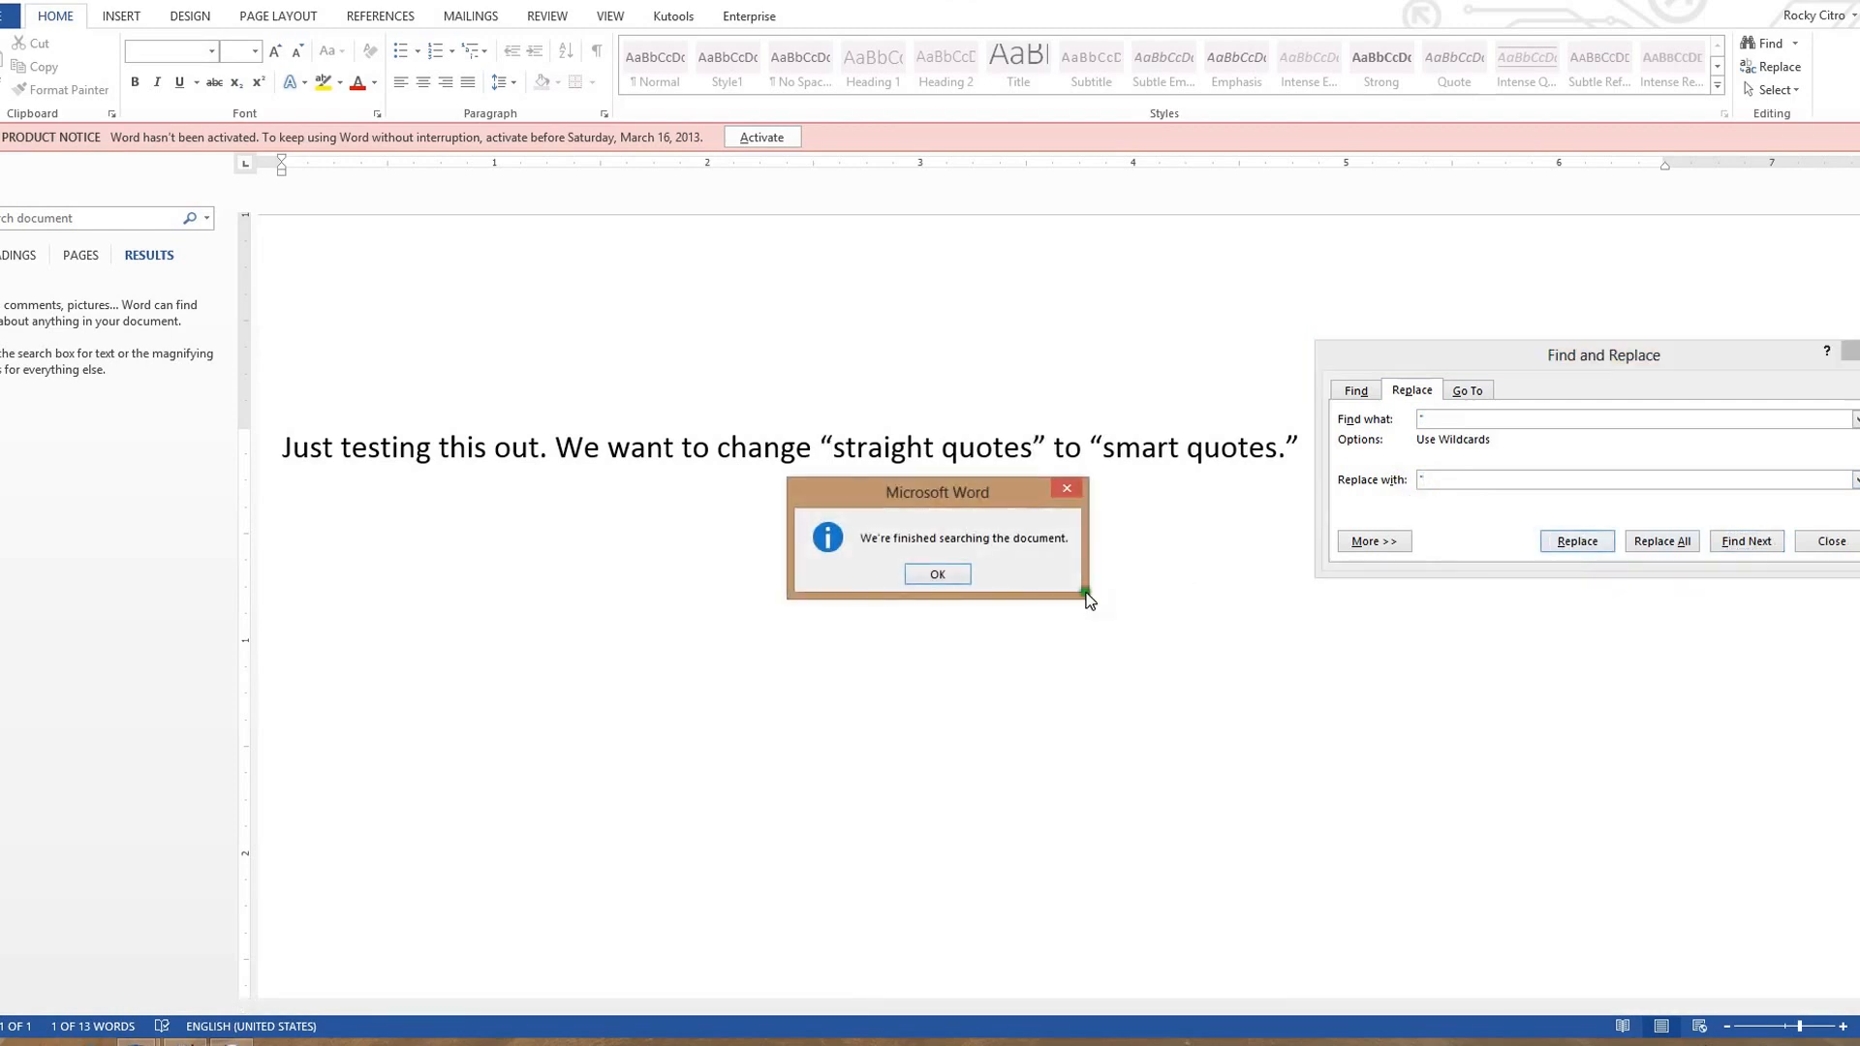
left_click(941, 584)
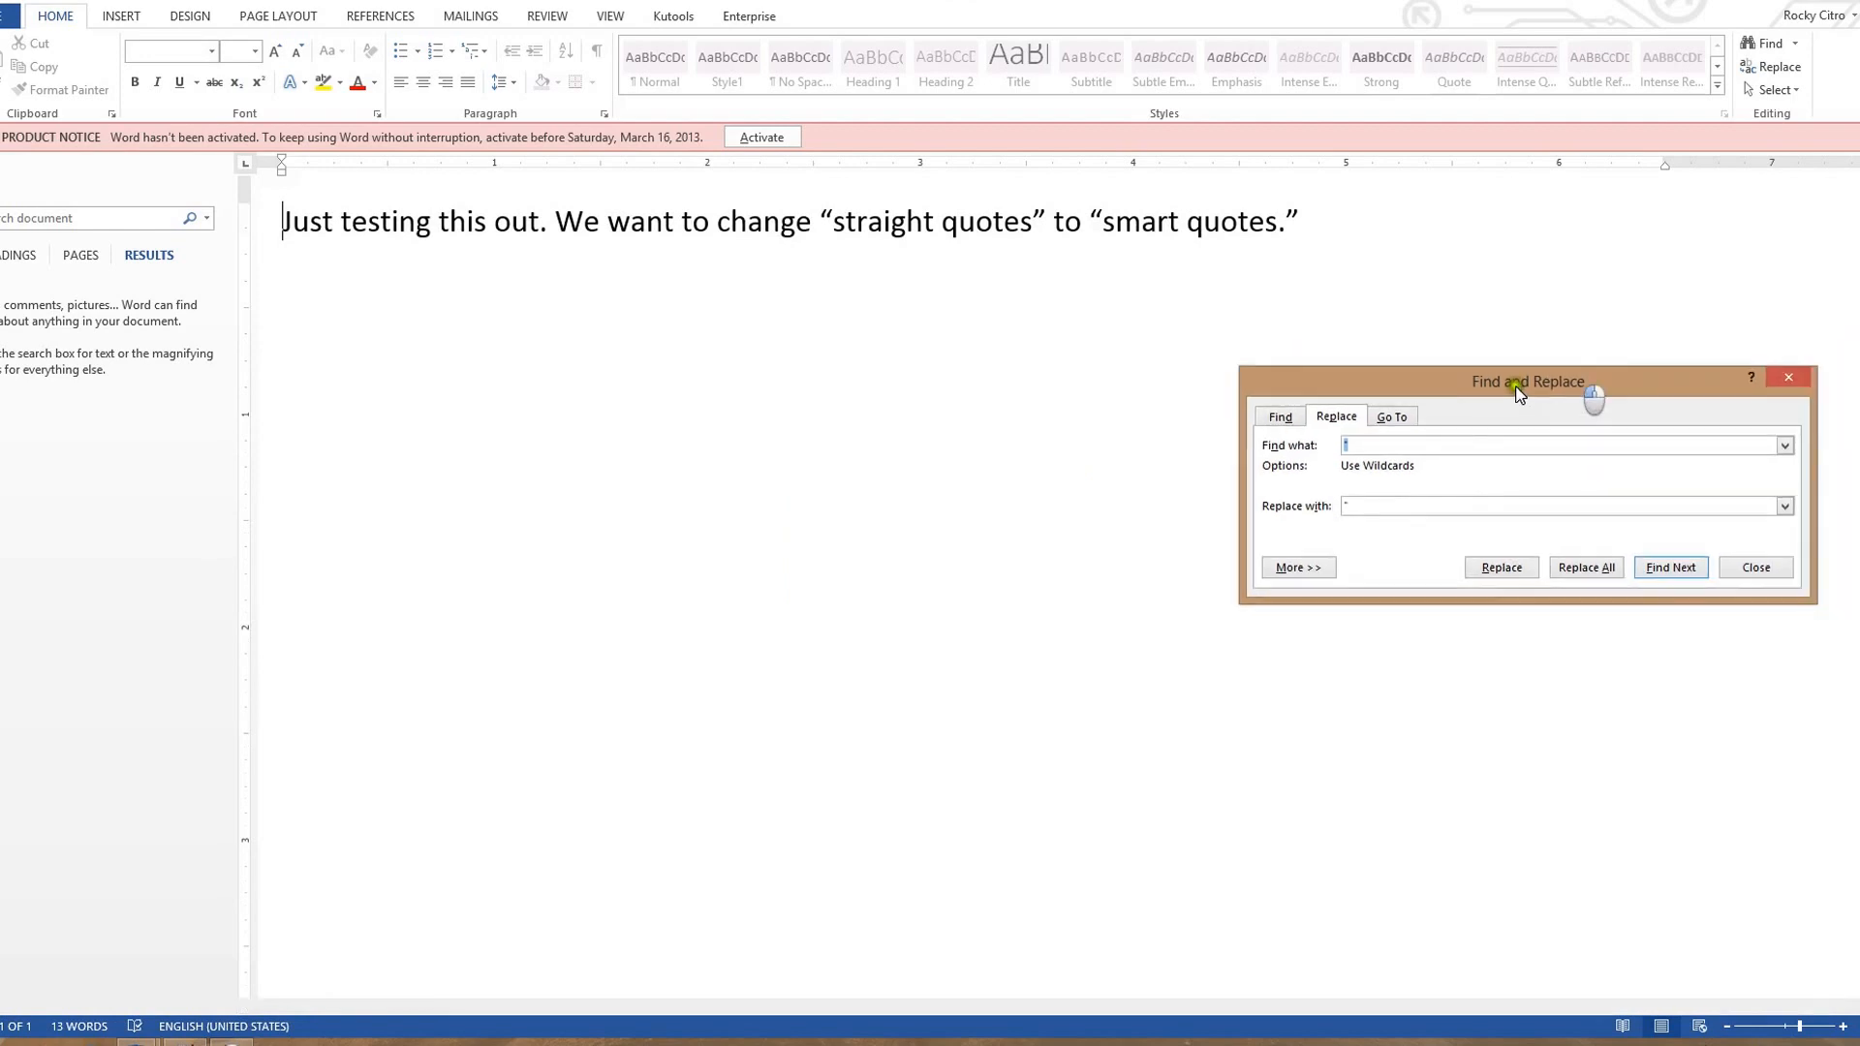
left_click_drag(1594, 360, 1518, 387)
left_click(1753, 570)
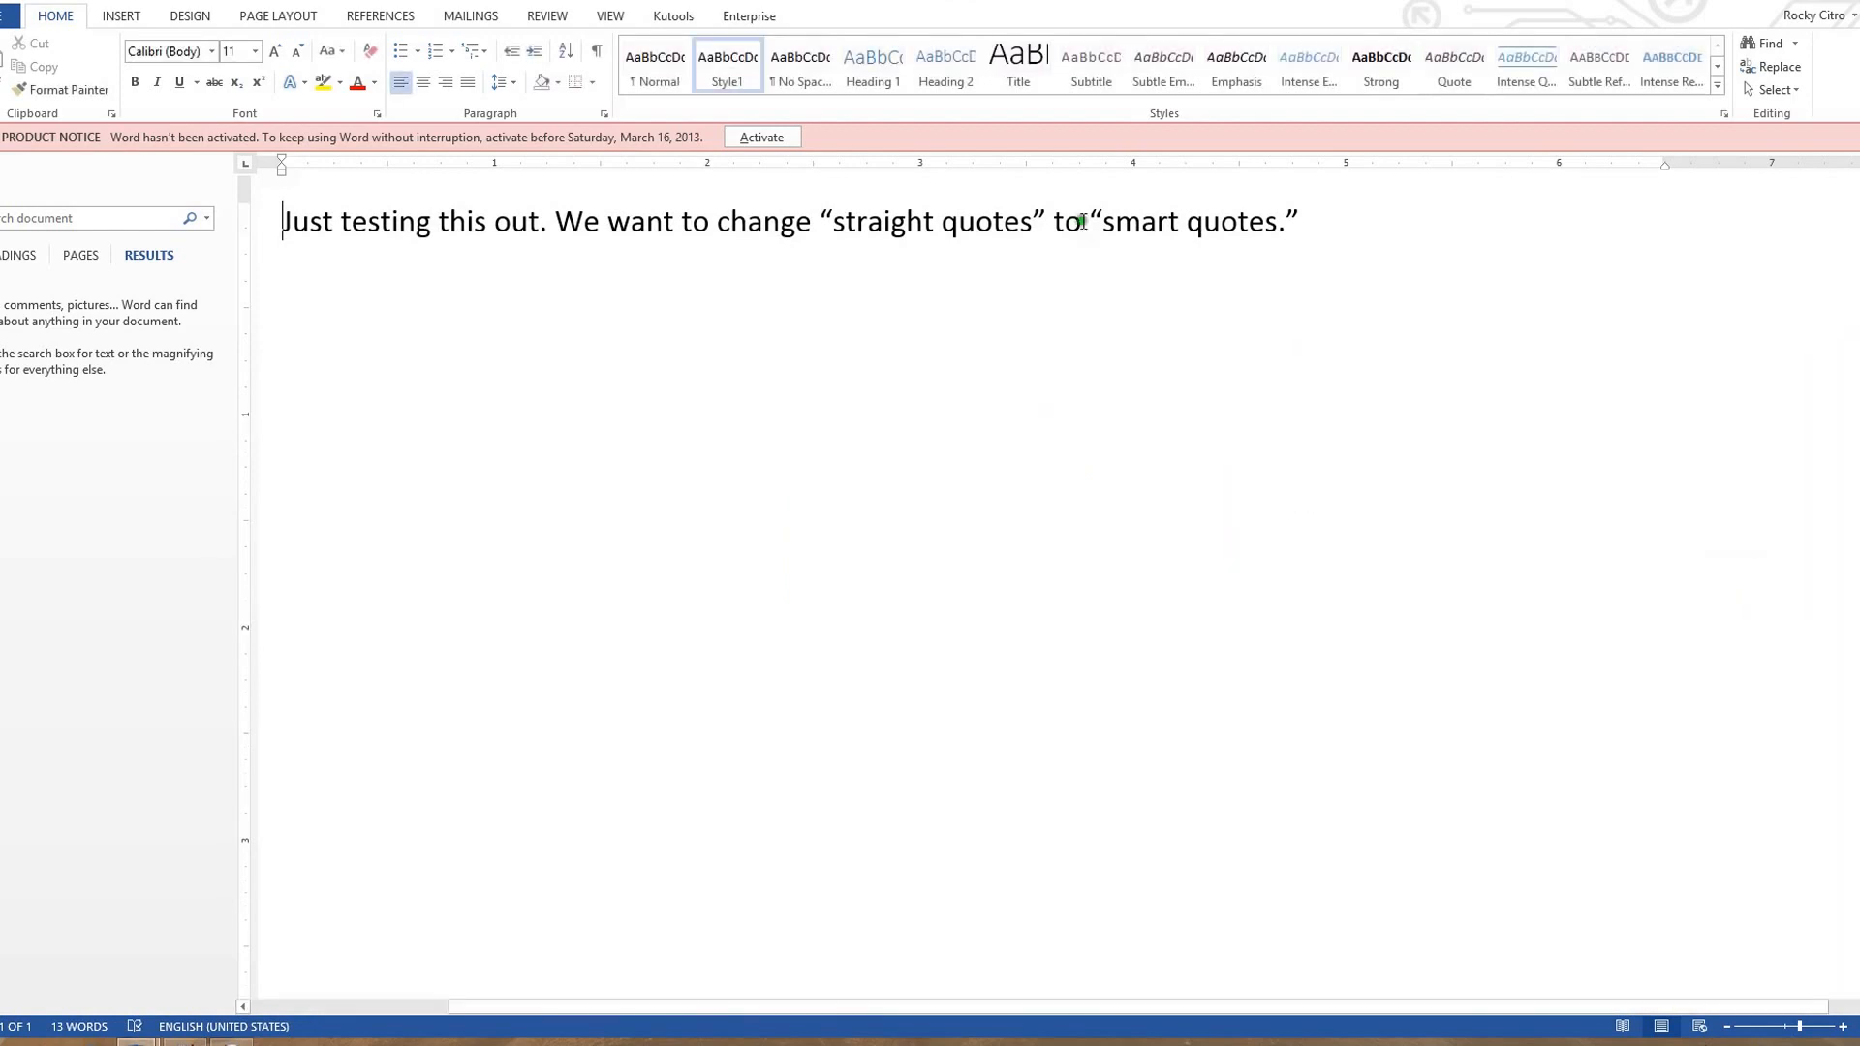
- Change the closing quote after "straight quotes" to an opening-style smart quote with no space before it
left_click(1030, 223)
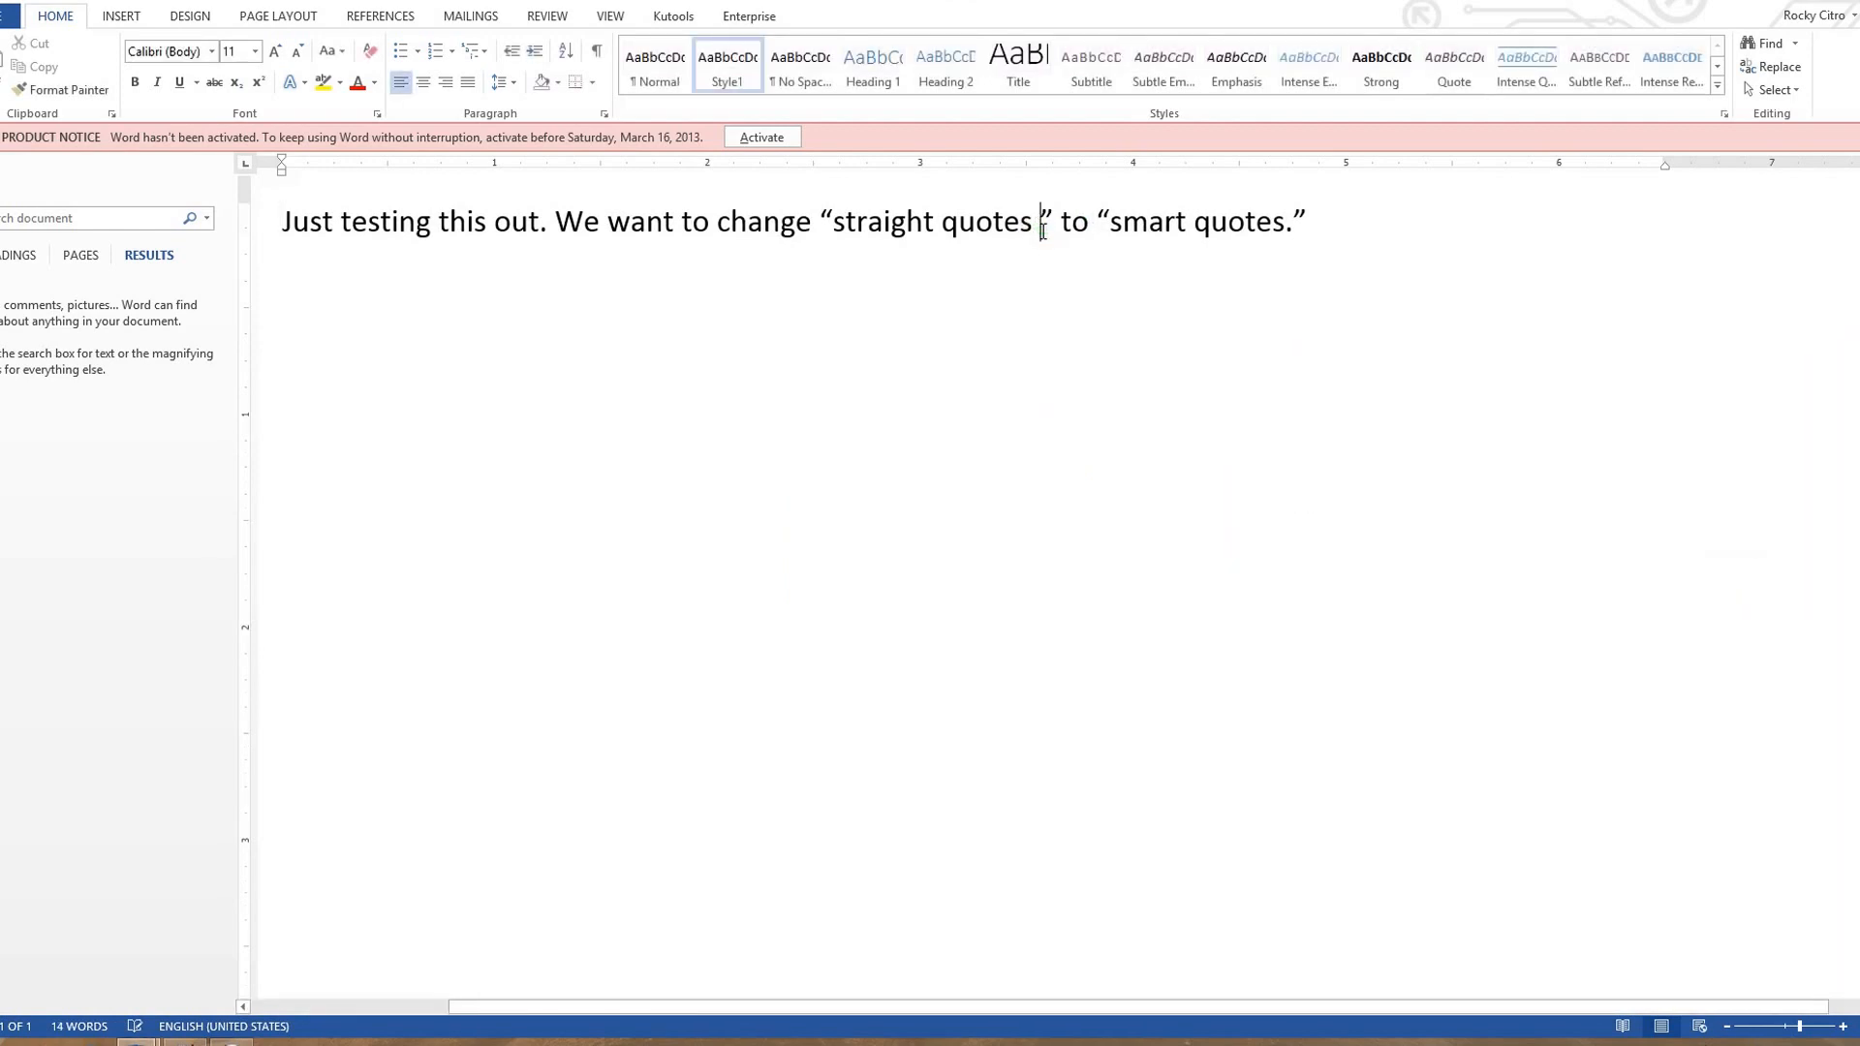
type("\"")
key("Delete")
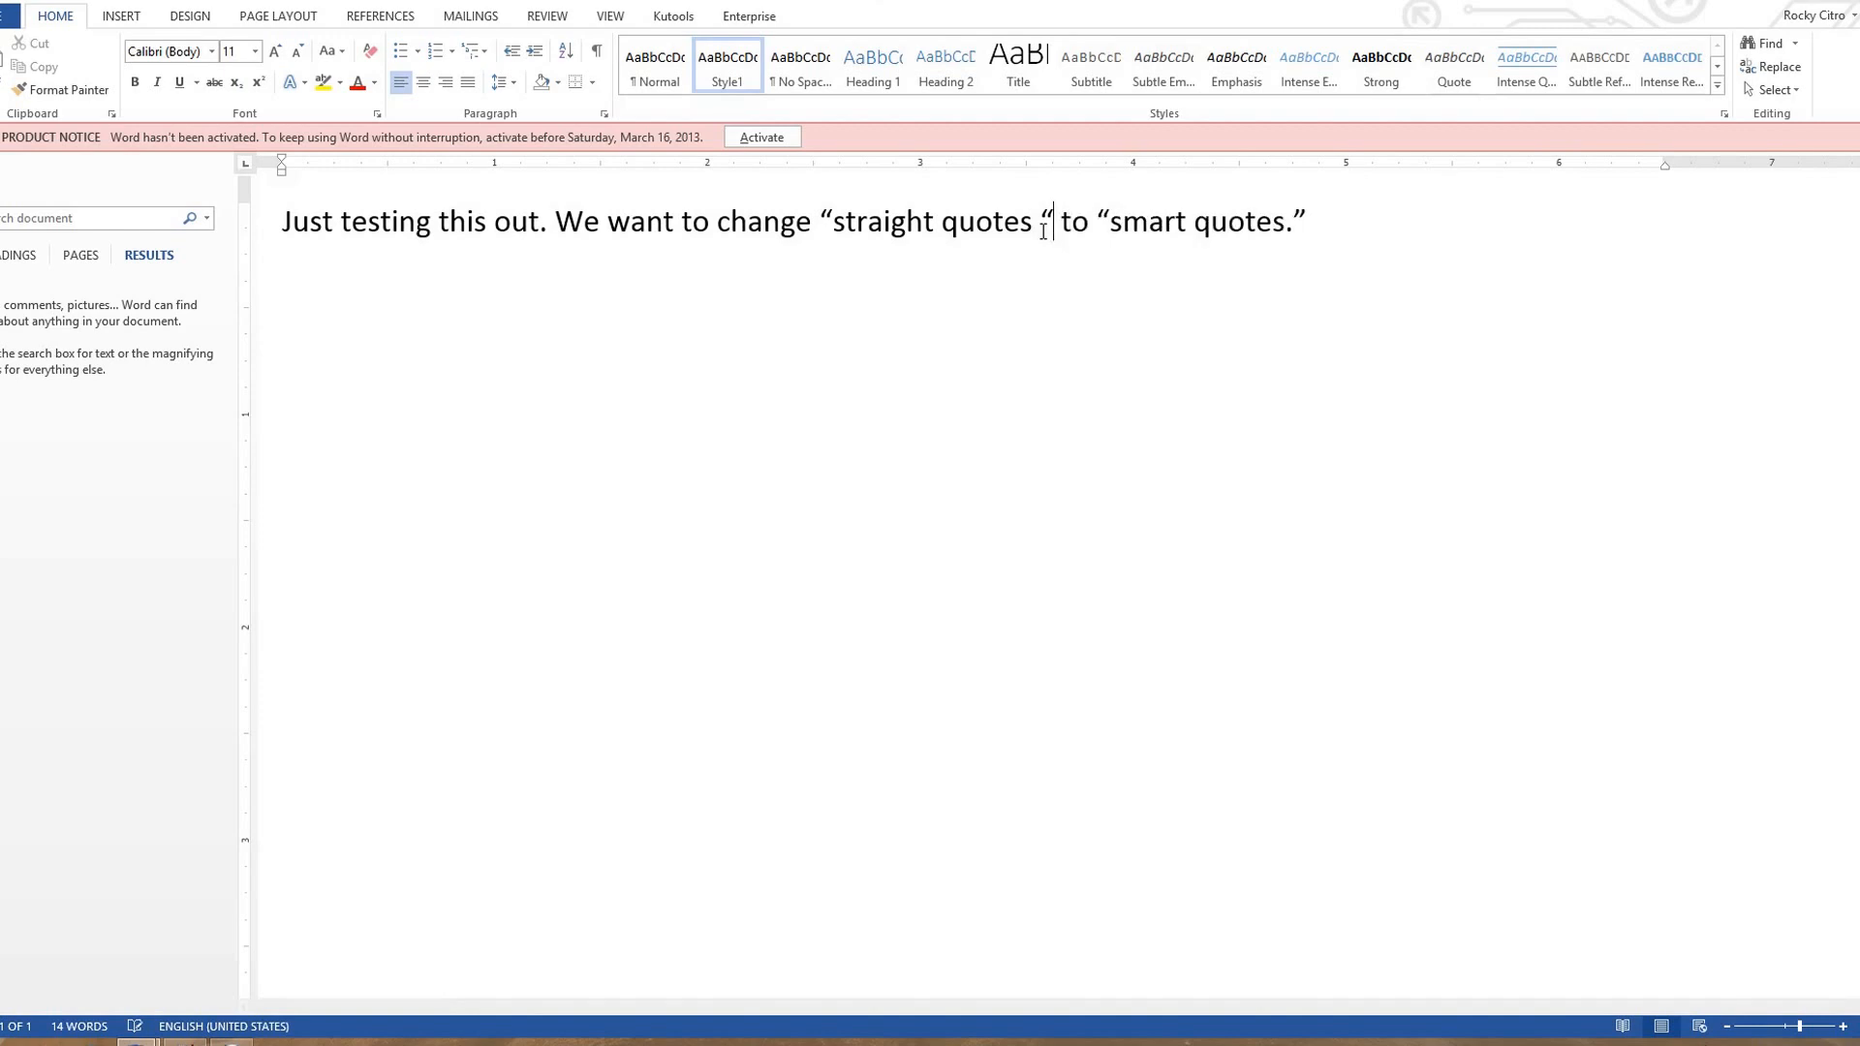
key("Left")
key("Left")
key("Delete")
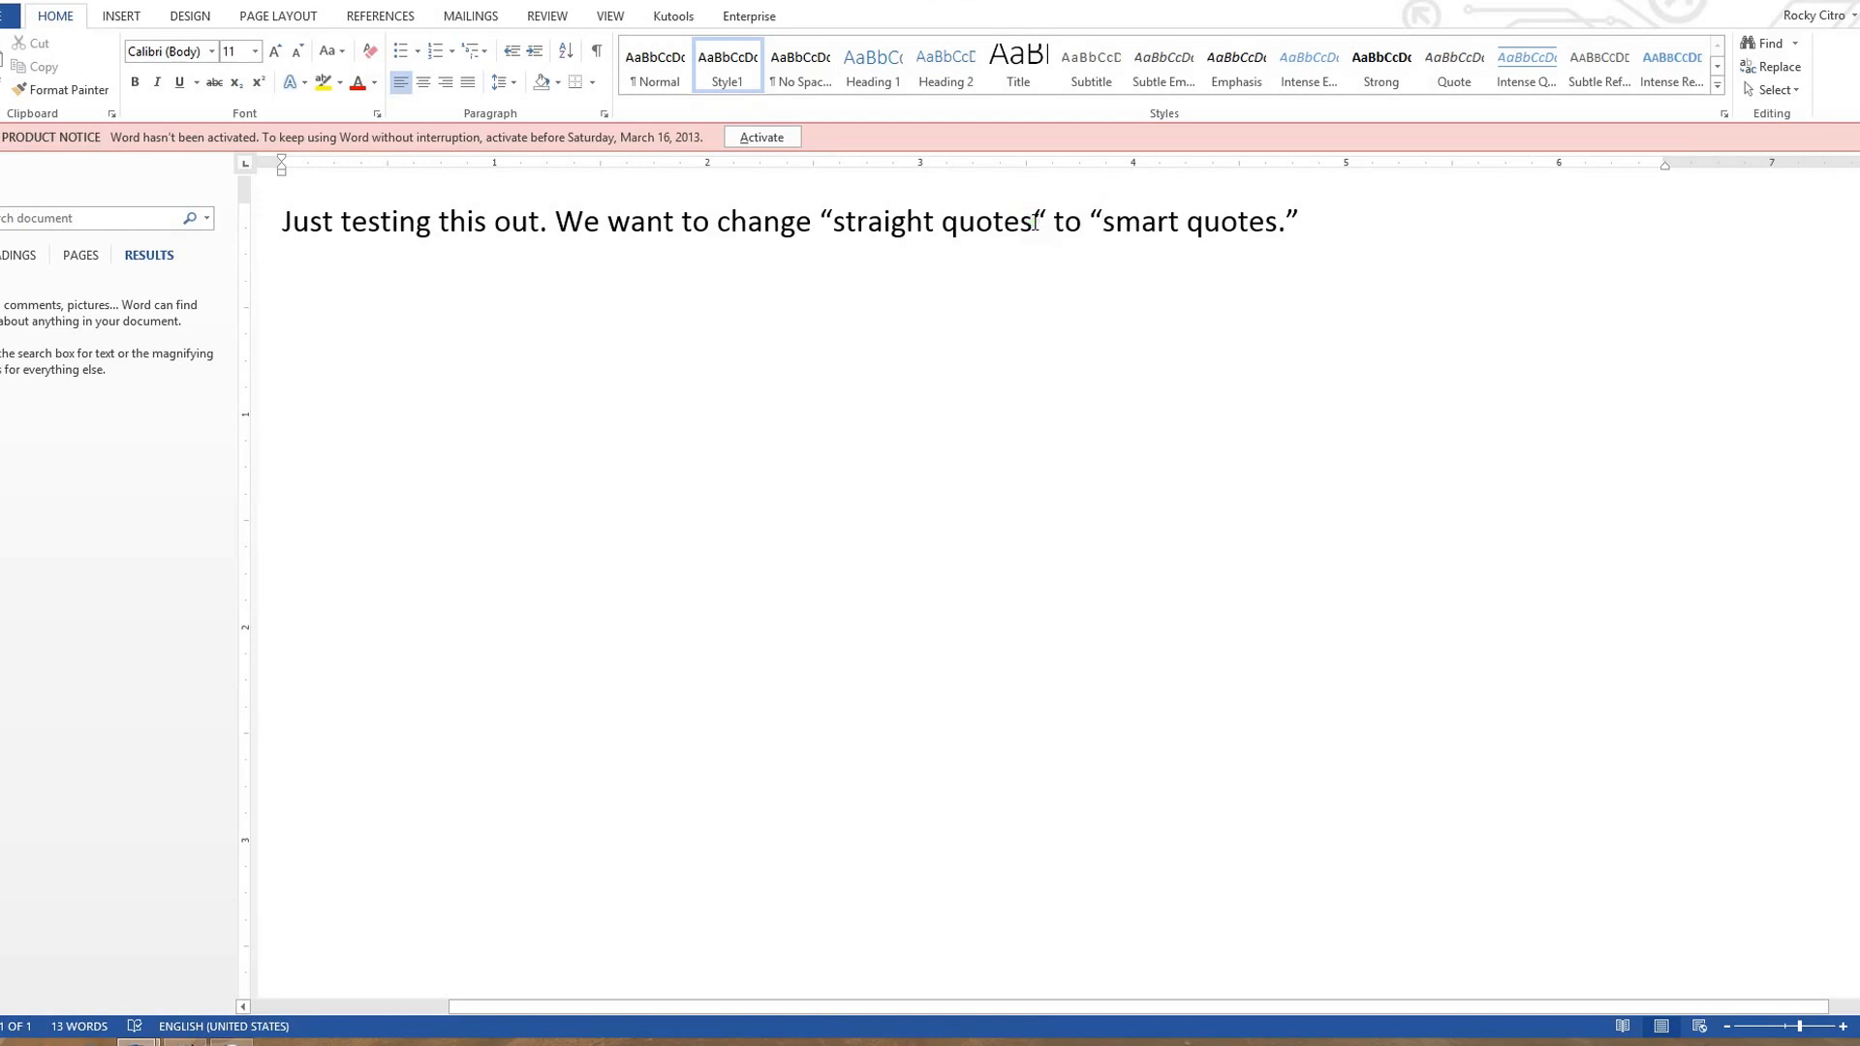
- Replace the wrong-facing smart quote after "straight quotes" with a closing smart quote
left_click(830, 221)
left_click_drag(830, 221, 820, 223)
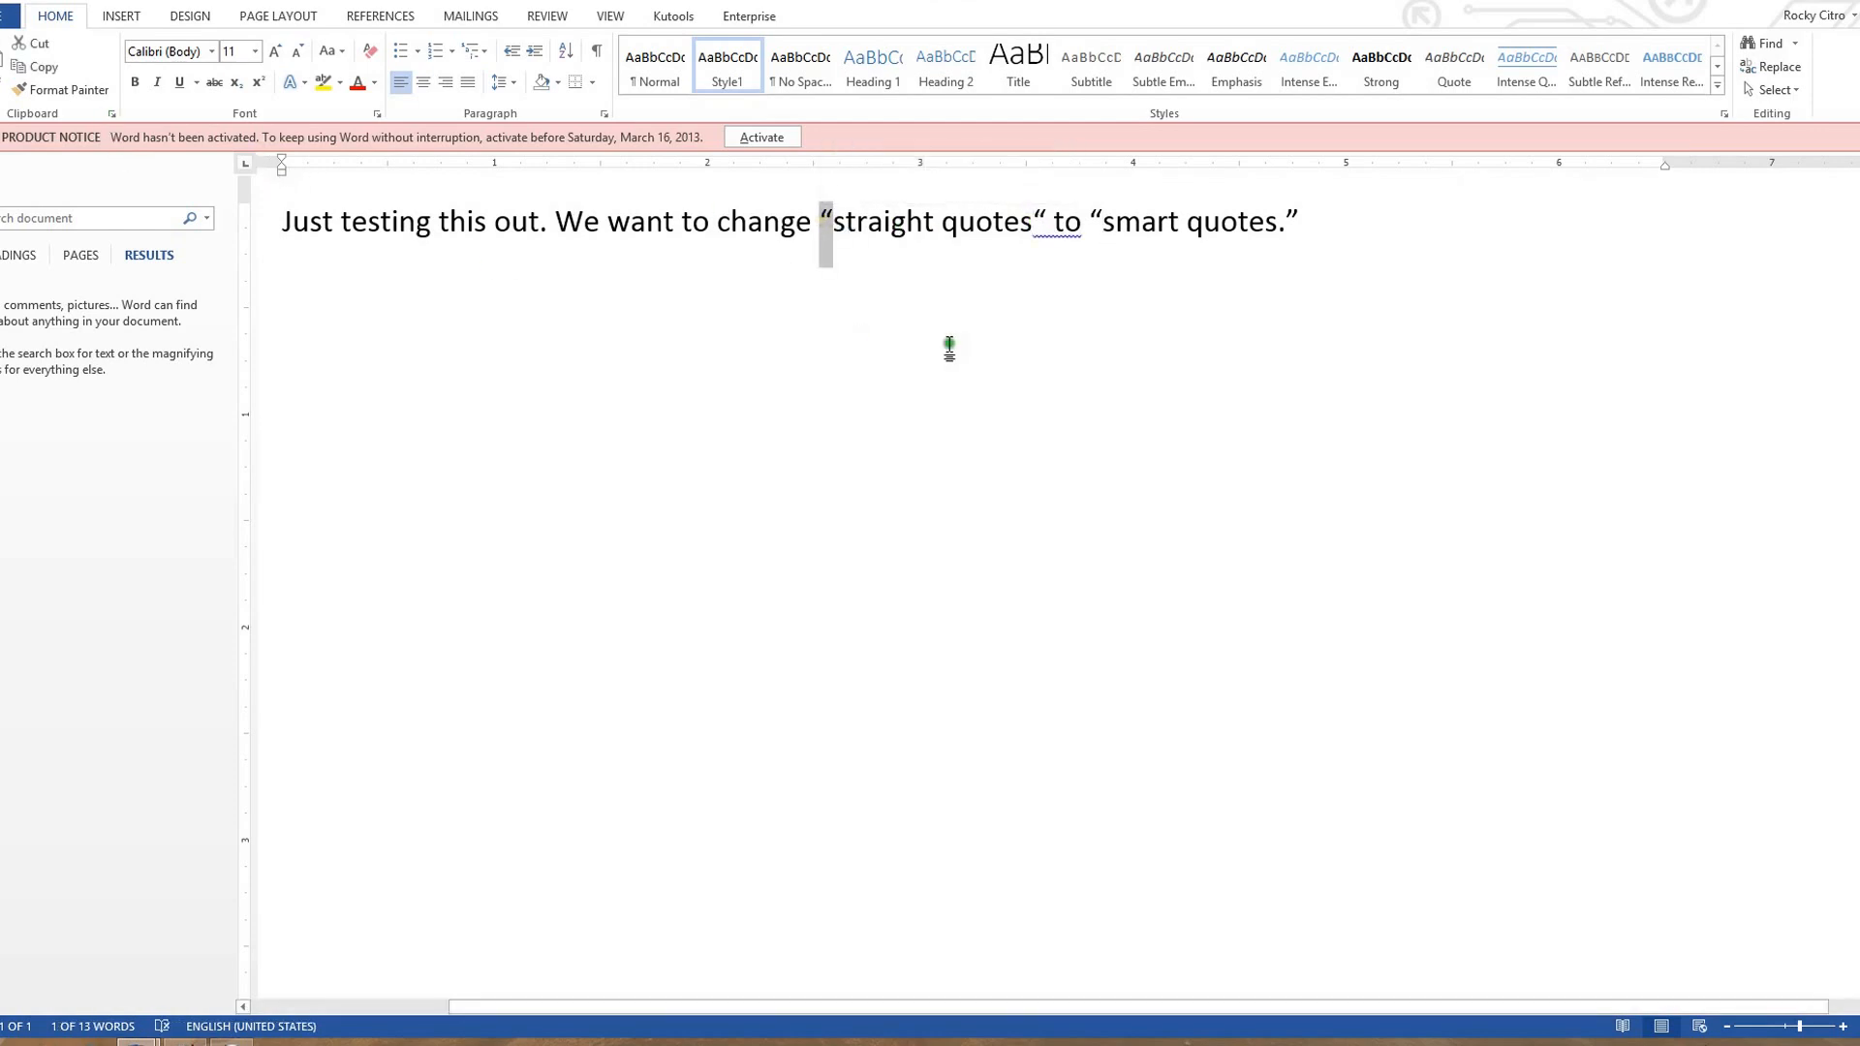
left_click(972, 221)
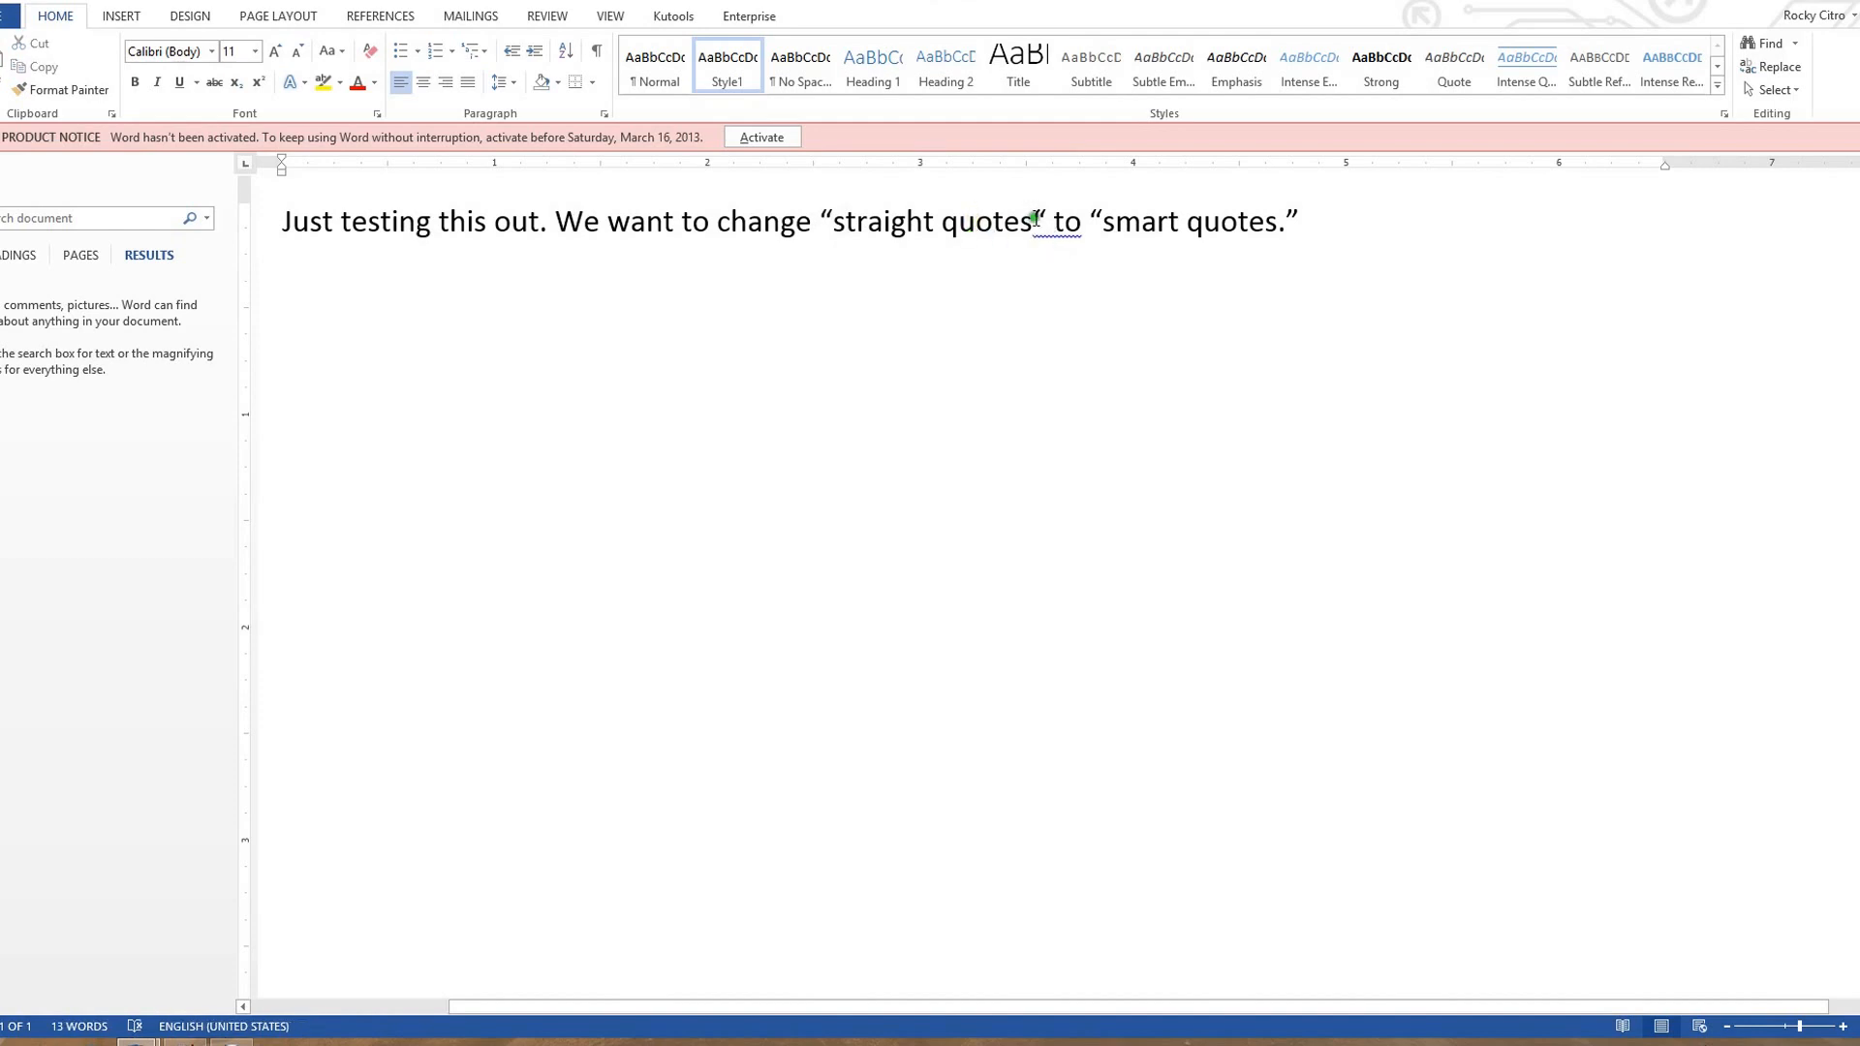
left_click_drag(1035, 219, 1050, 315)
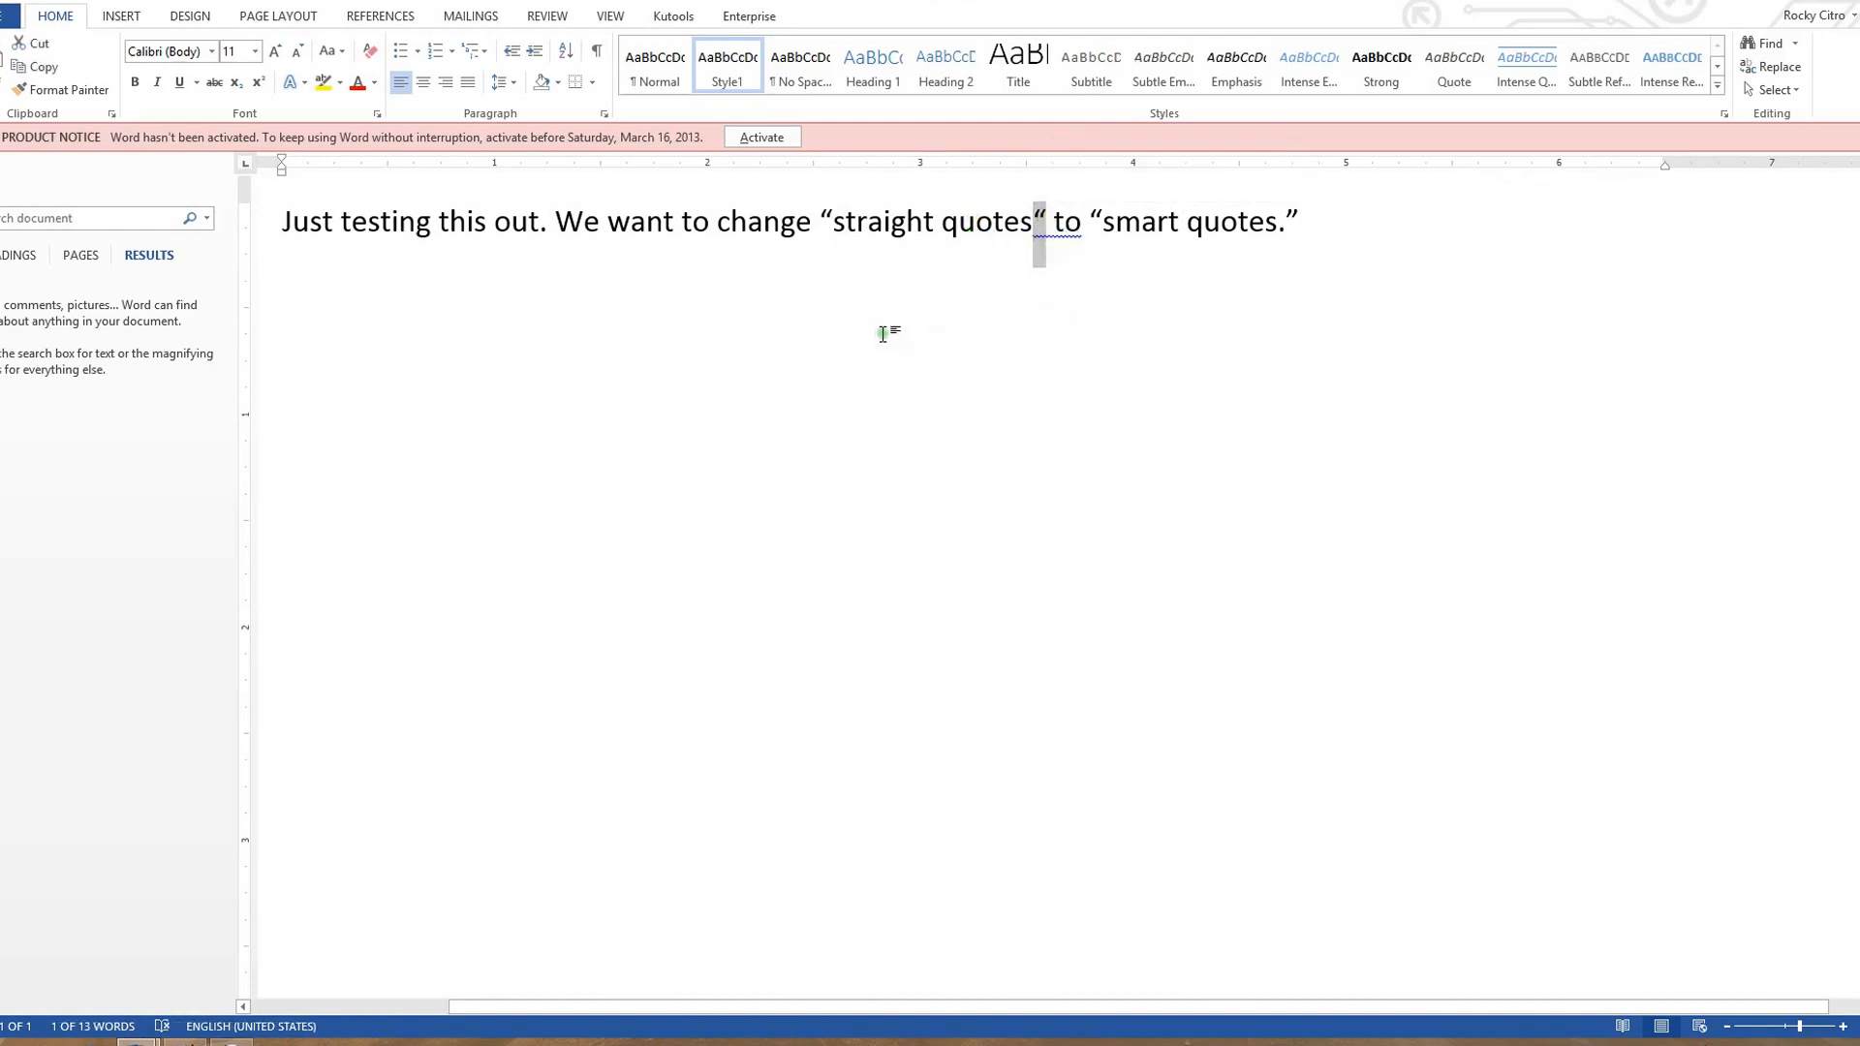
type("\"")
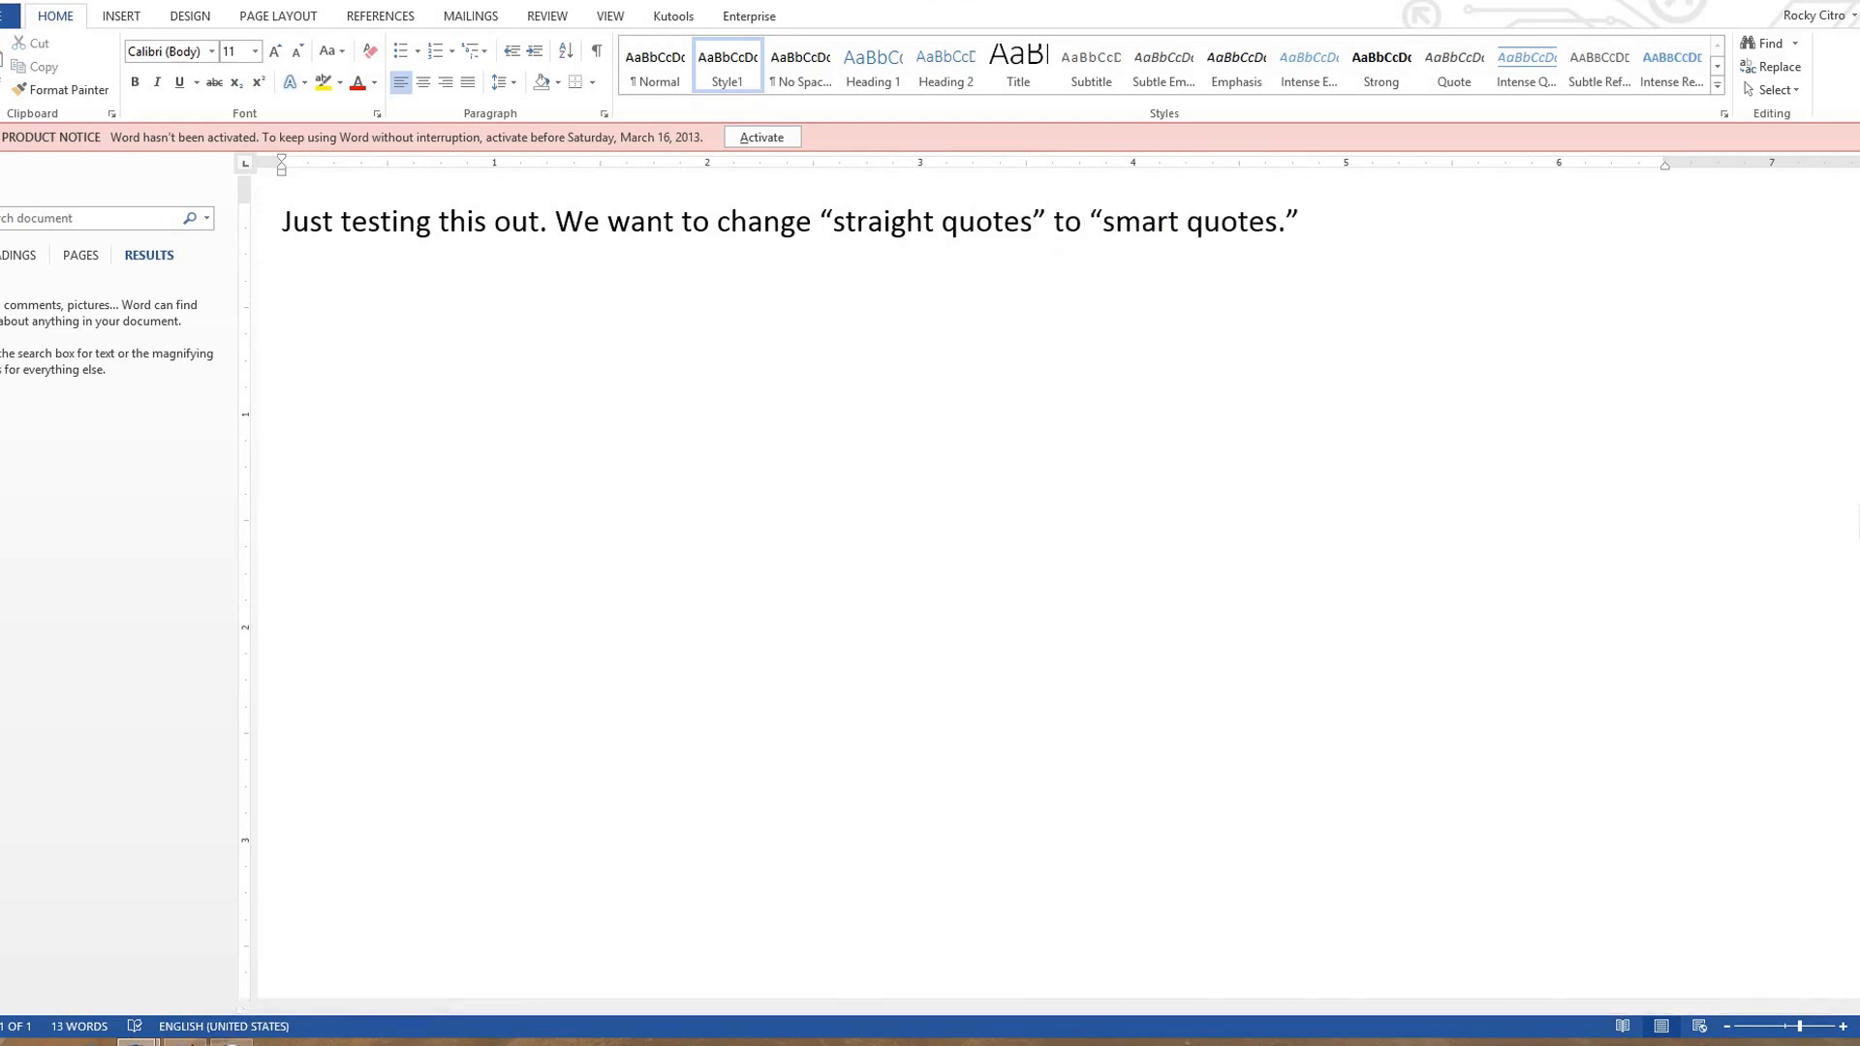
- Close the sample document and return to the paragraph about searching Baidu in the philanthropy manuscript
key("ctrl+w")
left_click(930, 556)
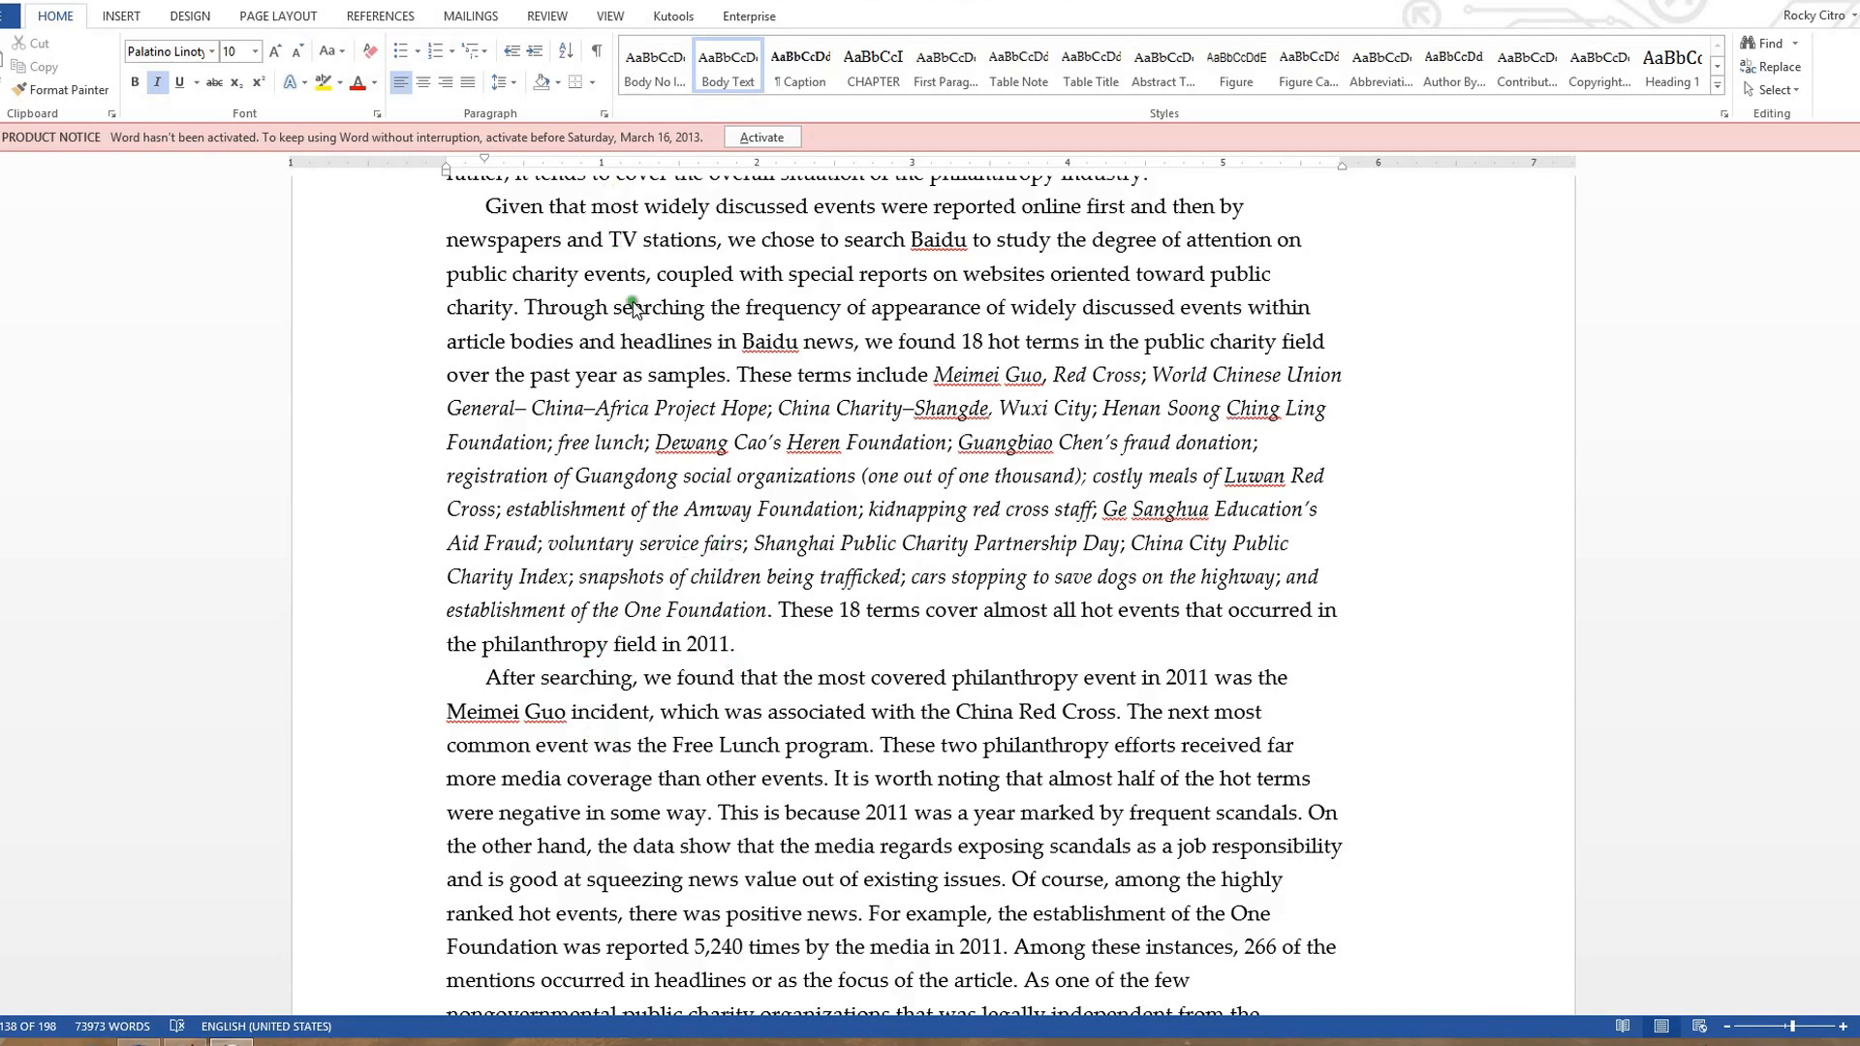
left_click(676, 304)
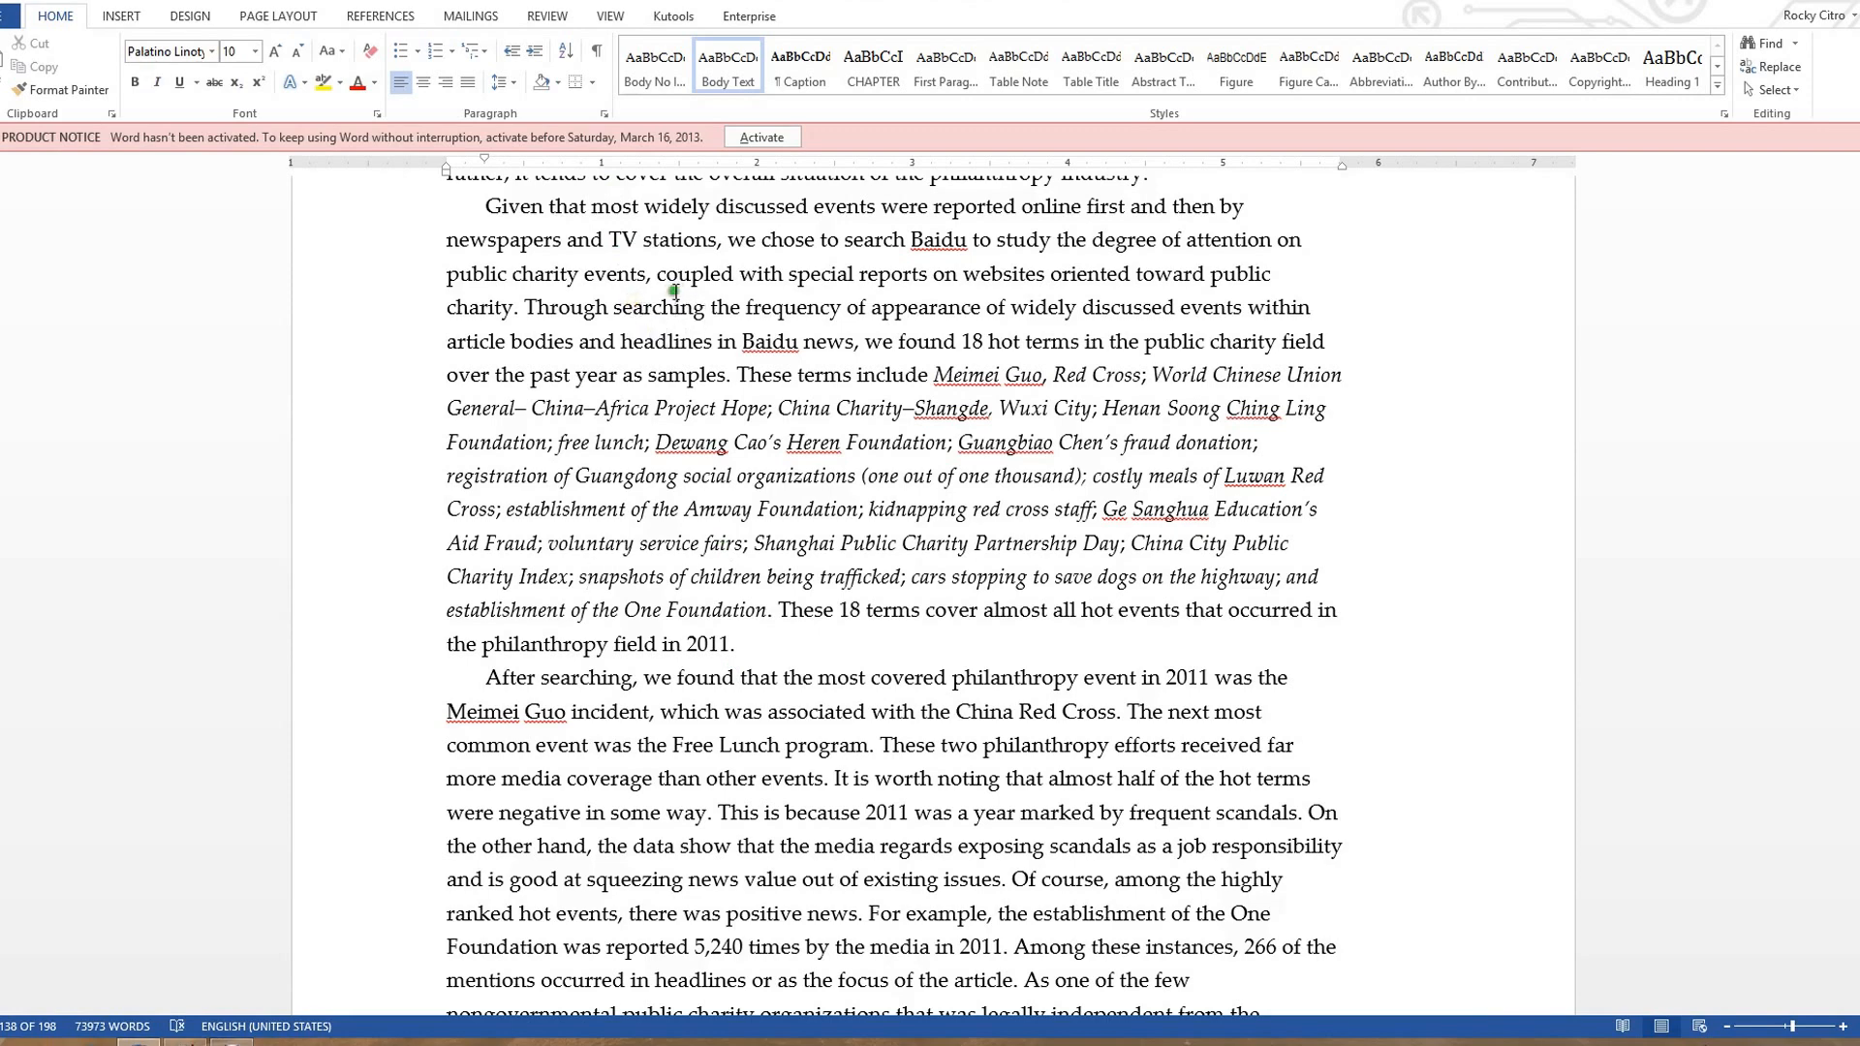
- Search the manuscript for the wildcard pattern [^0147]*[^0148] taken from the Notepad++ text file
key("ctrl+f")
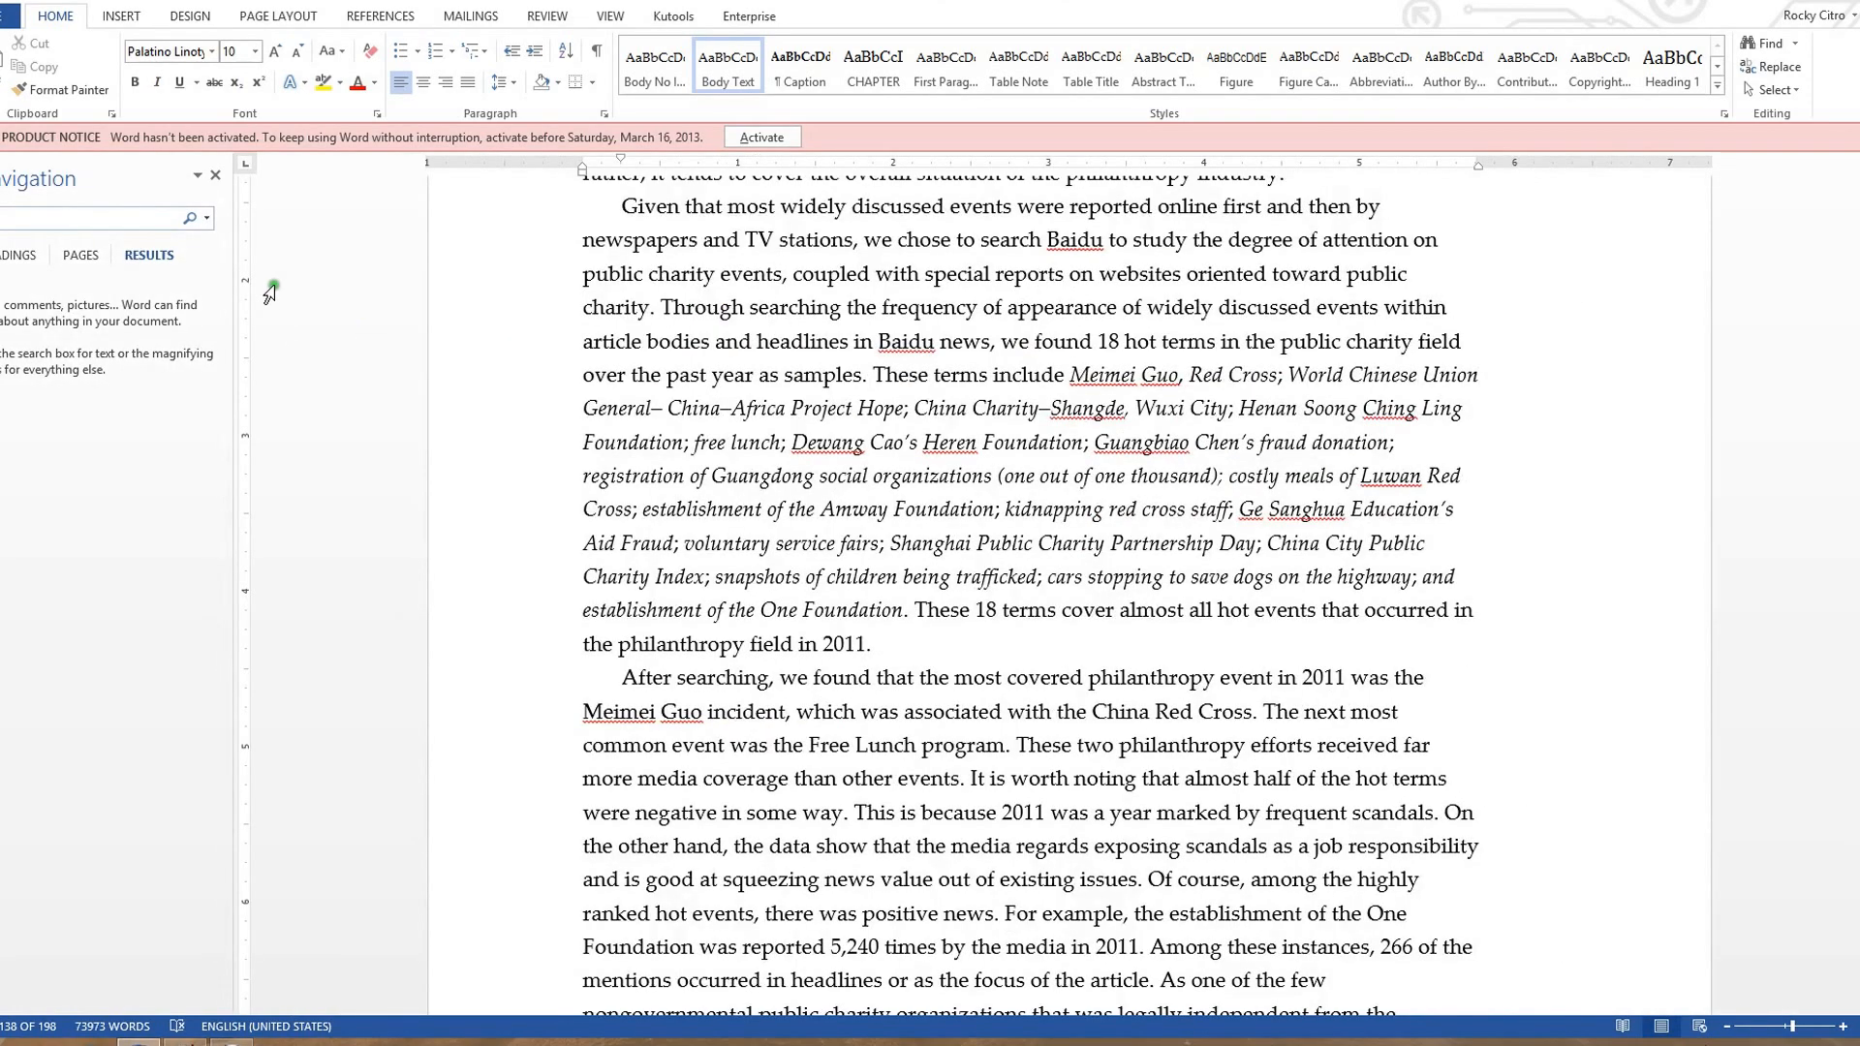
left_click(184, 1032)
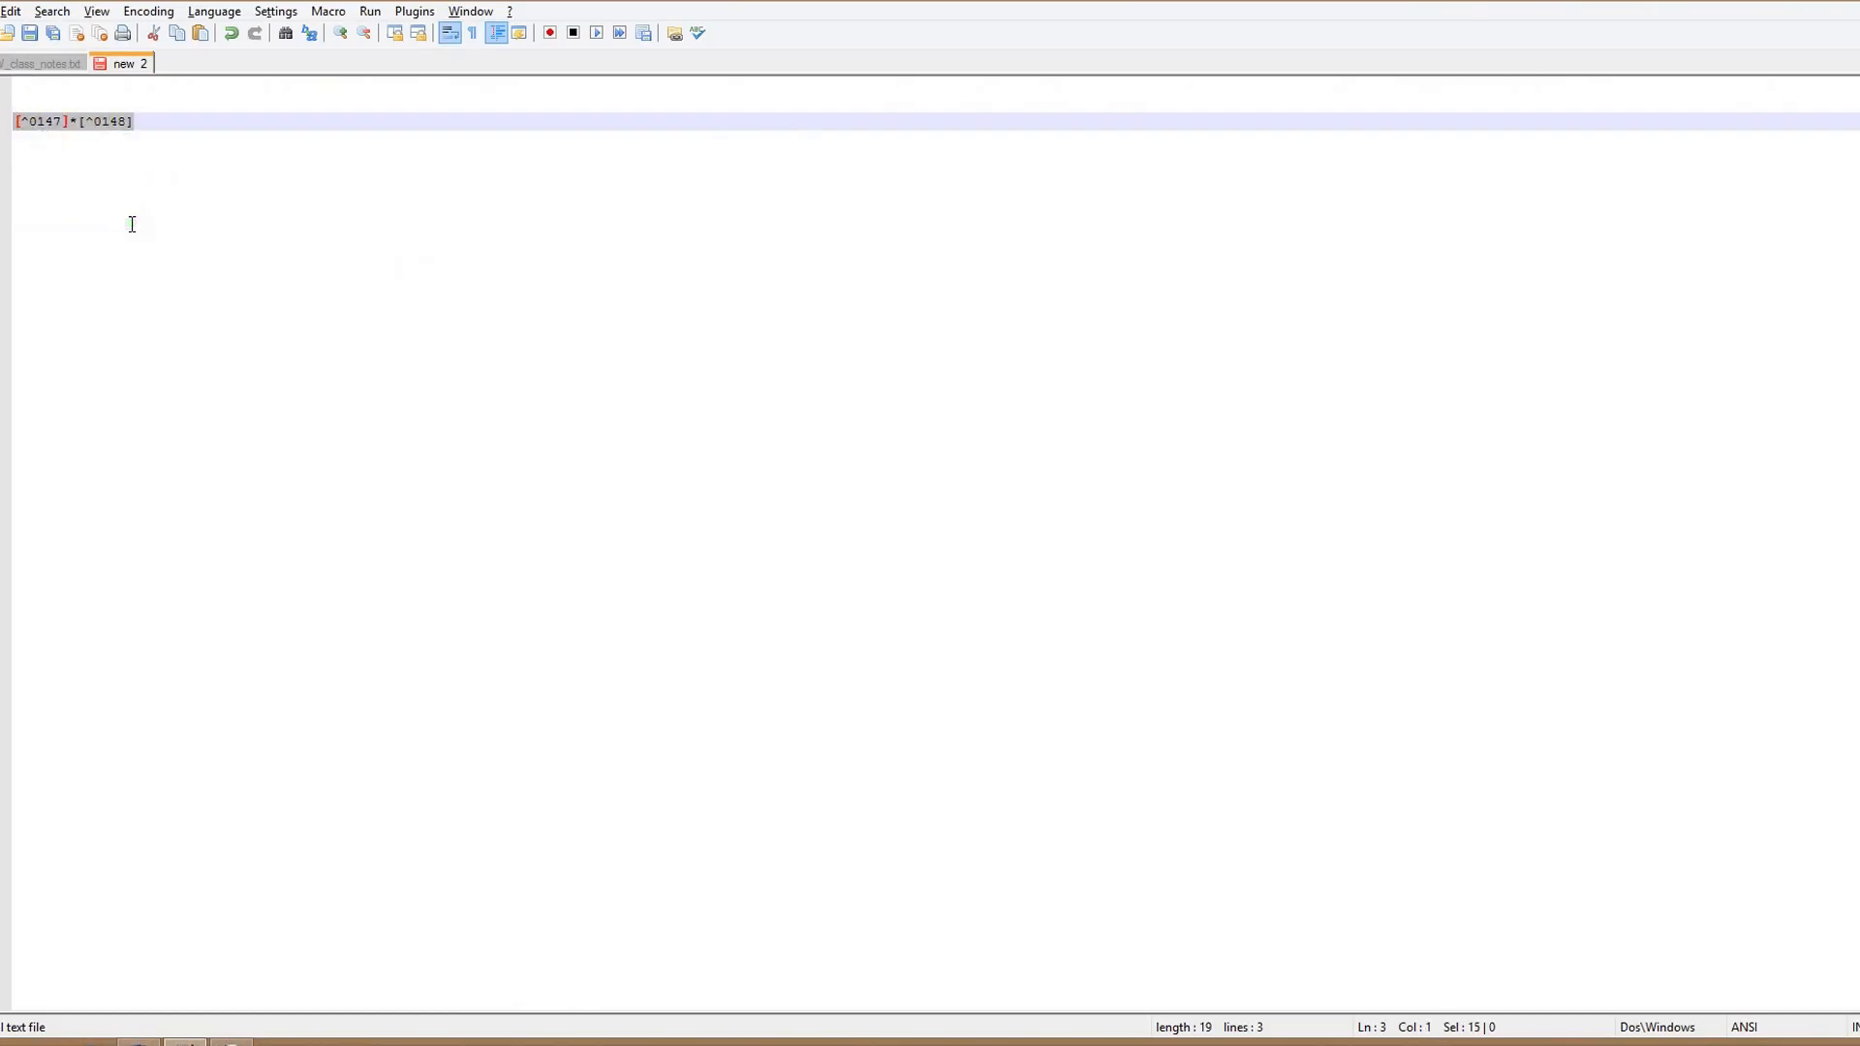
key("alt+Tab")
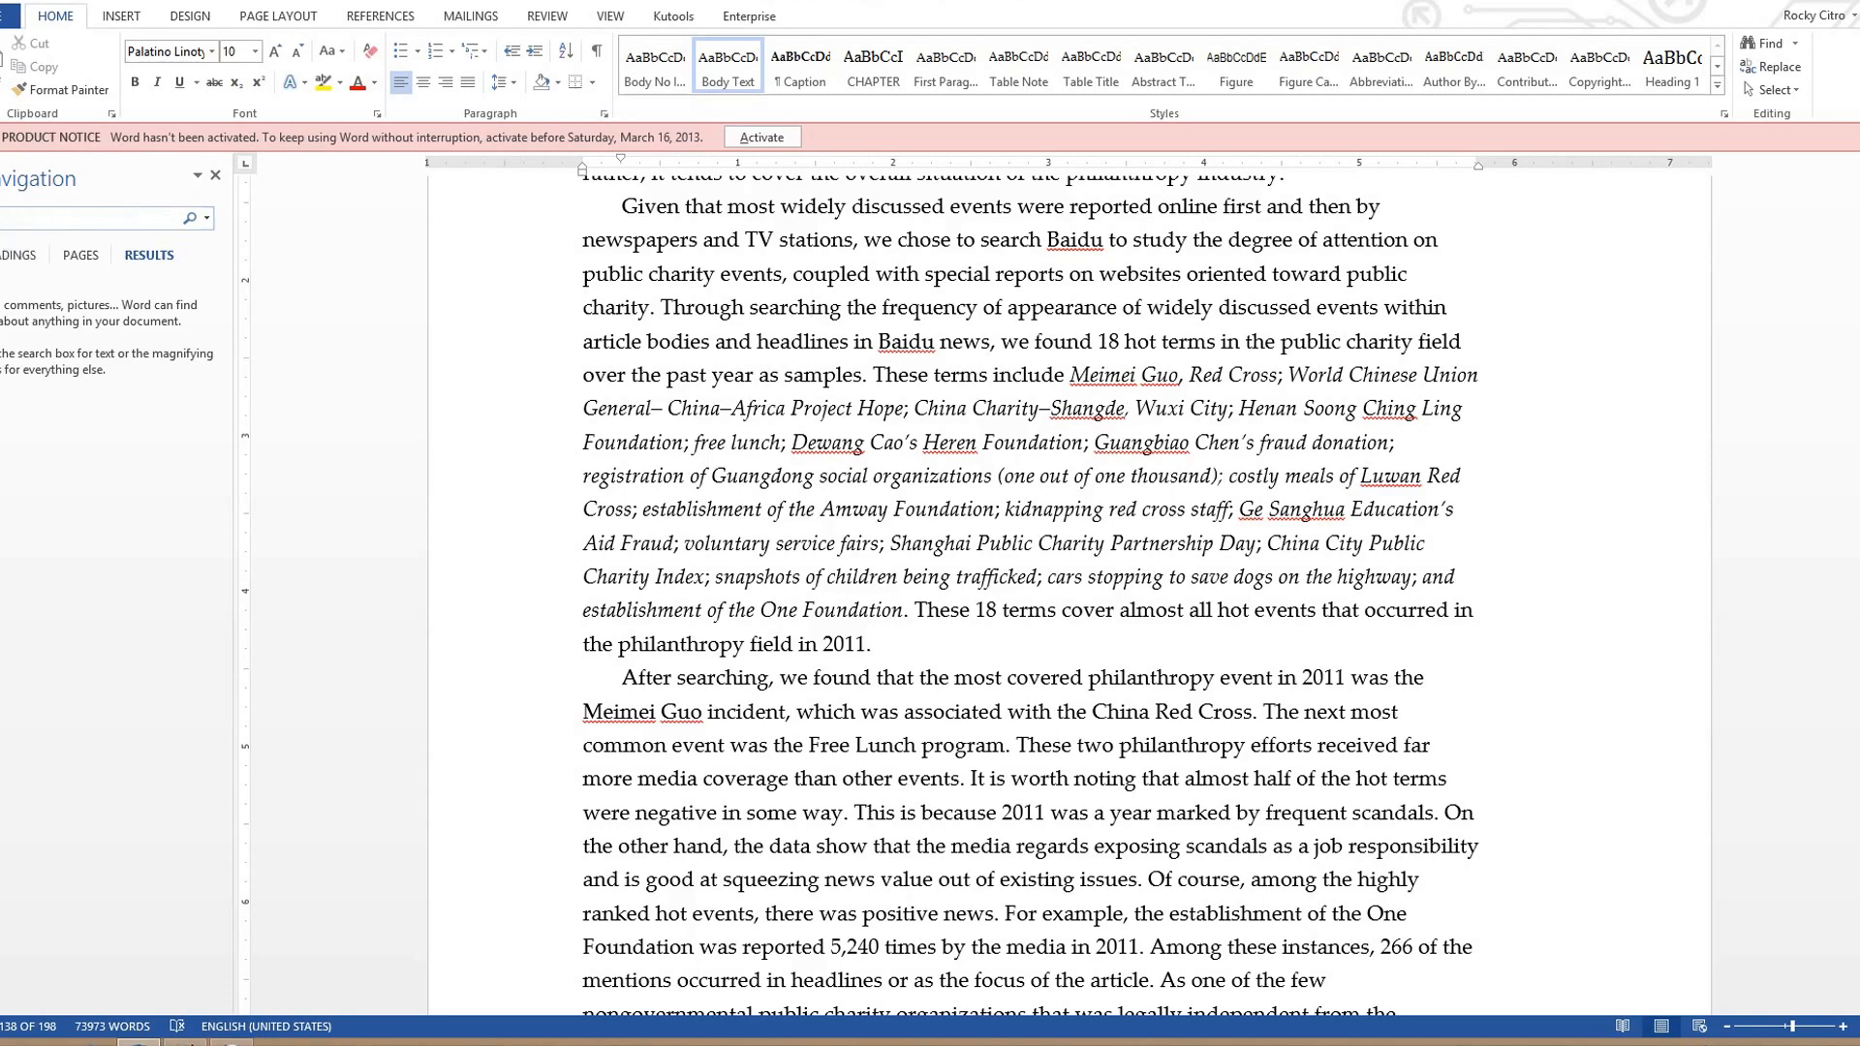
type("[^0147]*[^0148]")
left_click(18, 218)
left_click(584, 274)
- Check the Use wildcards setting in the find options and leave the options without changes
left_click(206, 218)
left_click(221, 244)
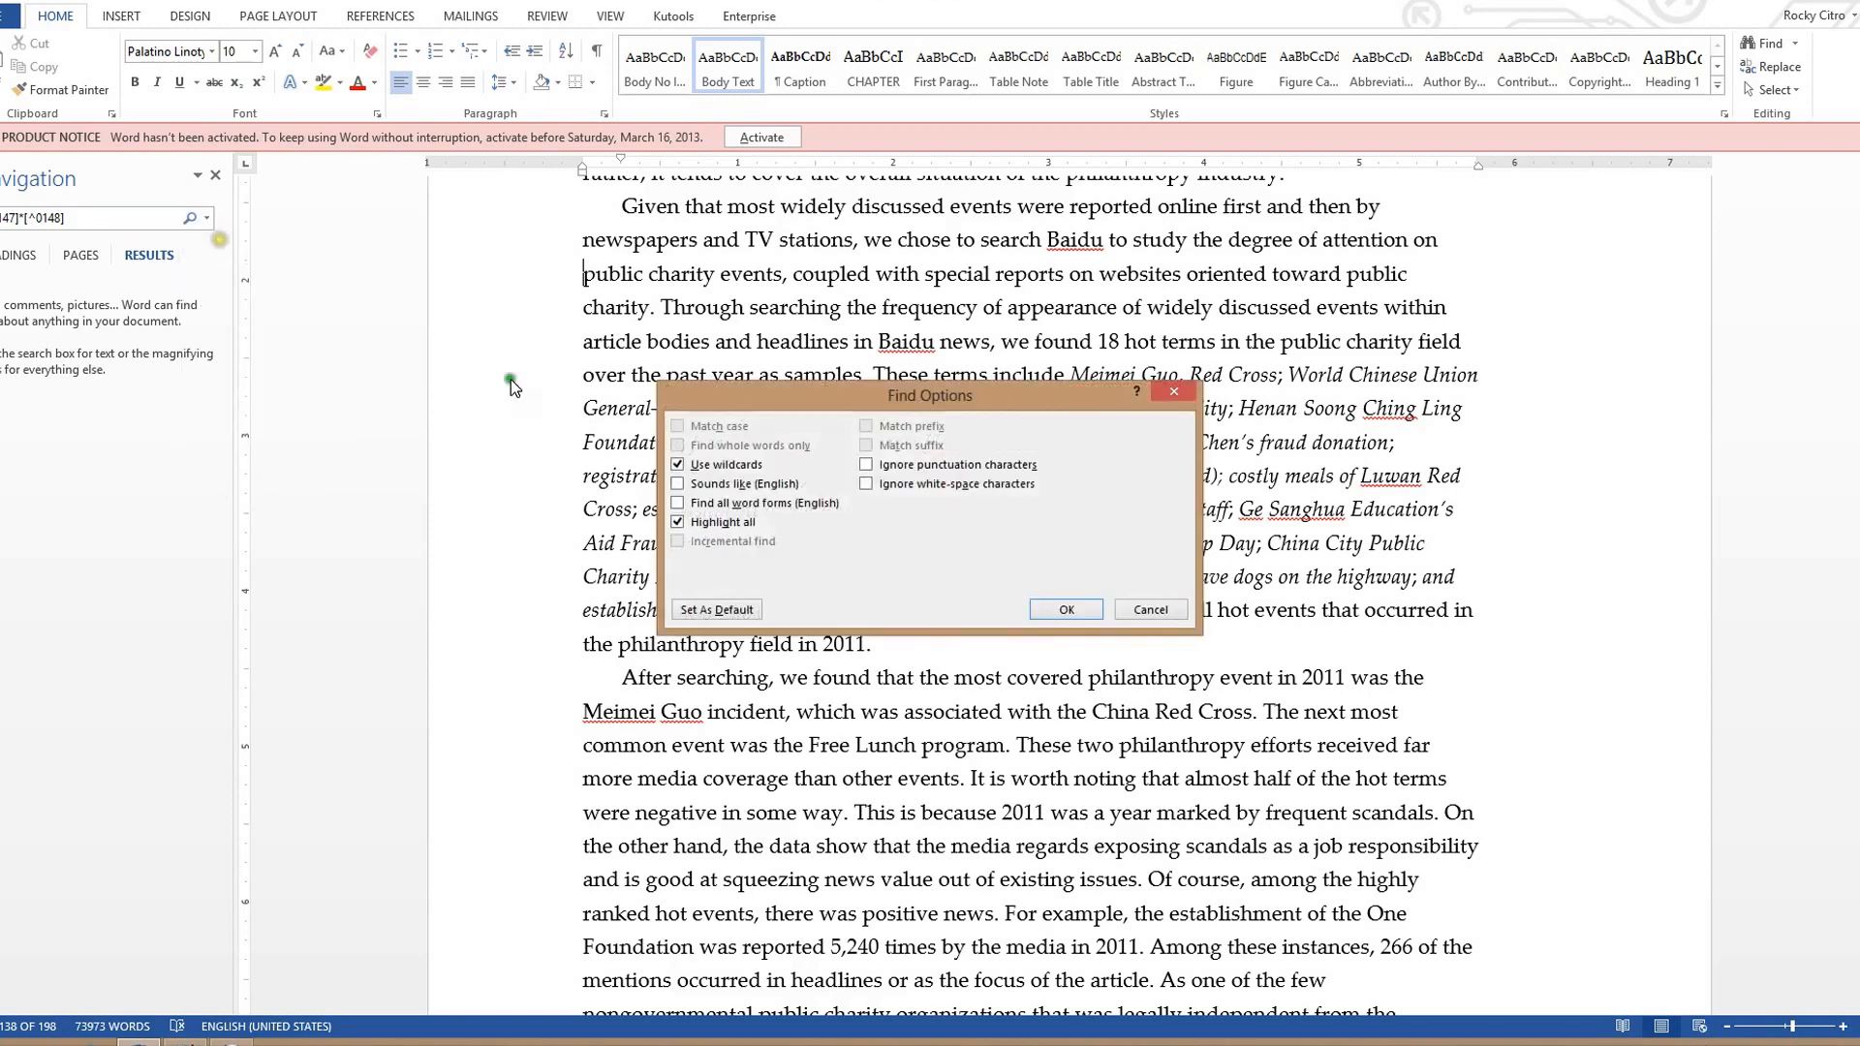
left_click(1147, 610)
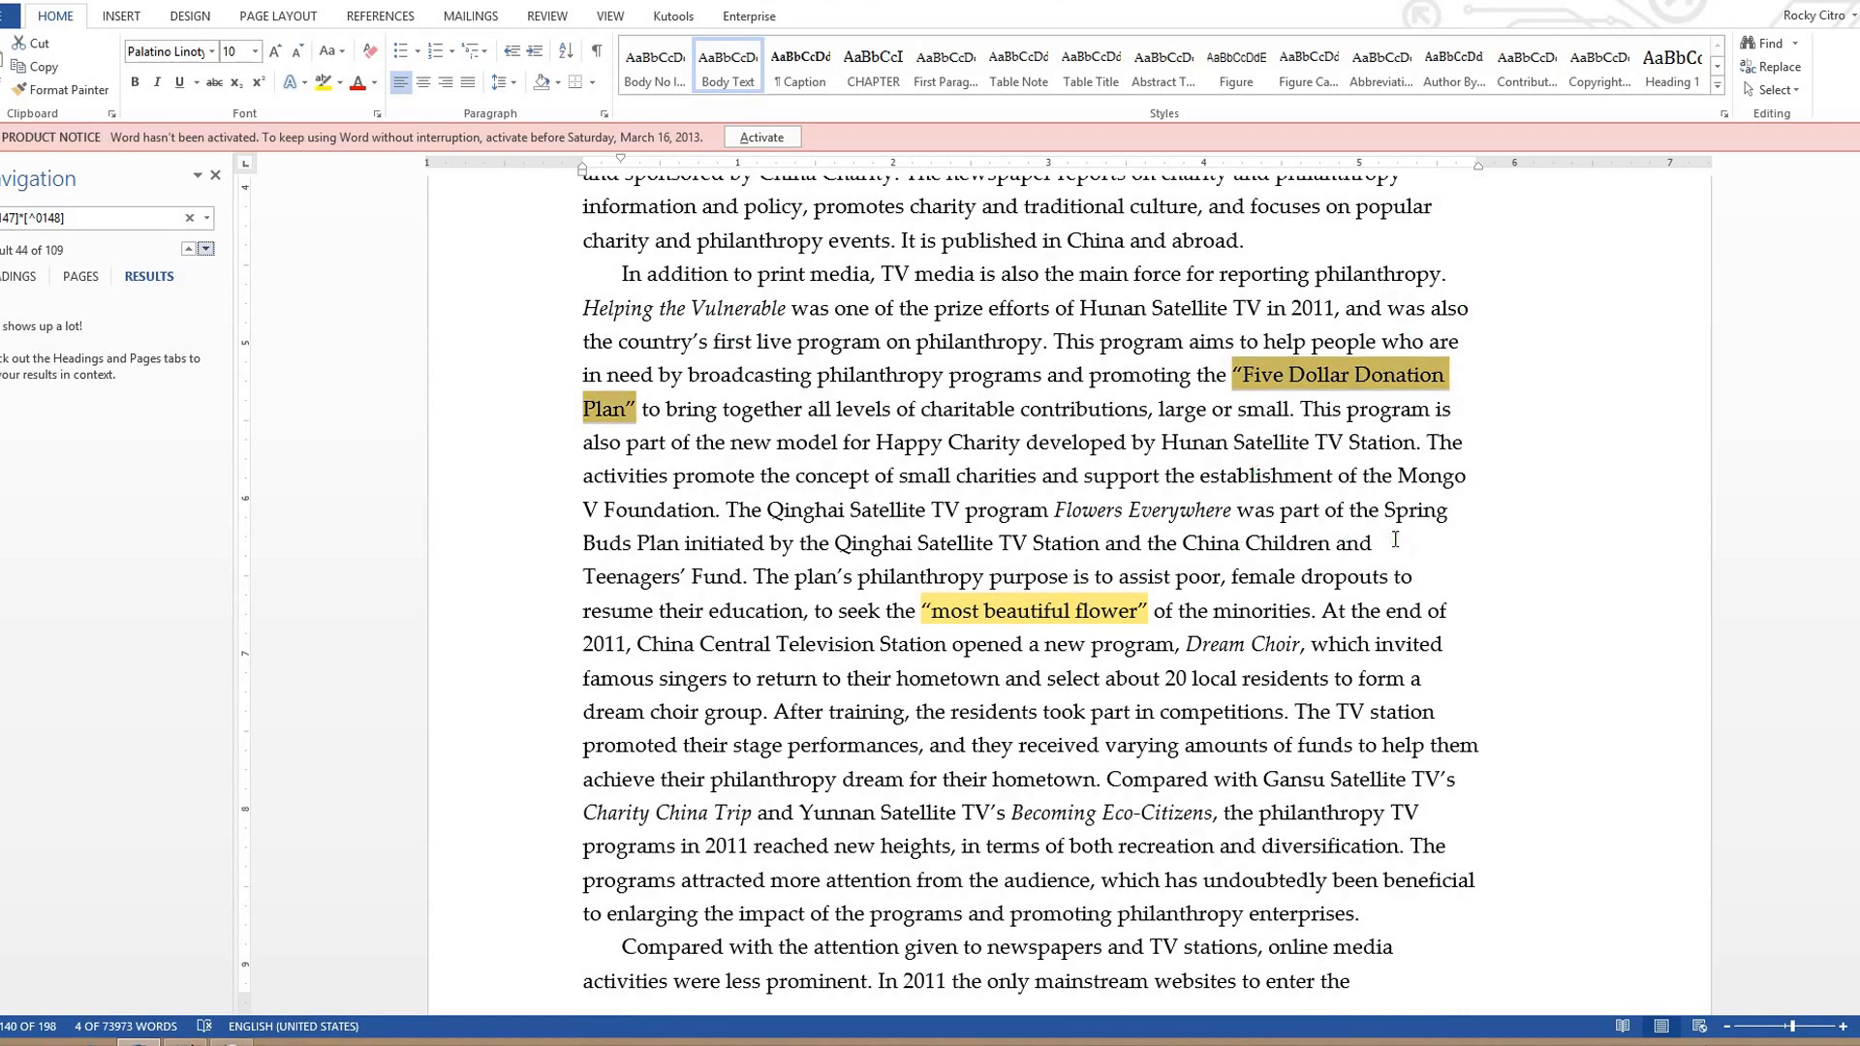
- Step through the quoted-text matches from "Five Dollar Donation Plan" to the passage starting with "It fund" and place the cursor at its opening quote
key("Return")
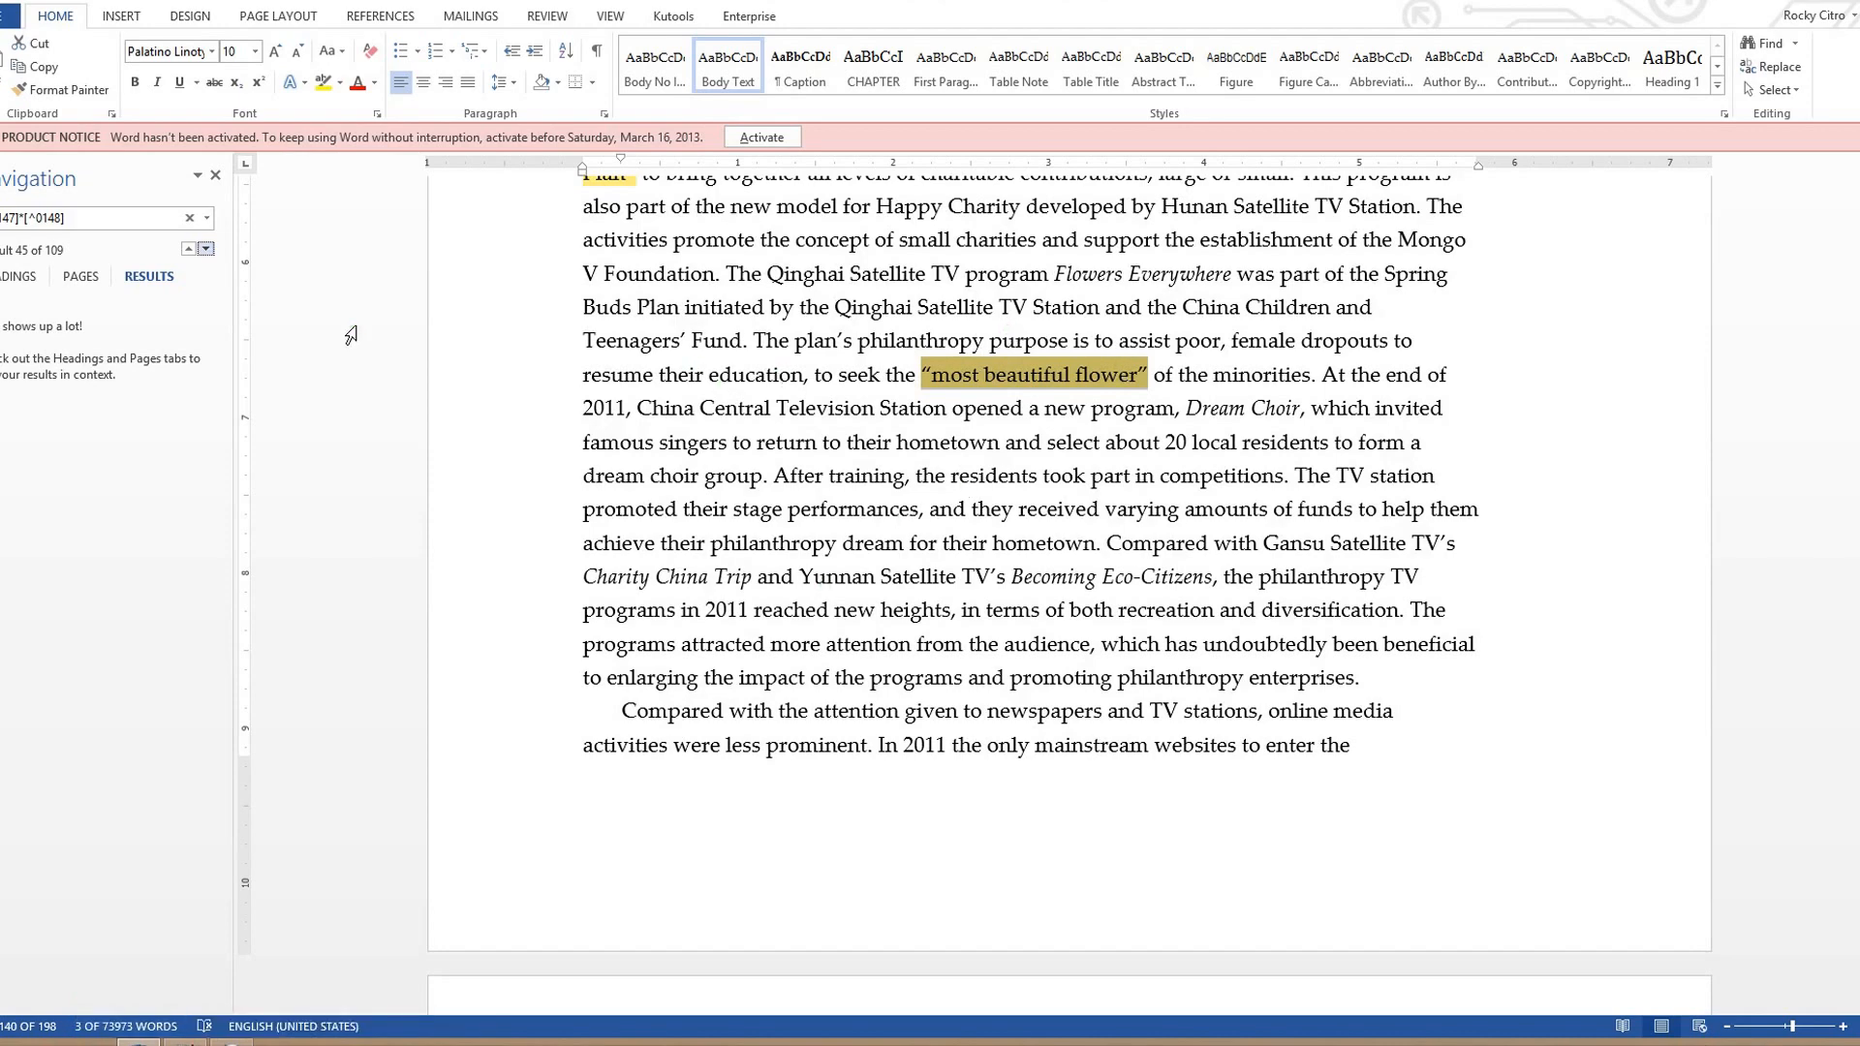
key("Return")
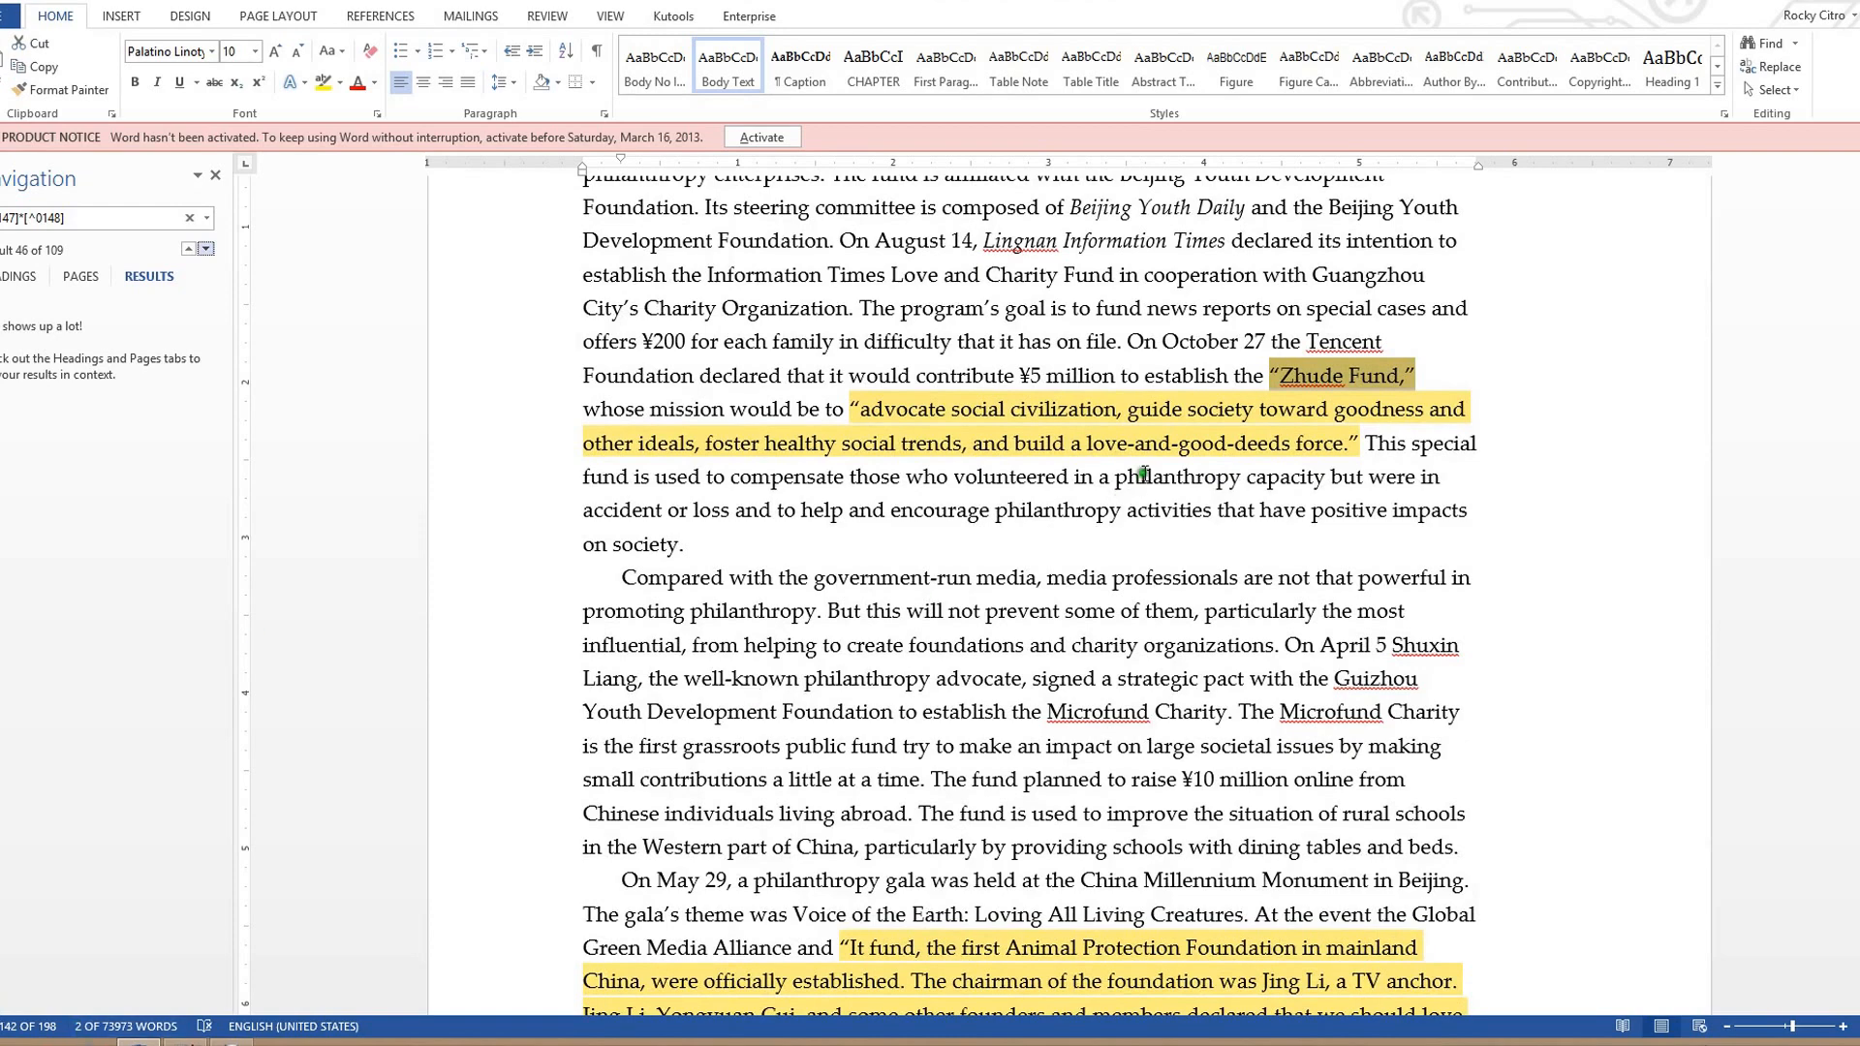
key("Return")
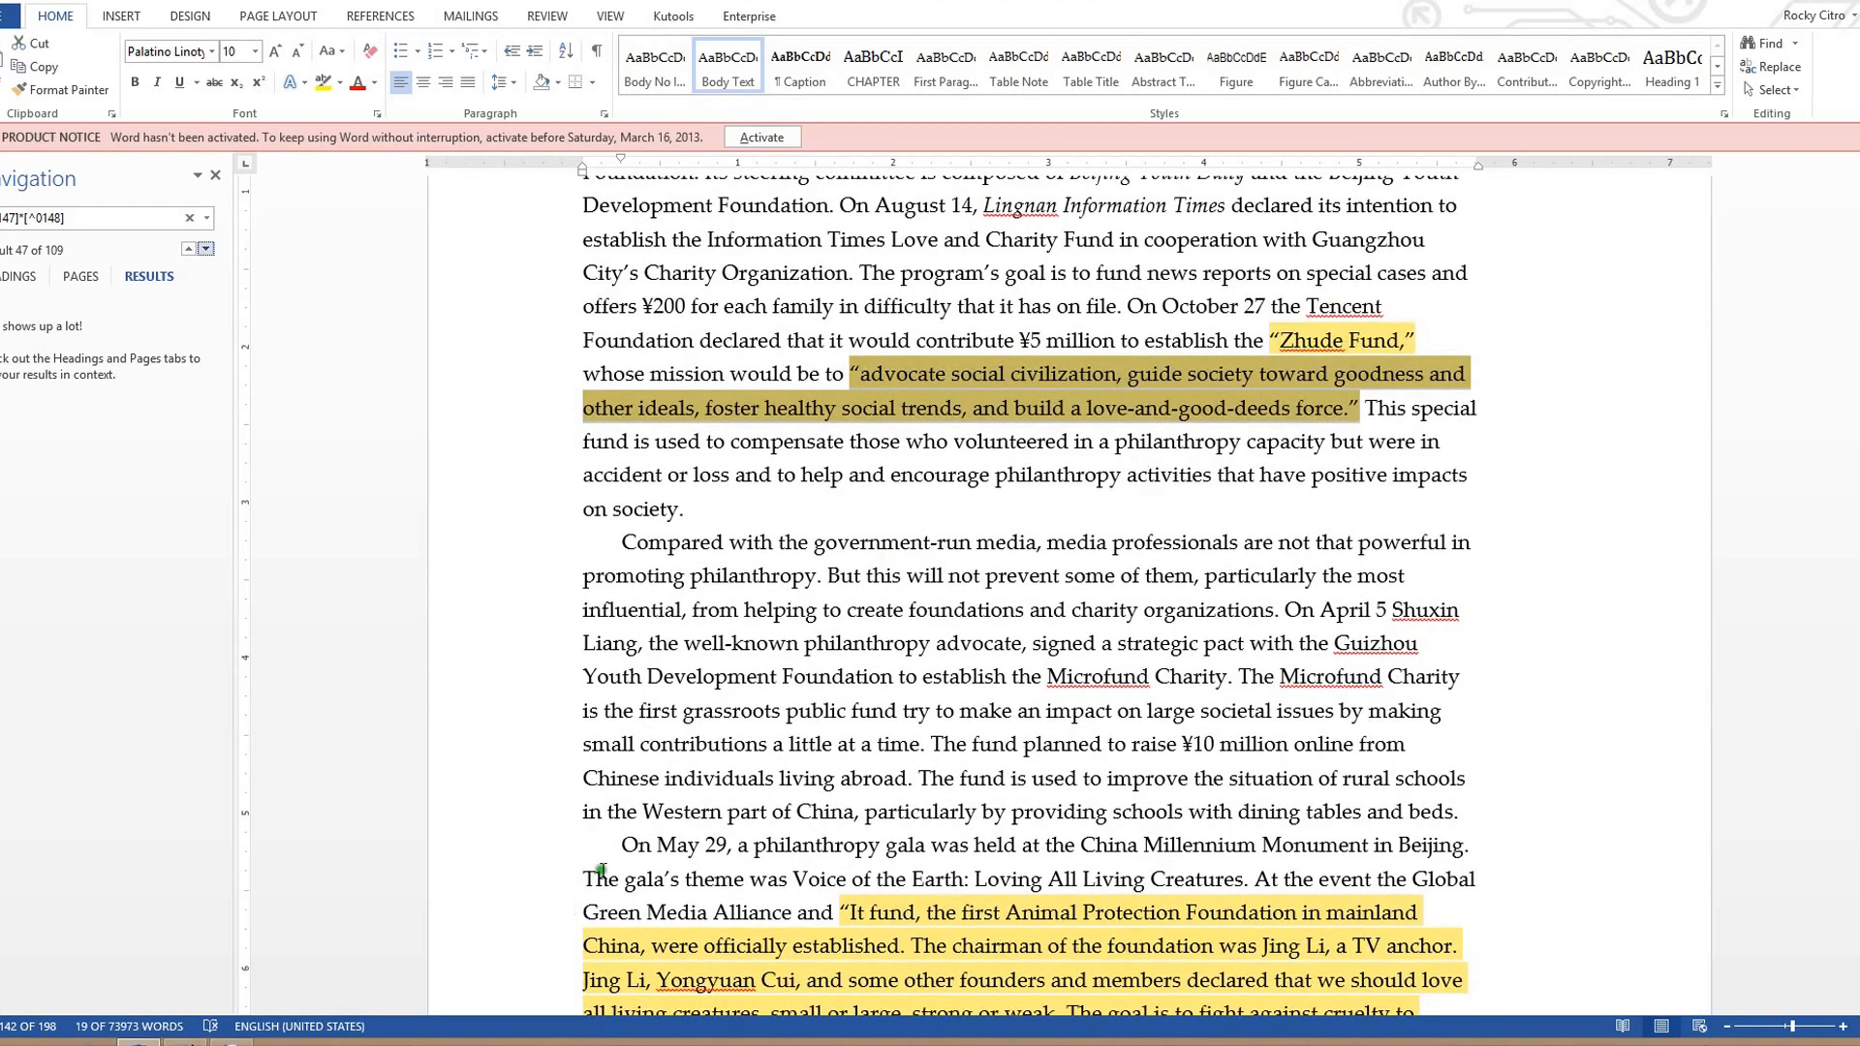
key("Return")
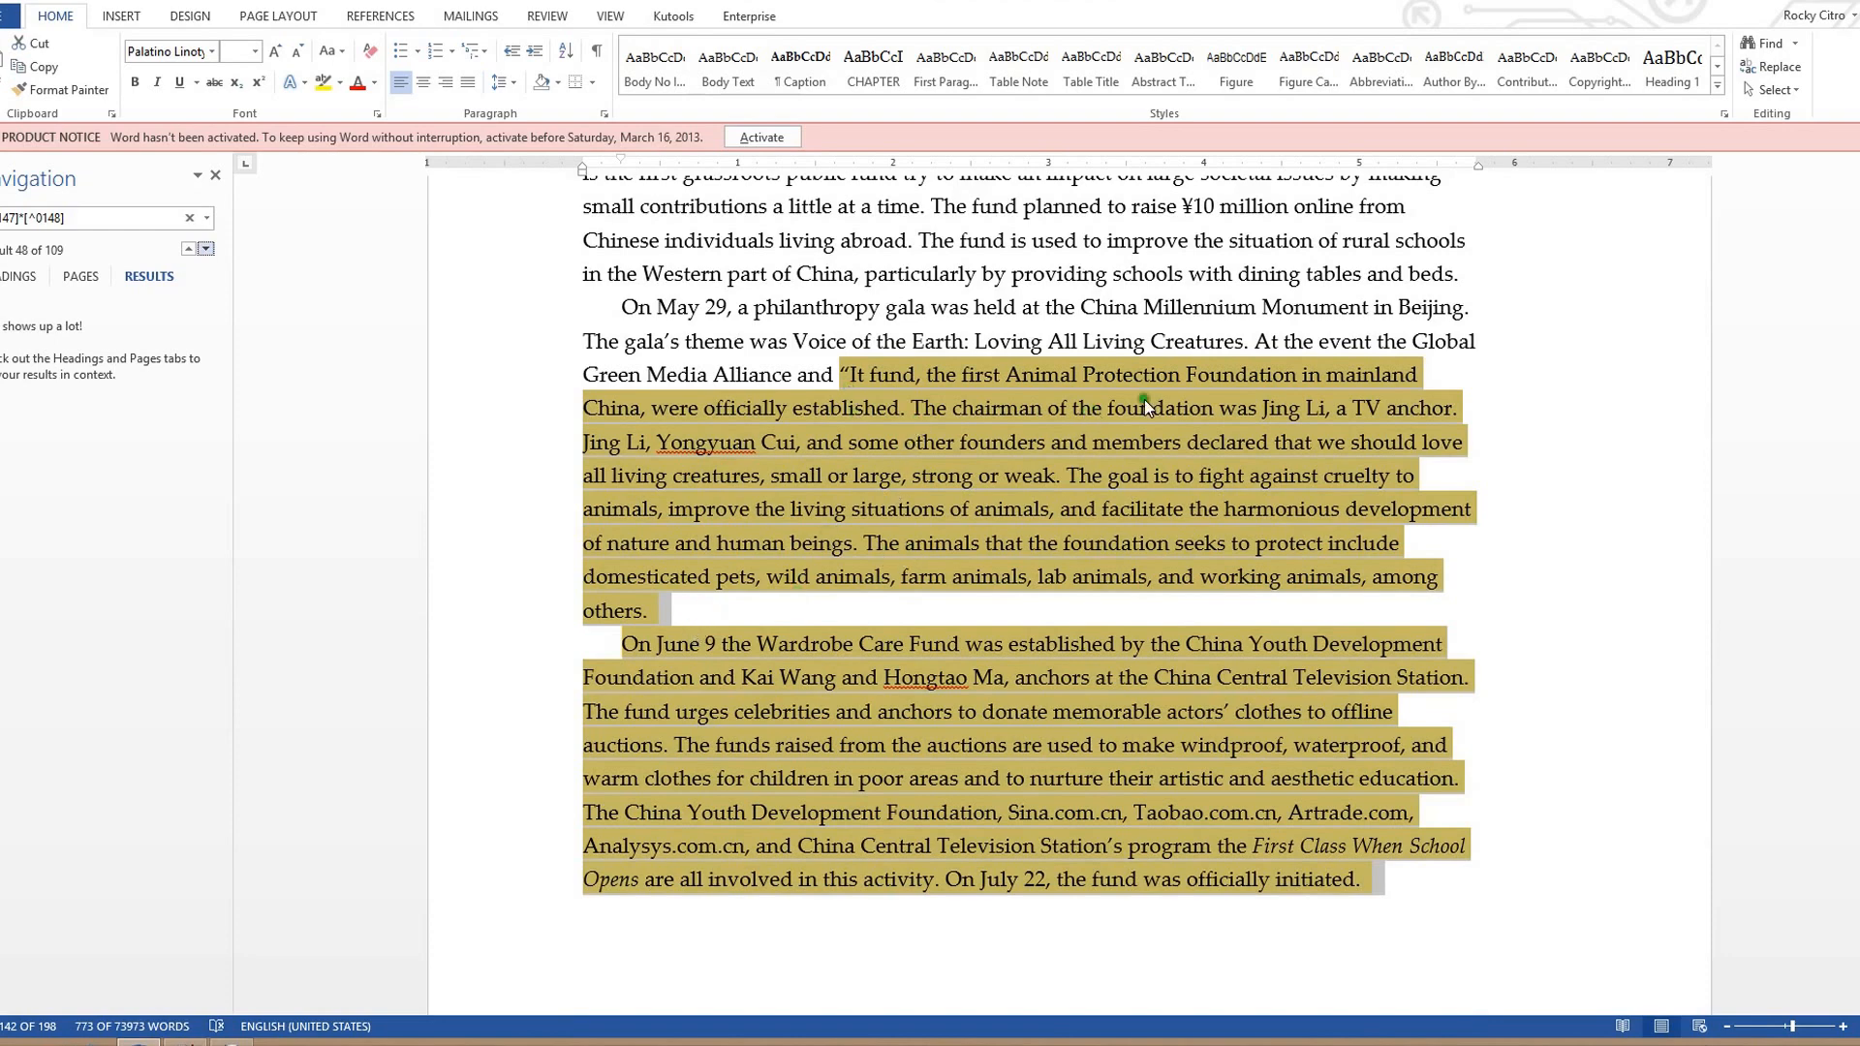
left_click(851, 388)
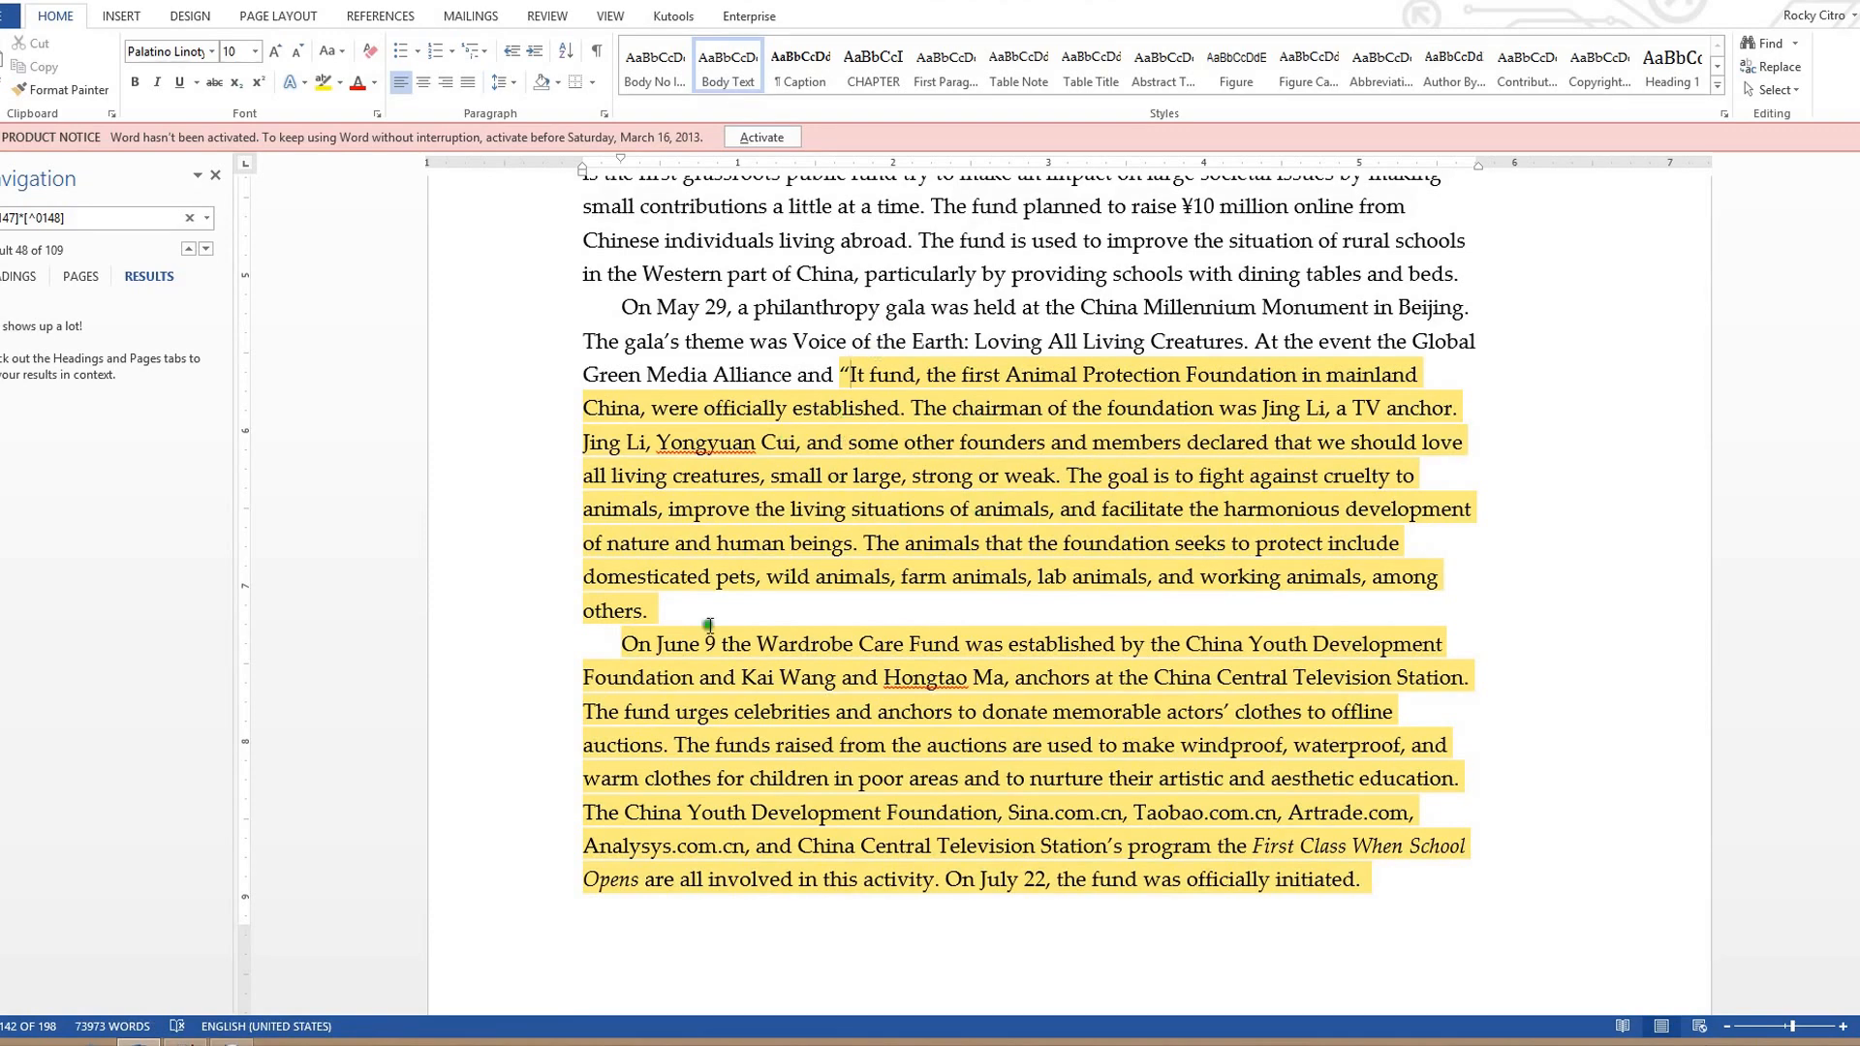
- Find the next quoted match, starting with "promote charity ideals," and move it onto its own paragraph
left_click(817, 521)
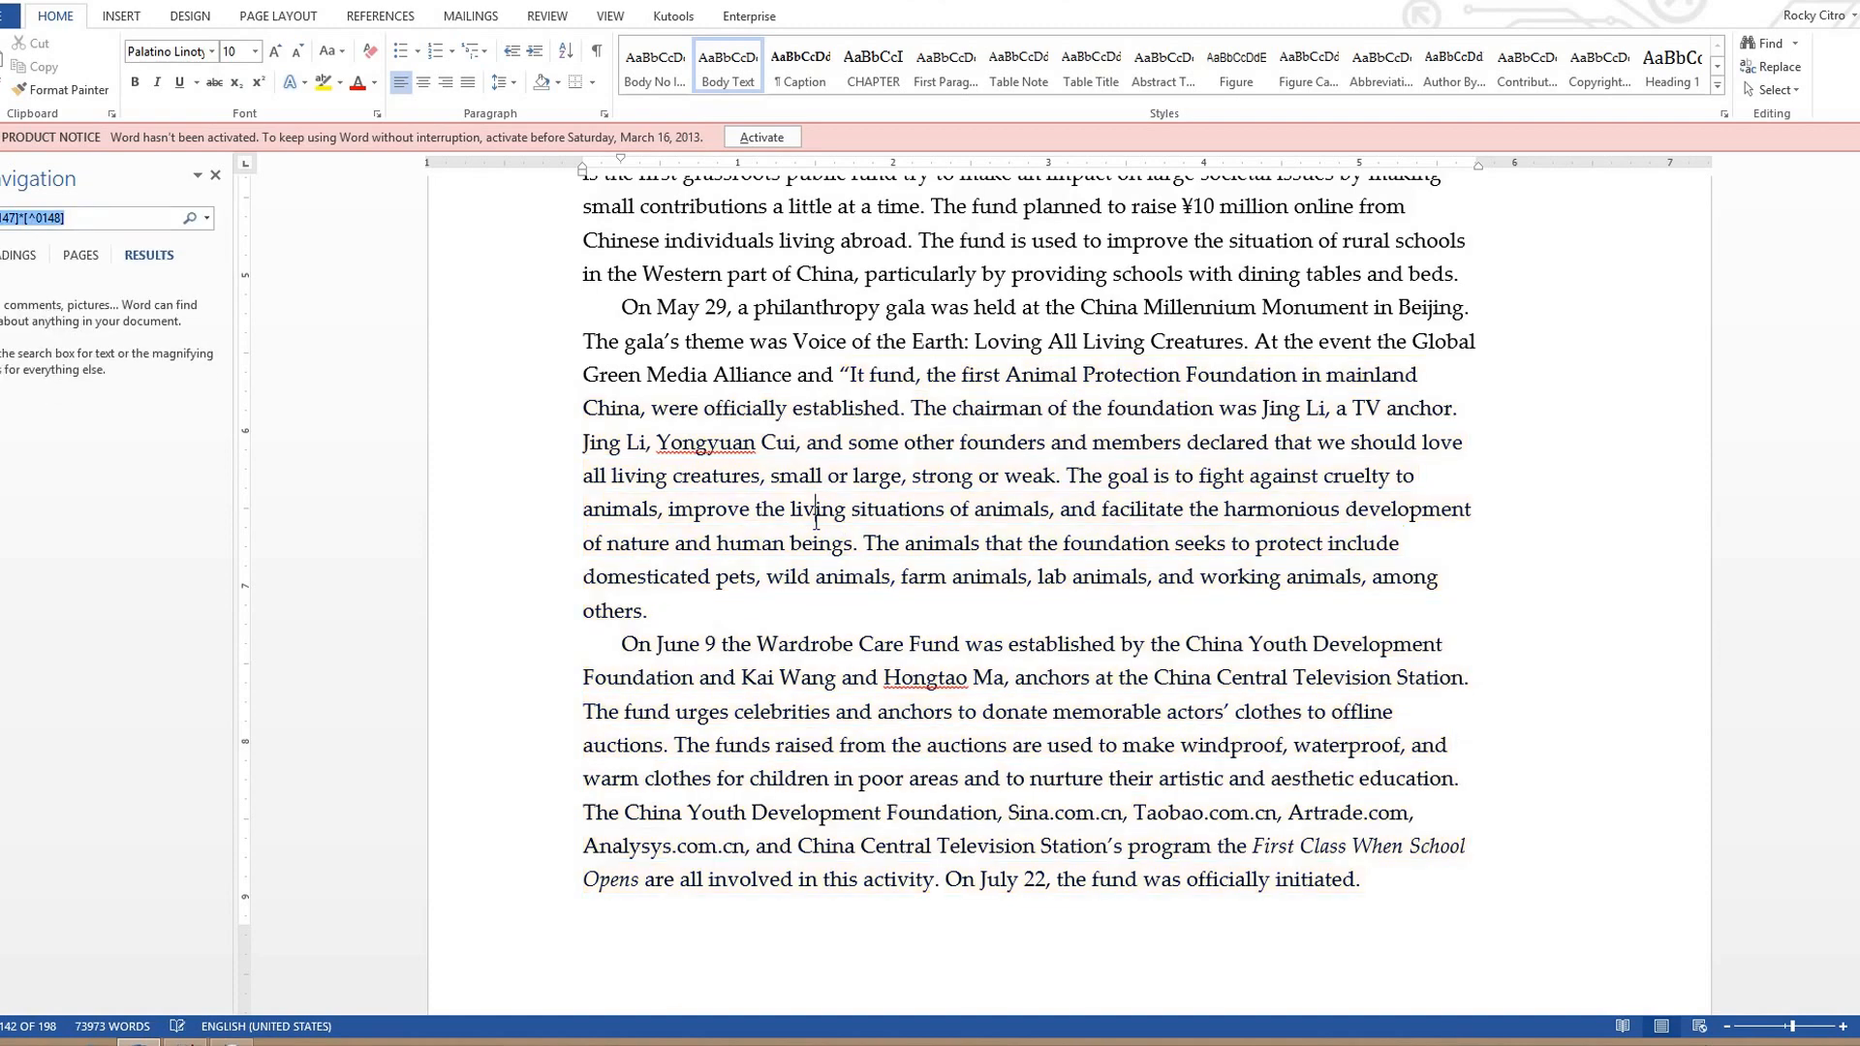
key("Return")
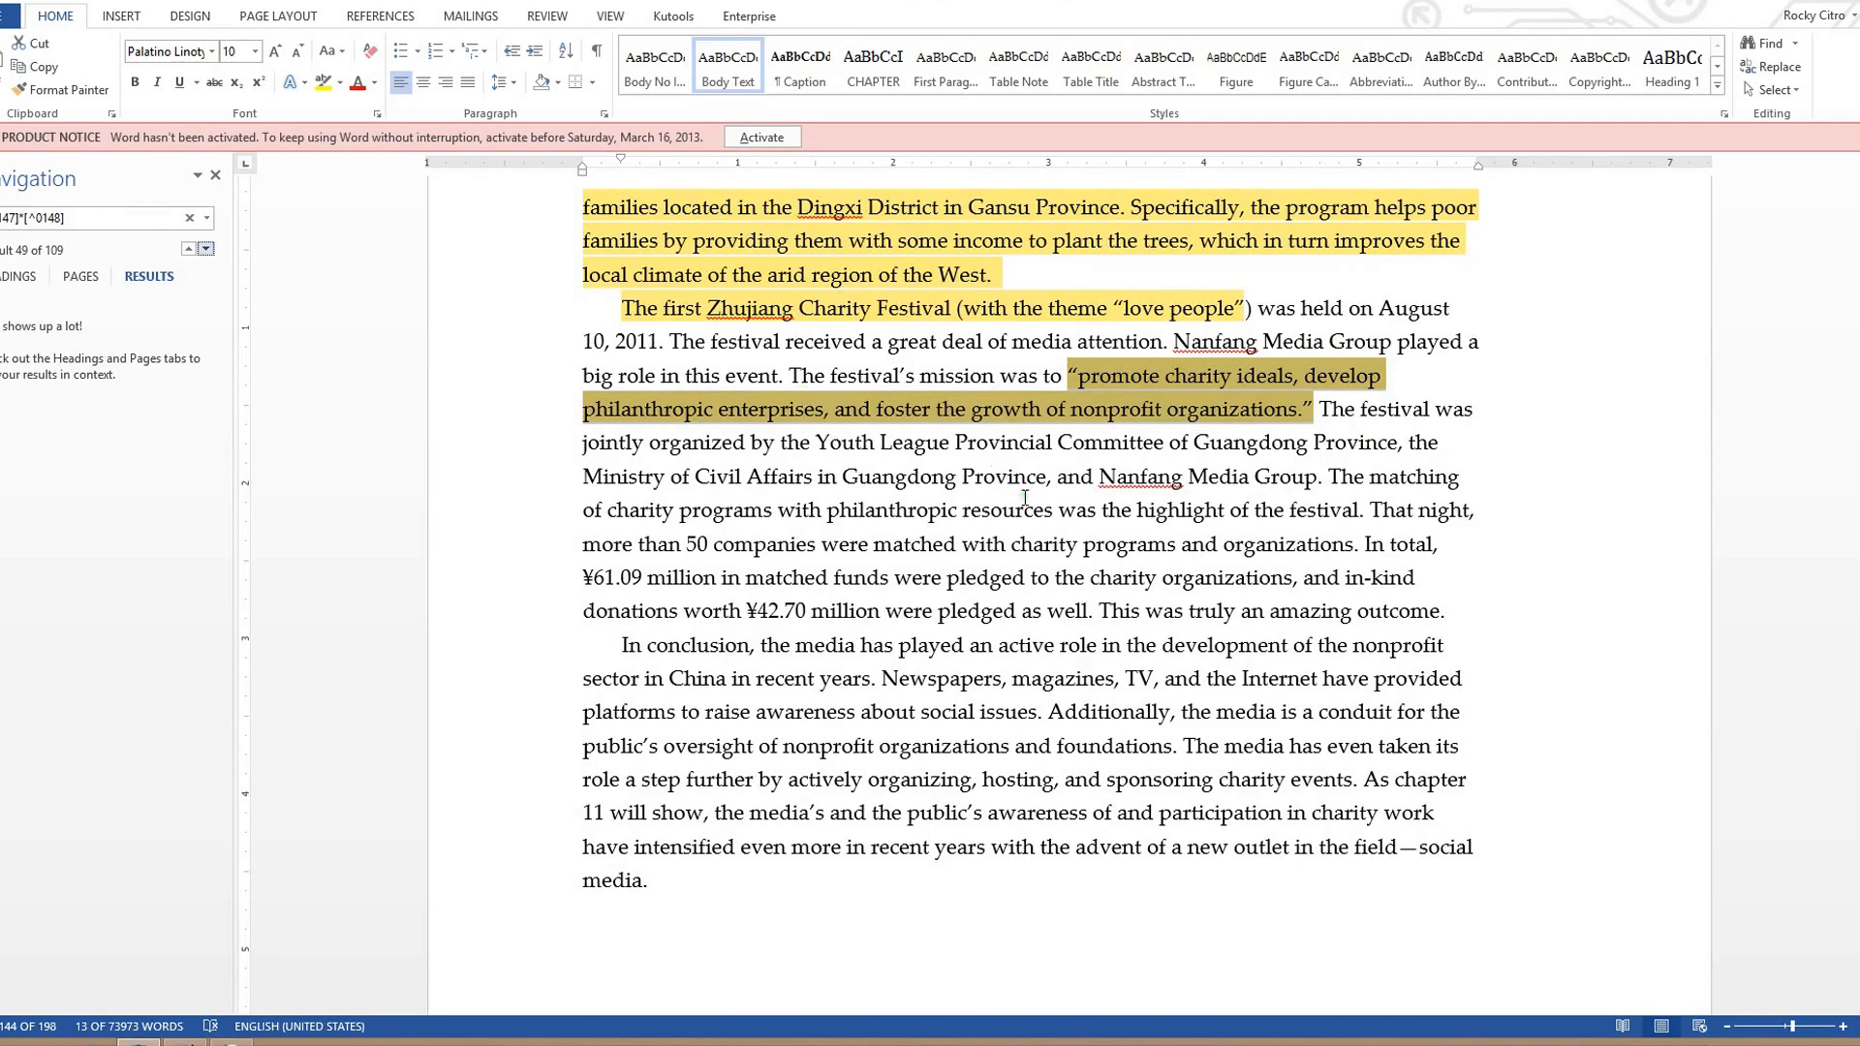
key("Left")
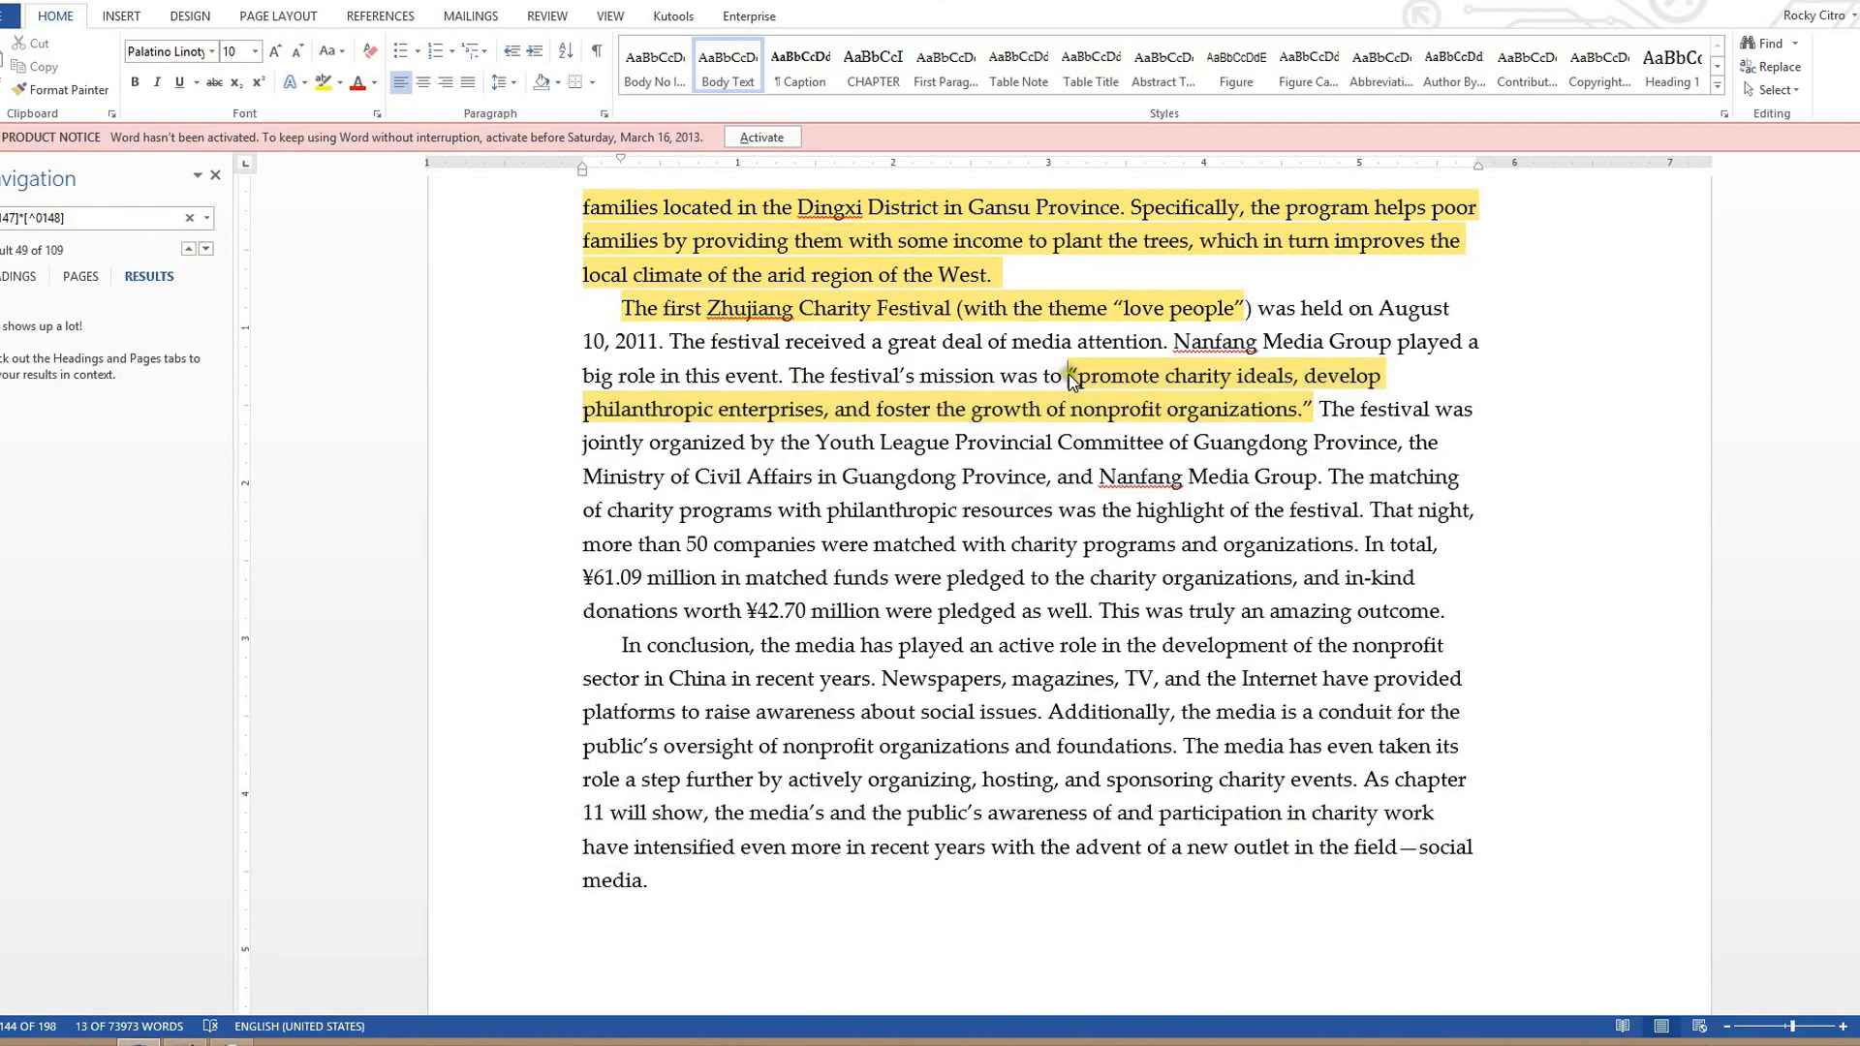
key("Return")
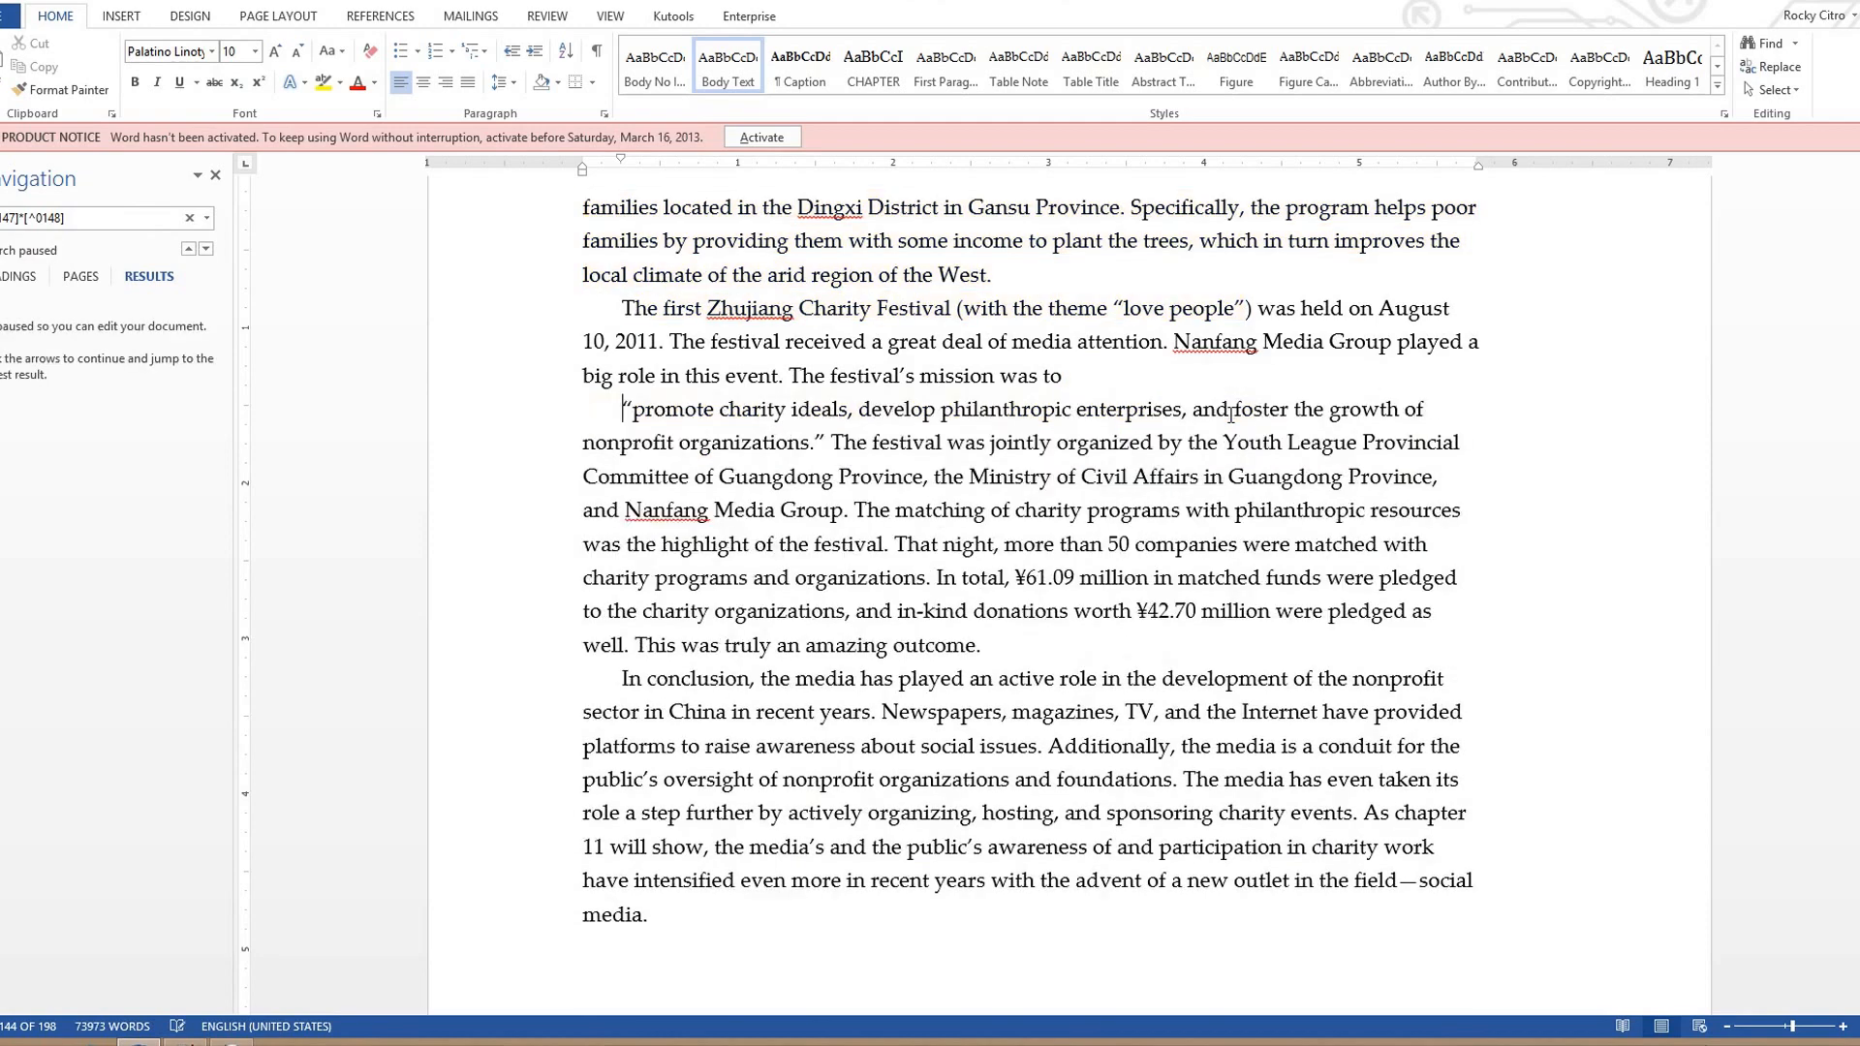
- Split the sentence beginning "The festival was jointly organized" from the quotation and delete the quotation's surrounding quote marks
left_click(833, 444)
key("Return")
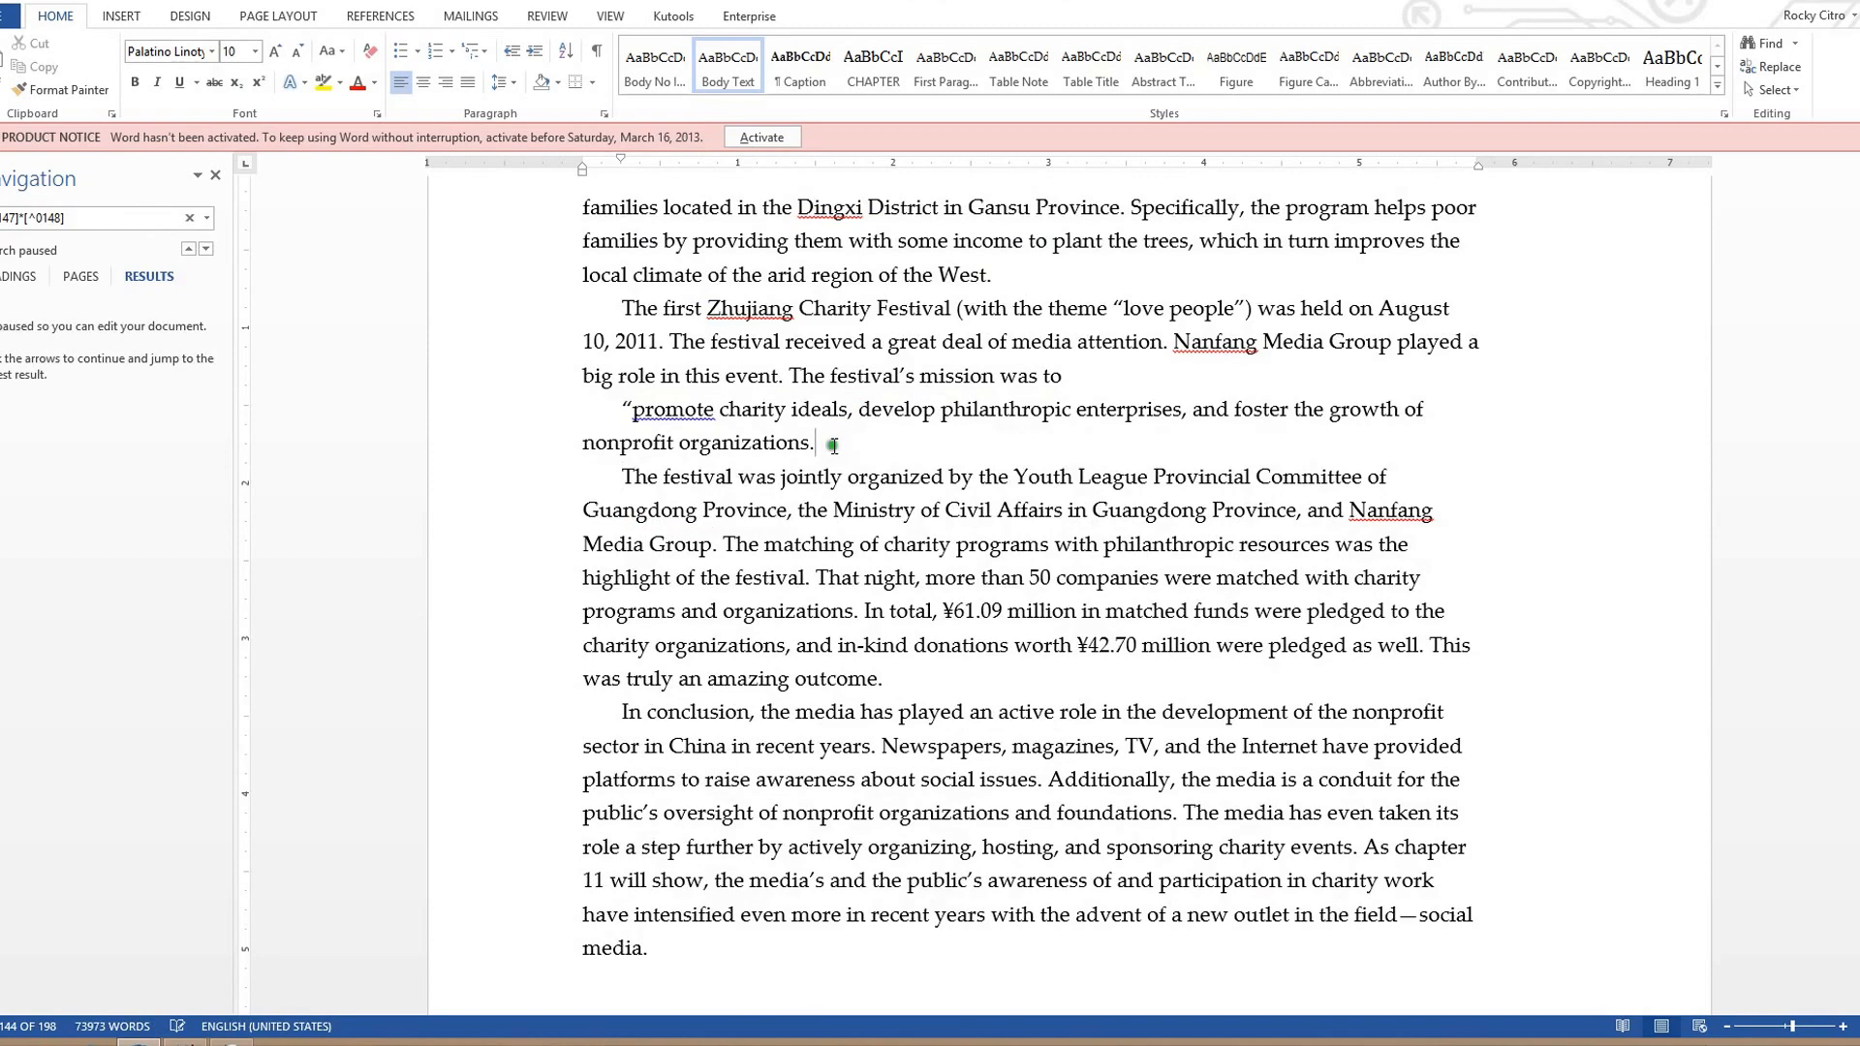
left_click(632, 411)
key("BackSpace")
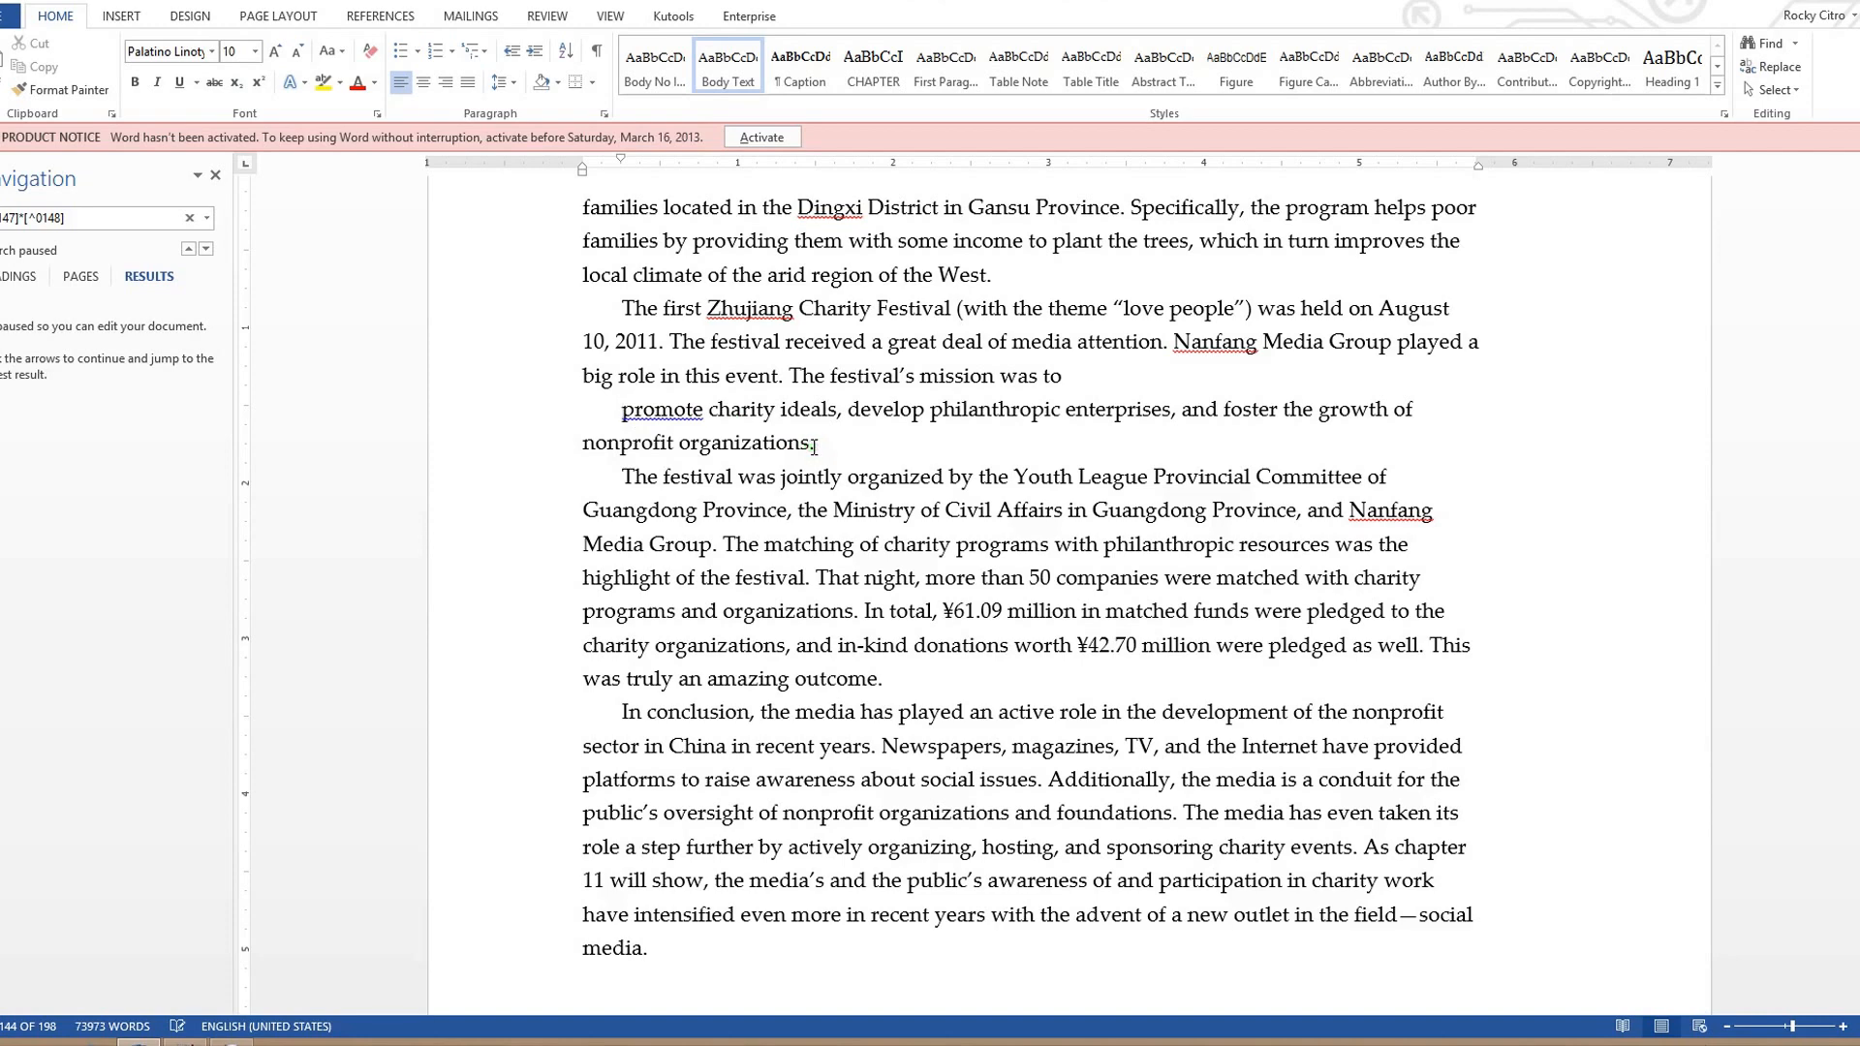
- Indent the whole "promote charity ideals" quotation 0.25" from the left and set its spacing to 12 pt before and after
left_click(815, 442)
left_click(632, 414, "shift")
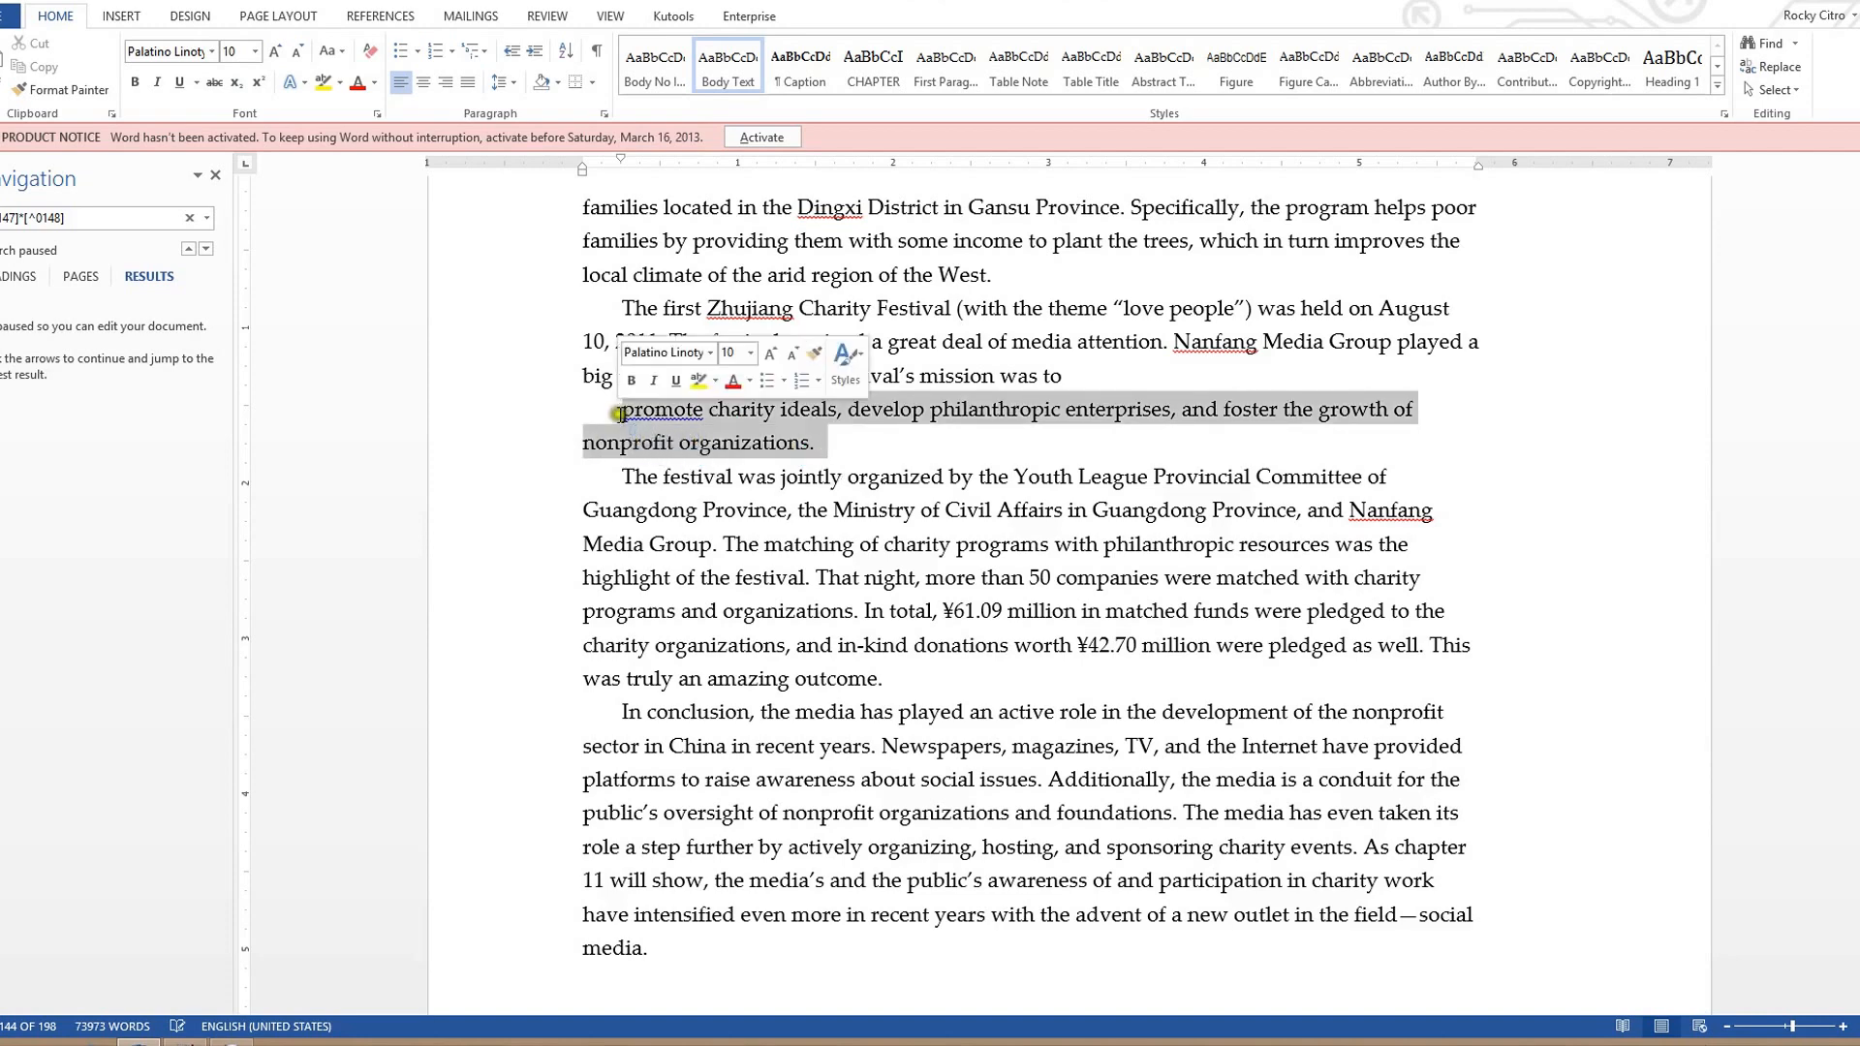
left_click_drag(582, 168, 621, 170)
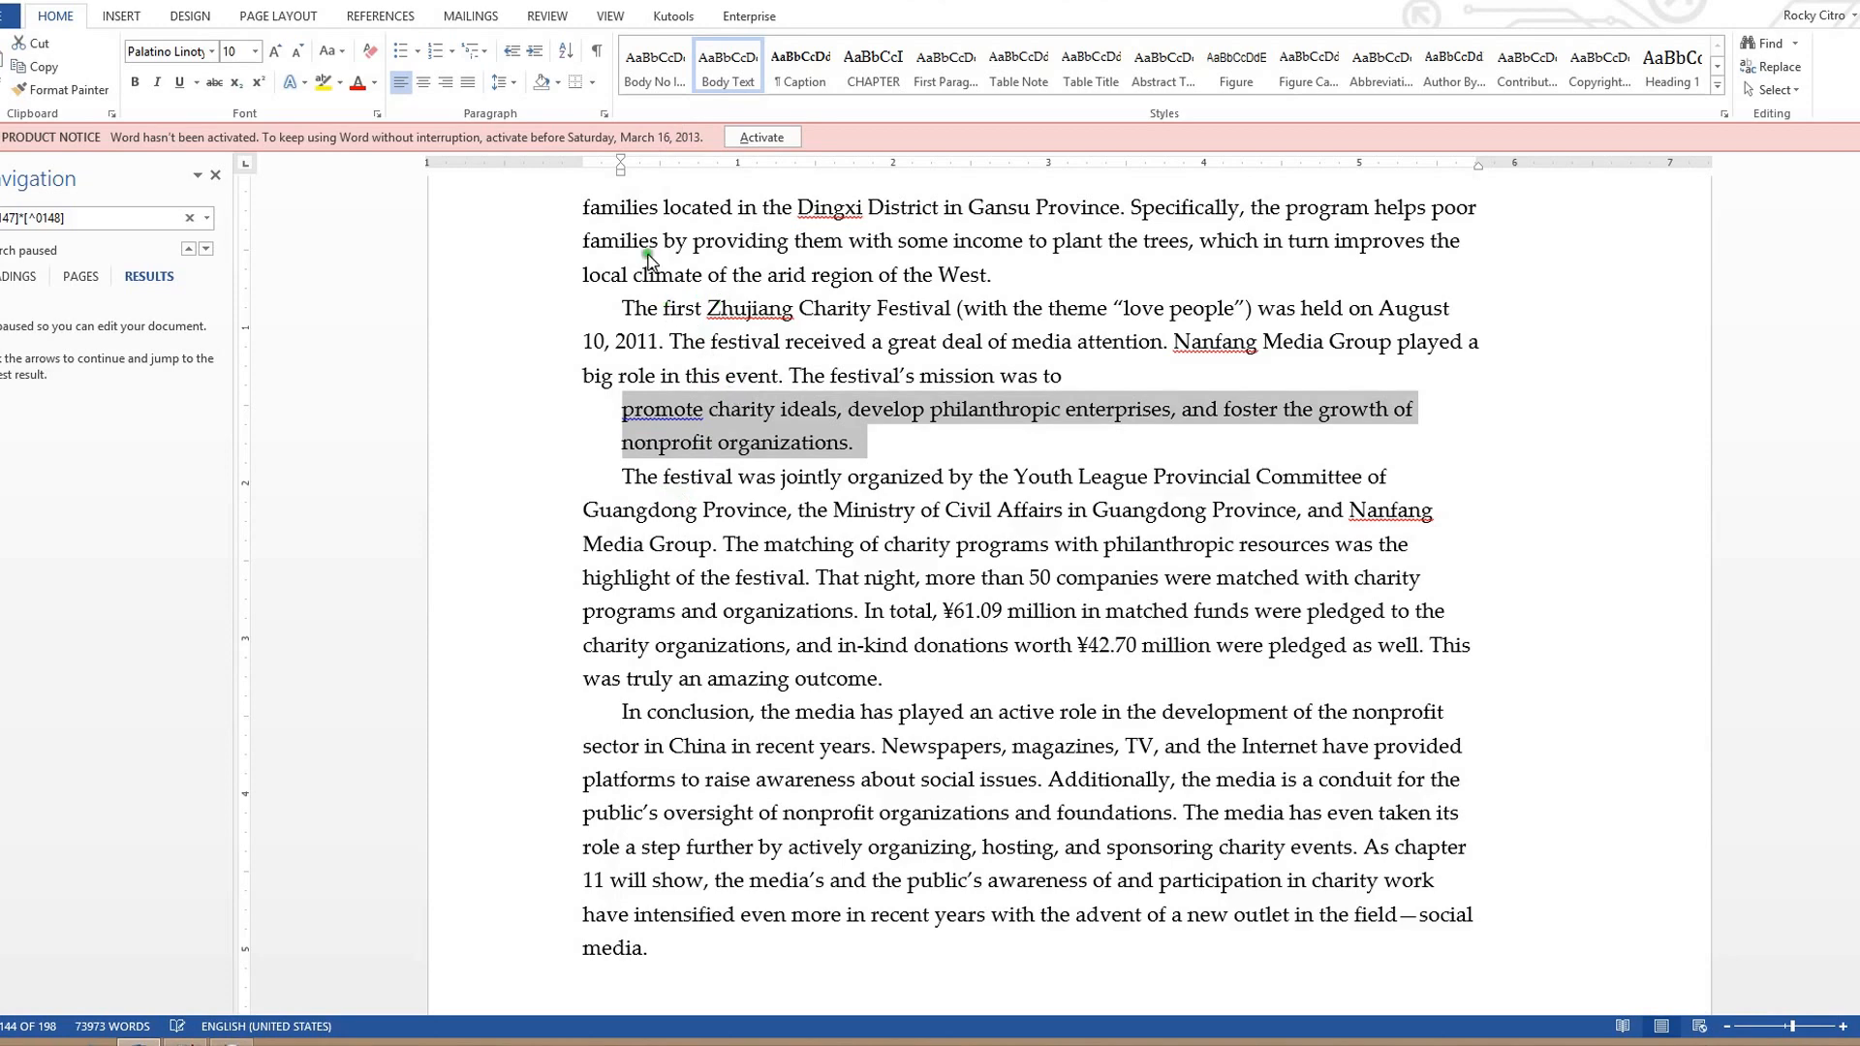
left_click(278, 16)
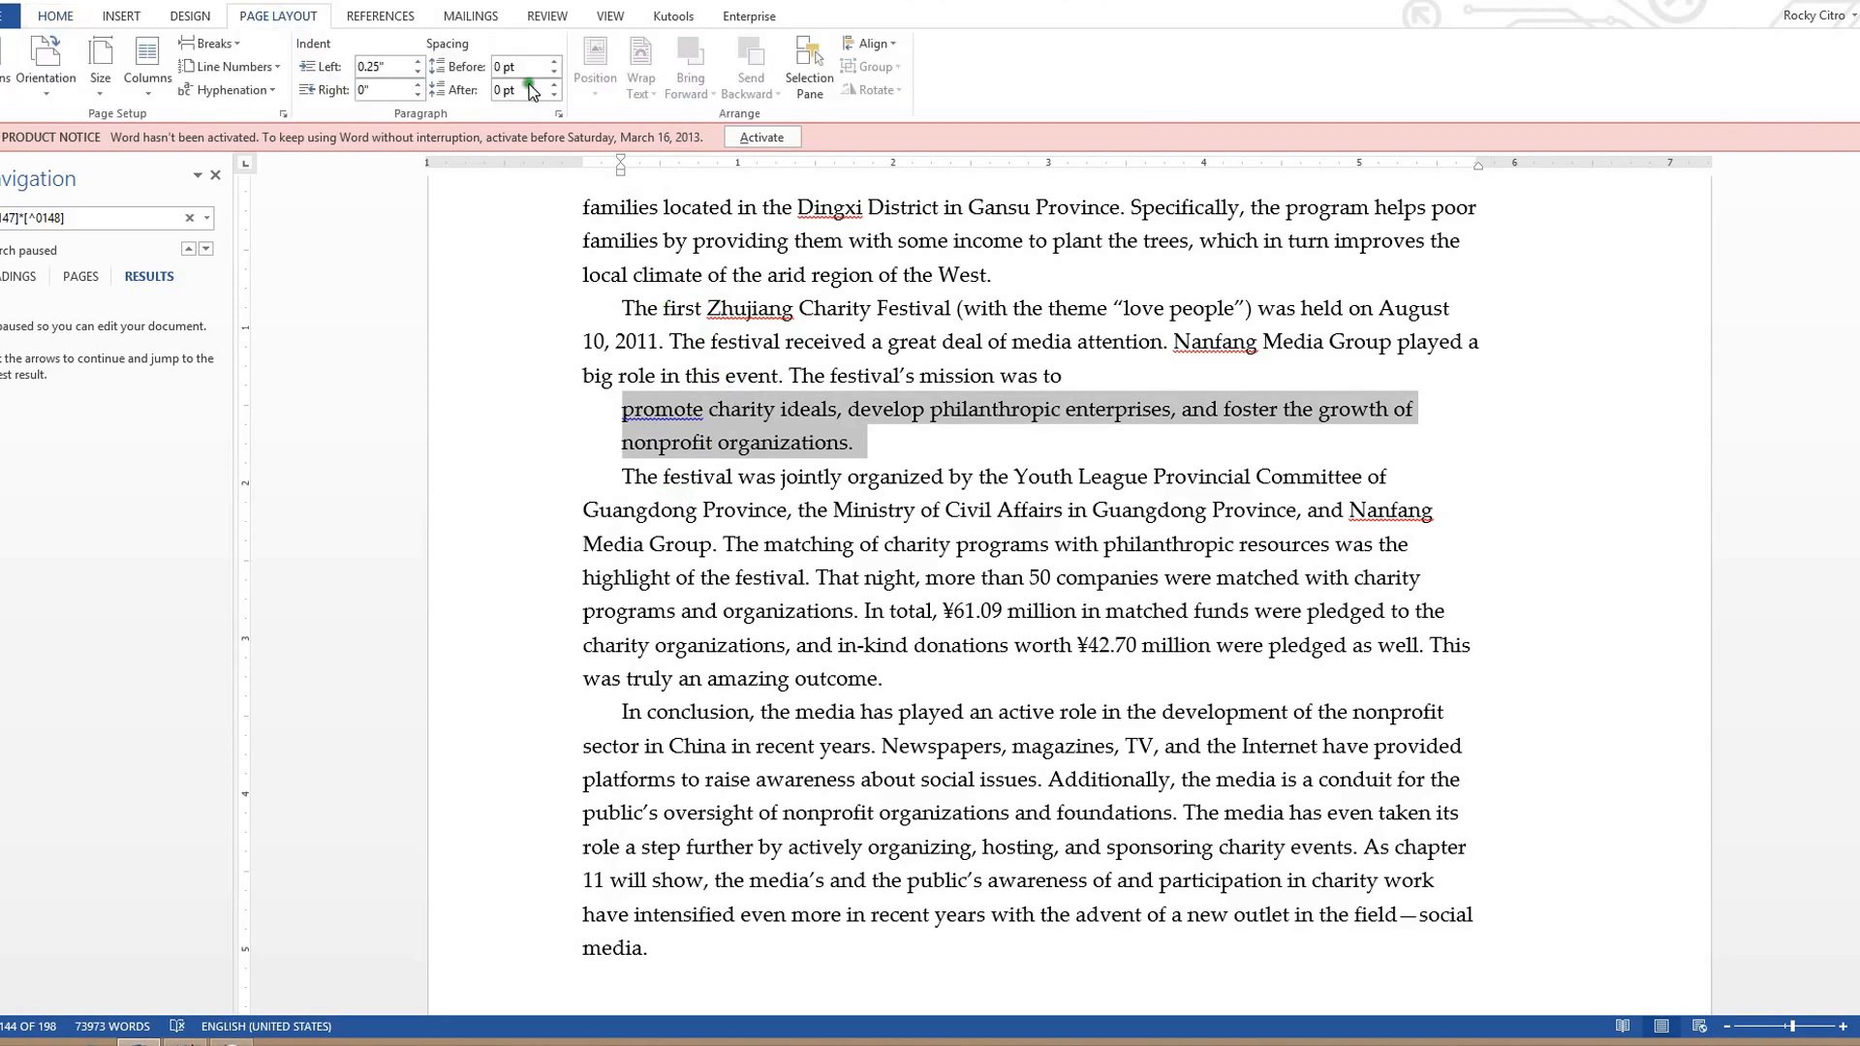
left_click(552, 62)
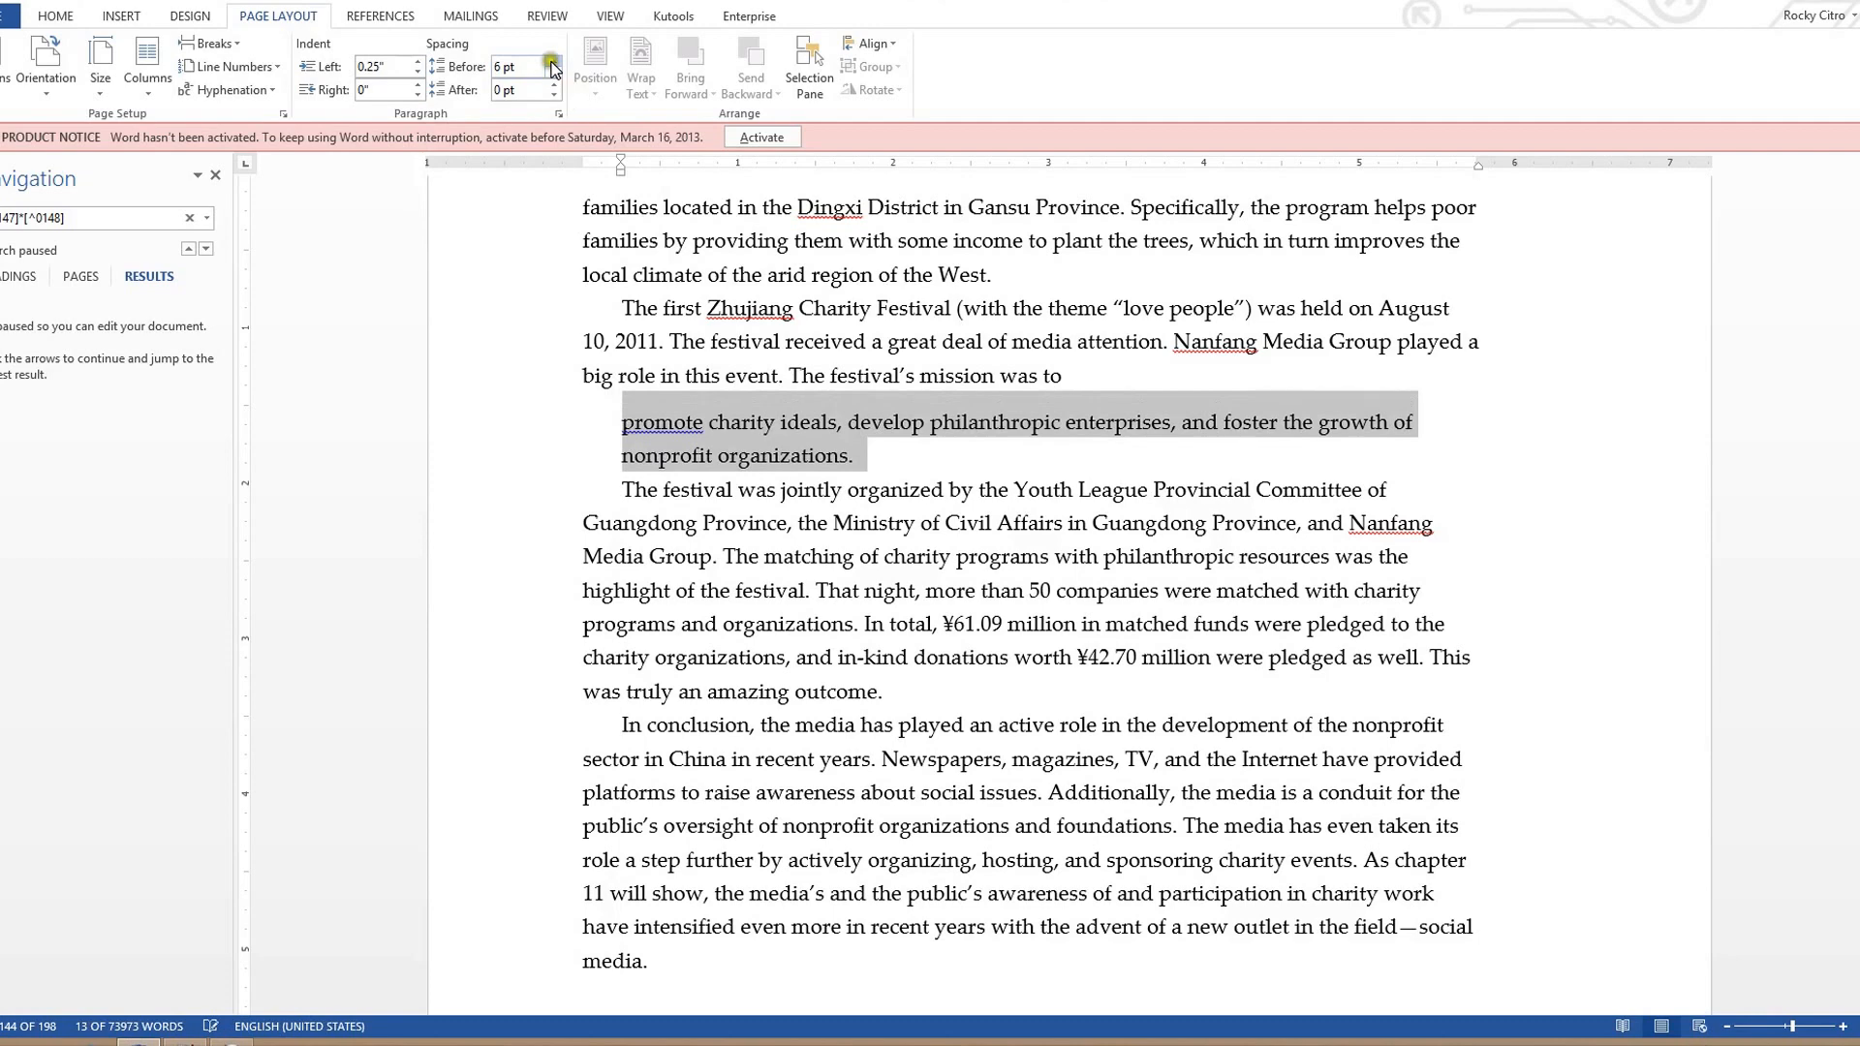
left_click(552, 62)
left_click(553, 85)
left_click(554, 85)
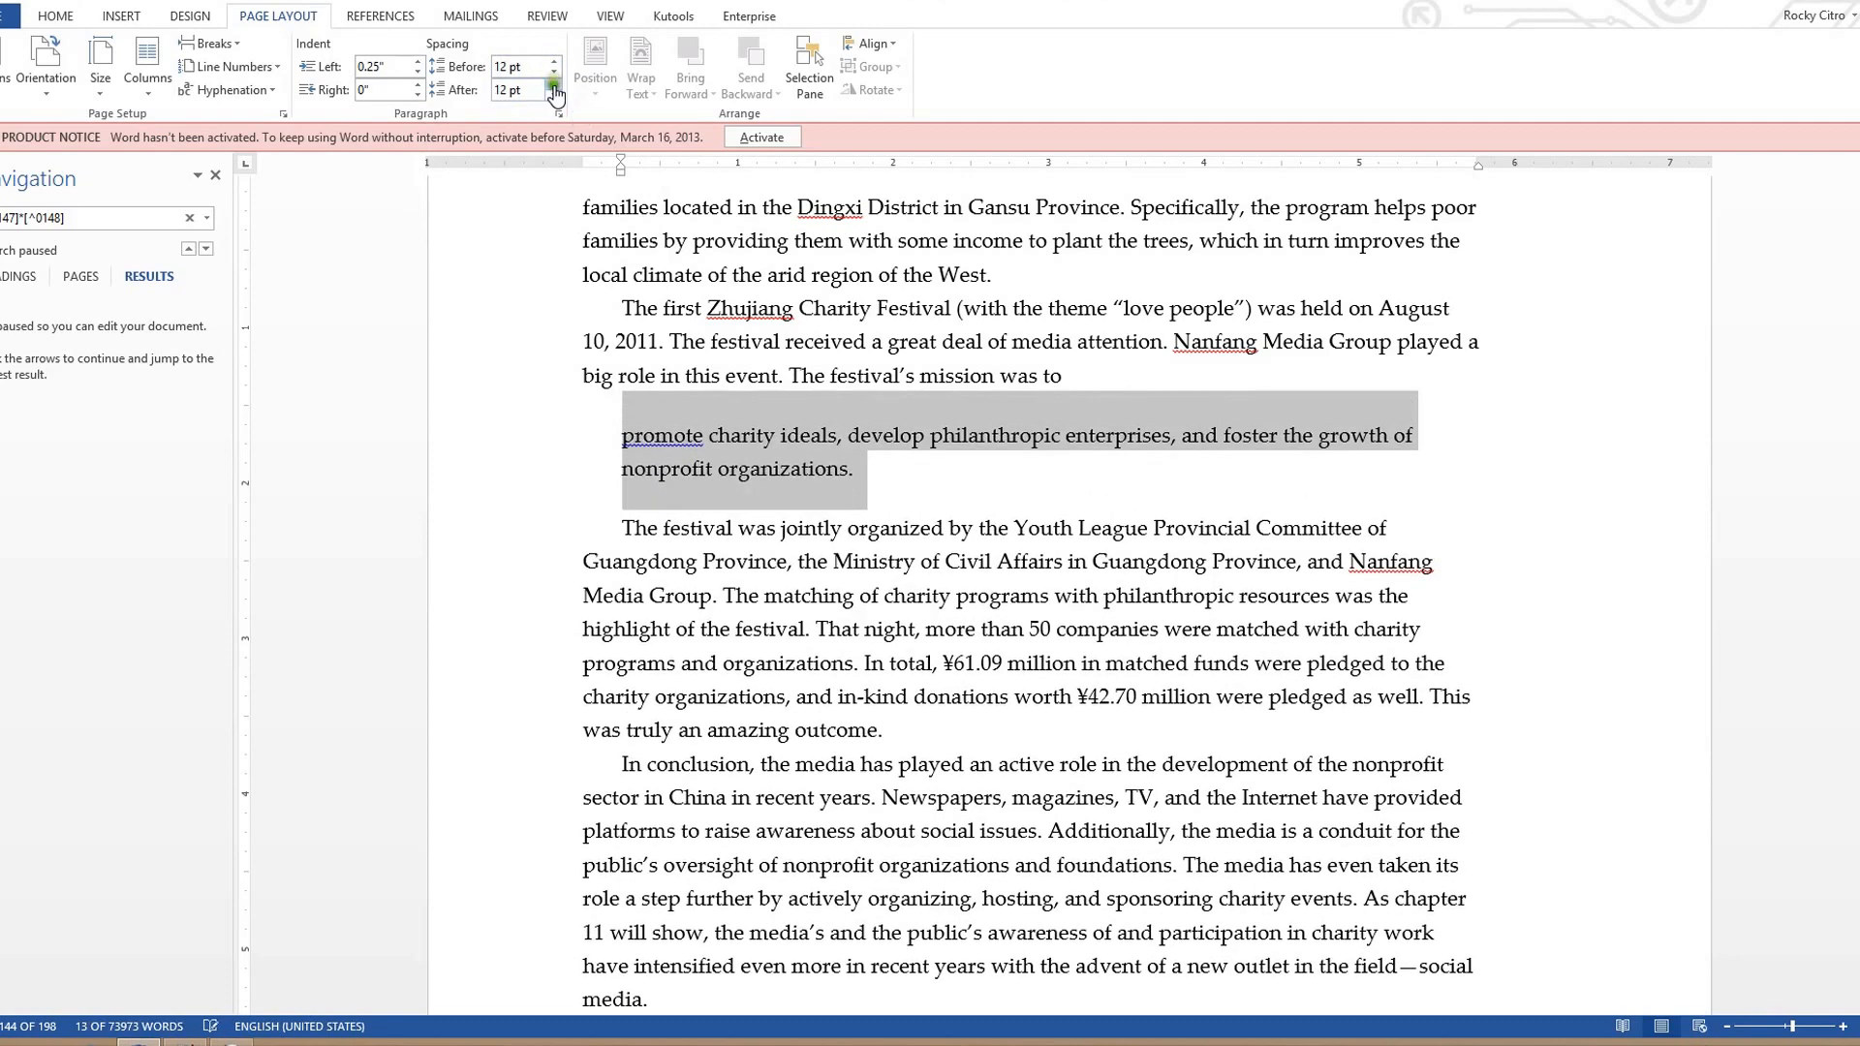
left_click(58, 17)
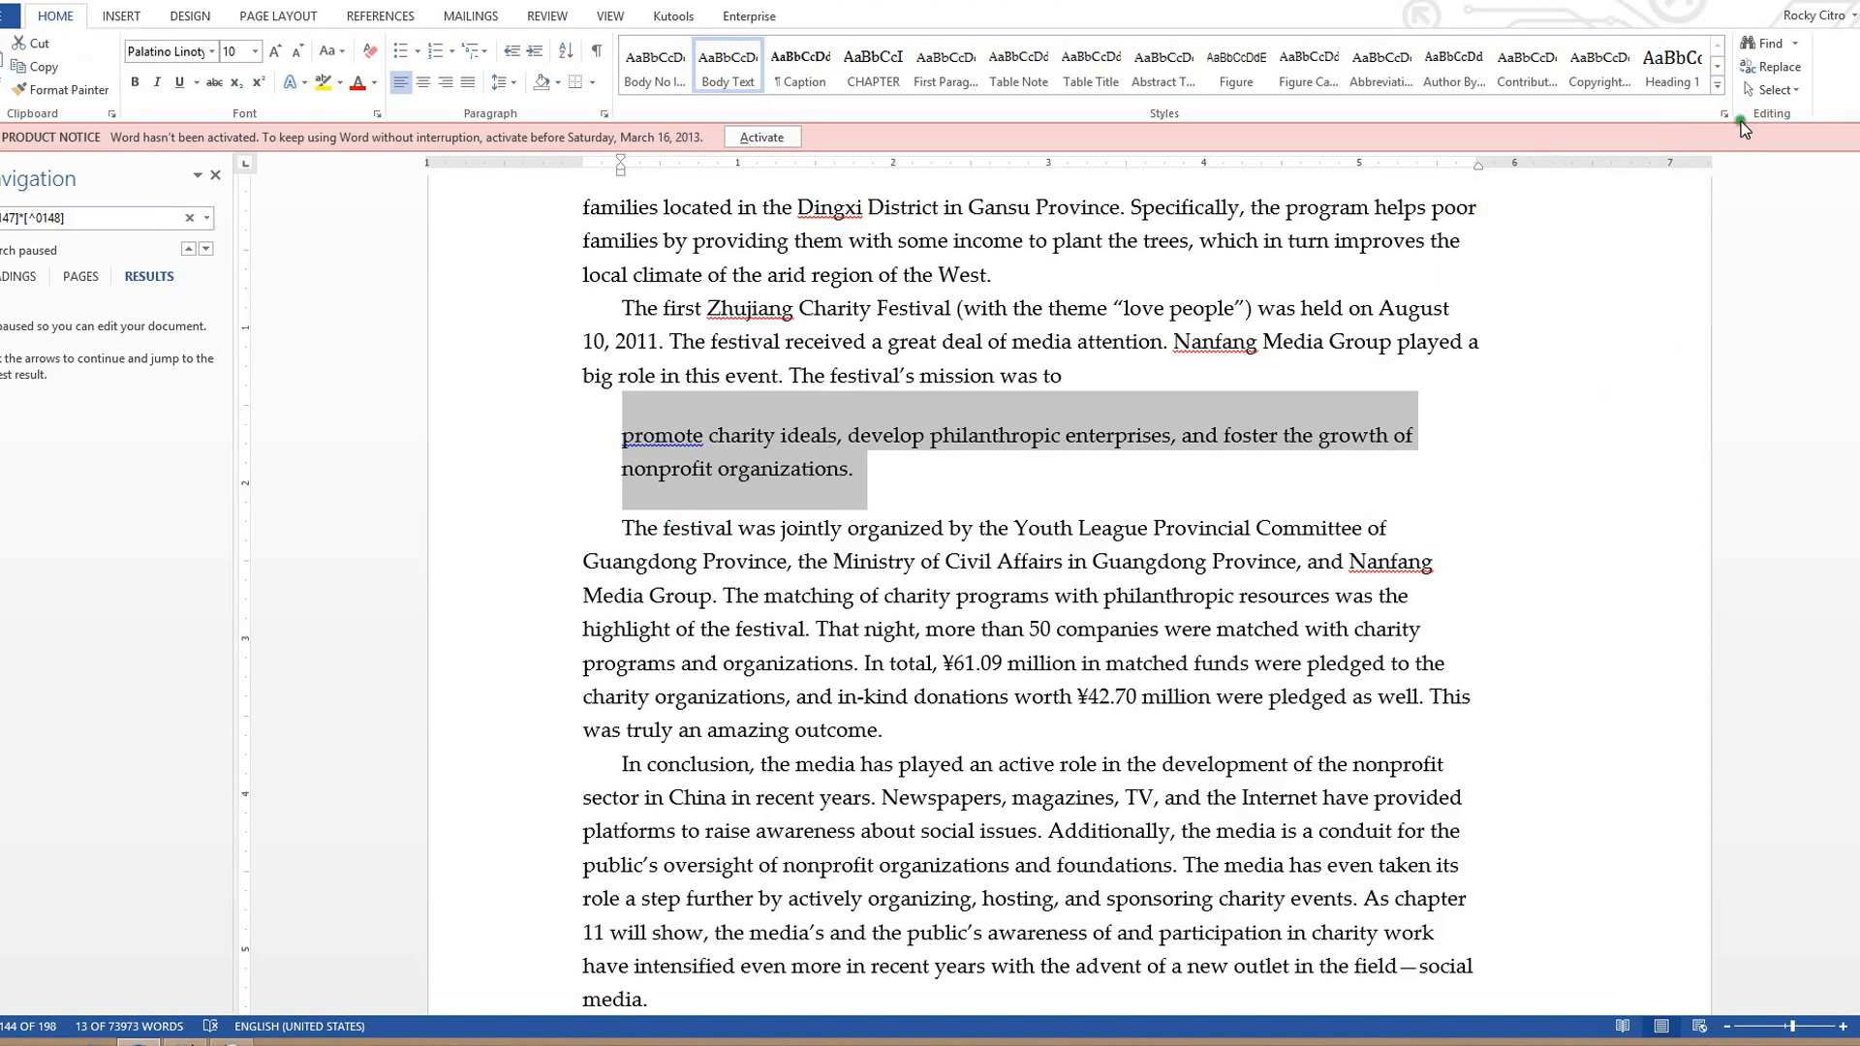
left_click(1718, 89)
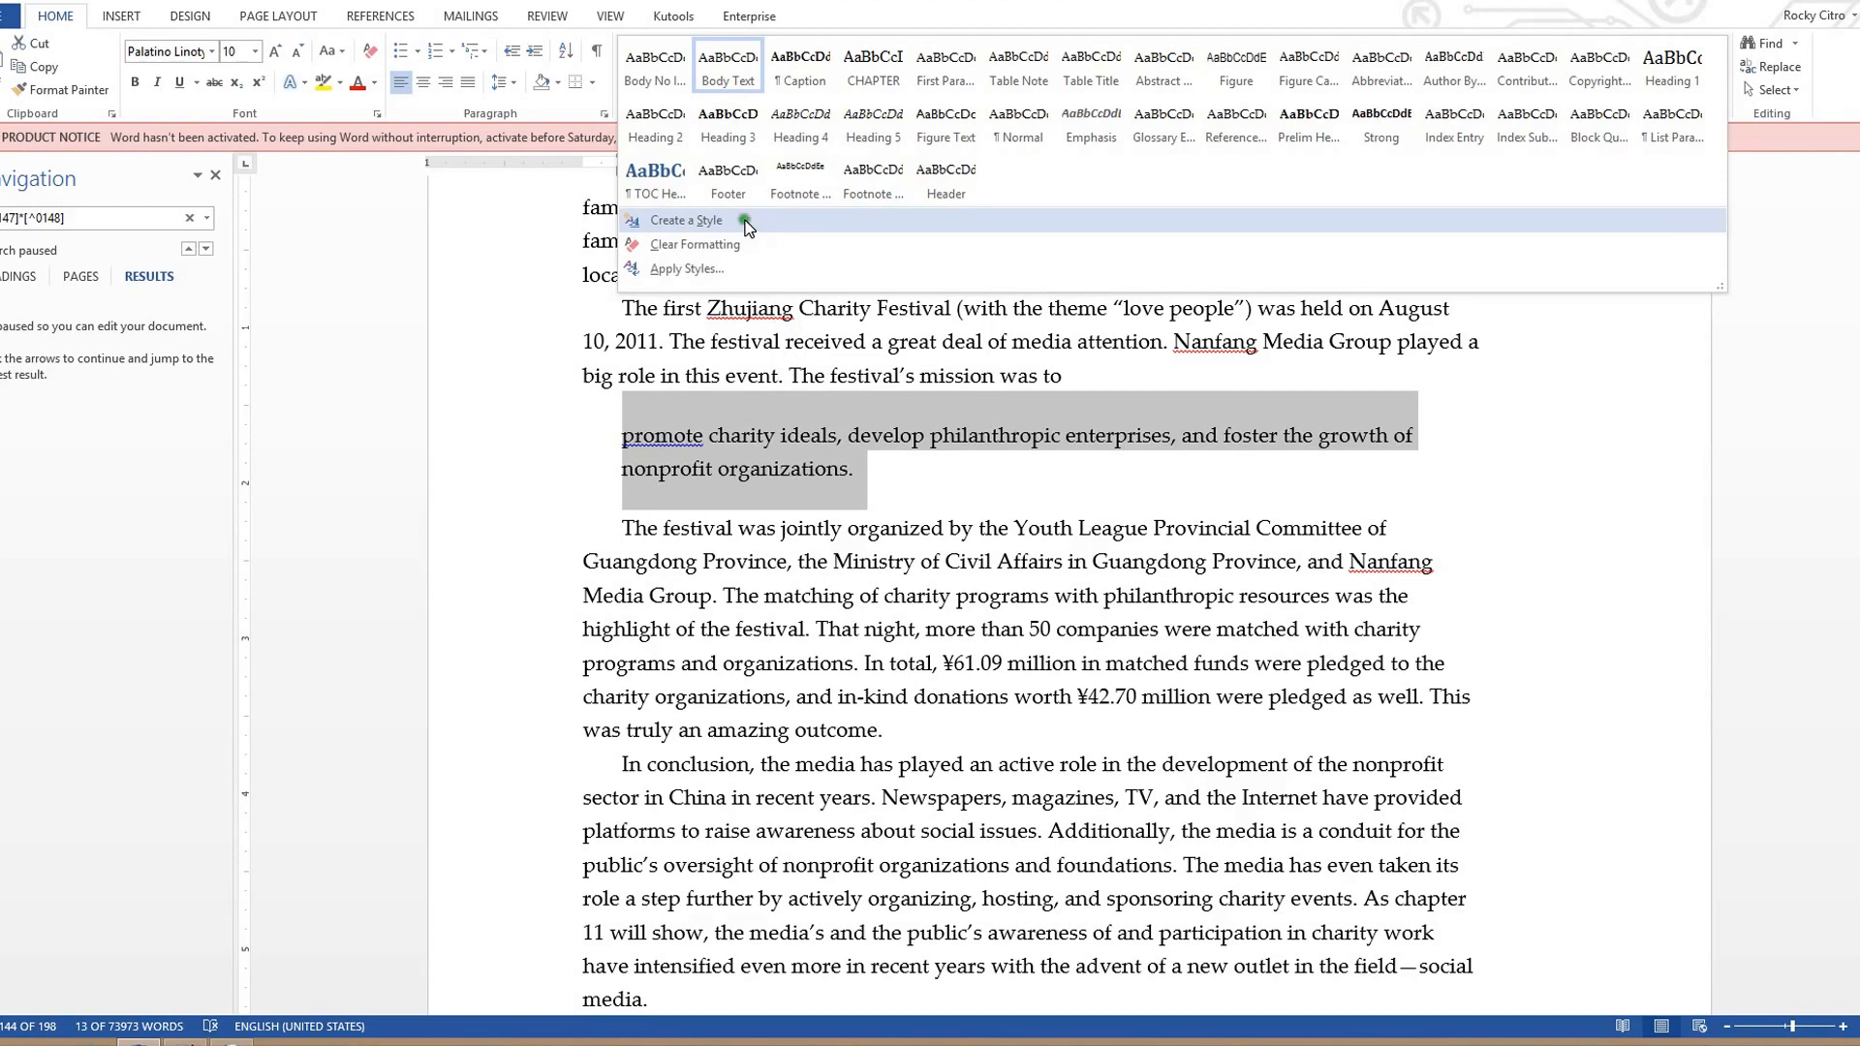
left_click(689, 223)
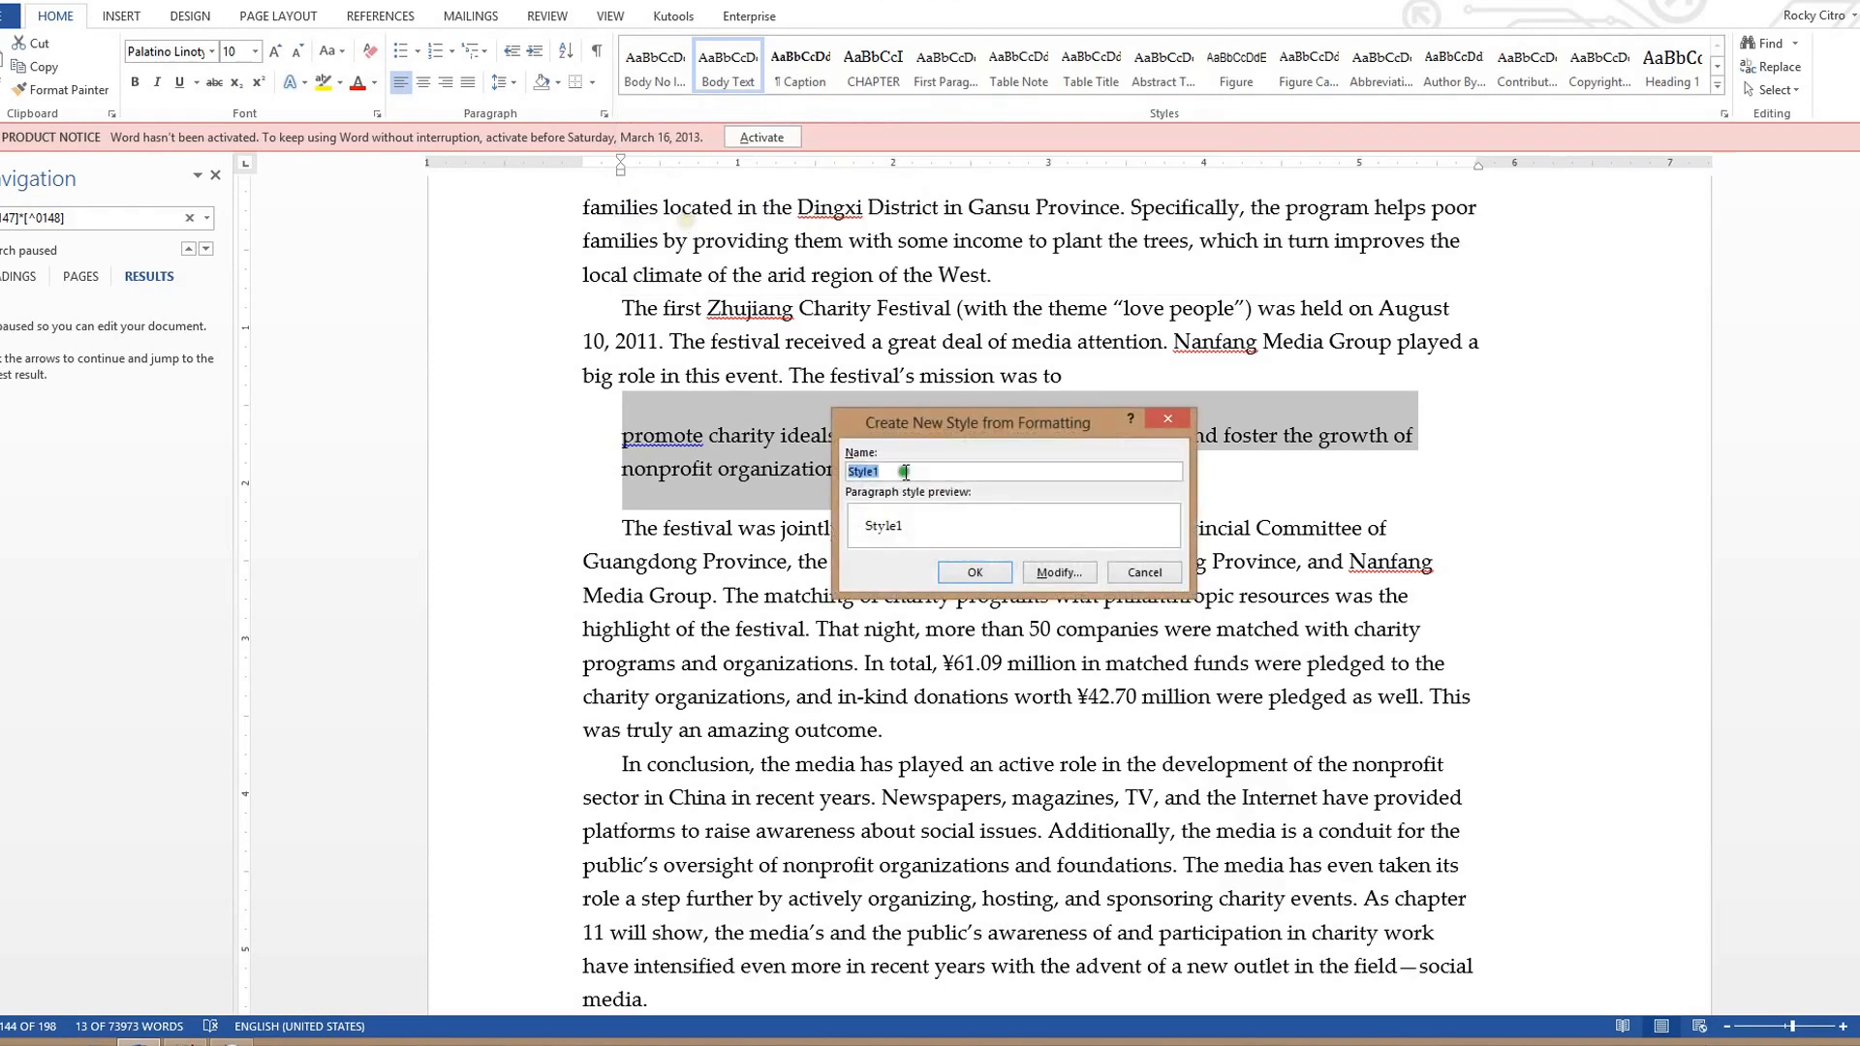
left_click_drag(964, 424, 993, 444)
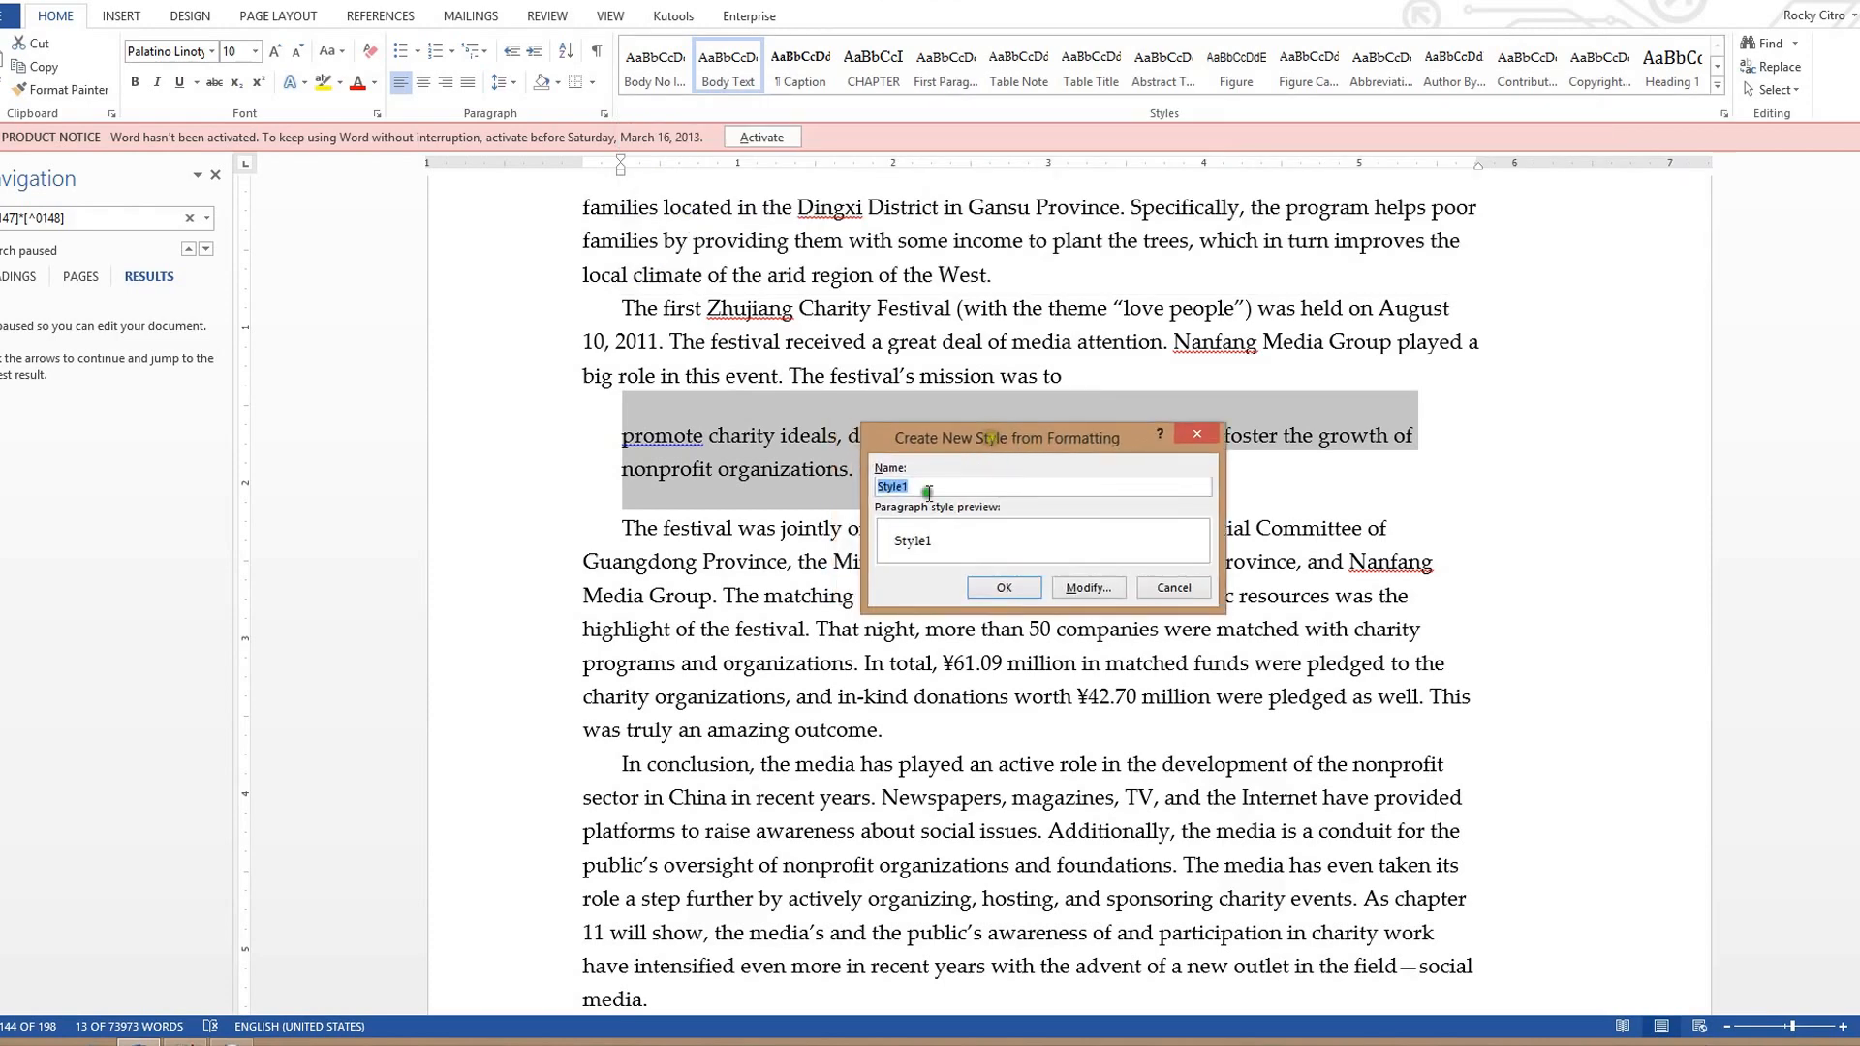
type("Block Quote")
left_click(1173, 588)
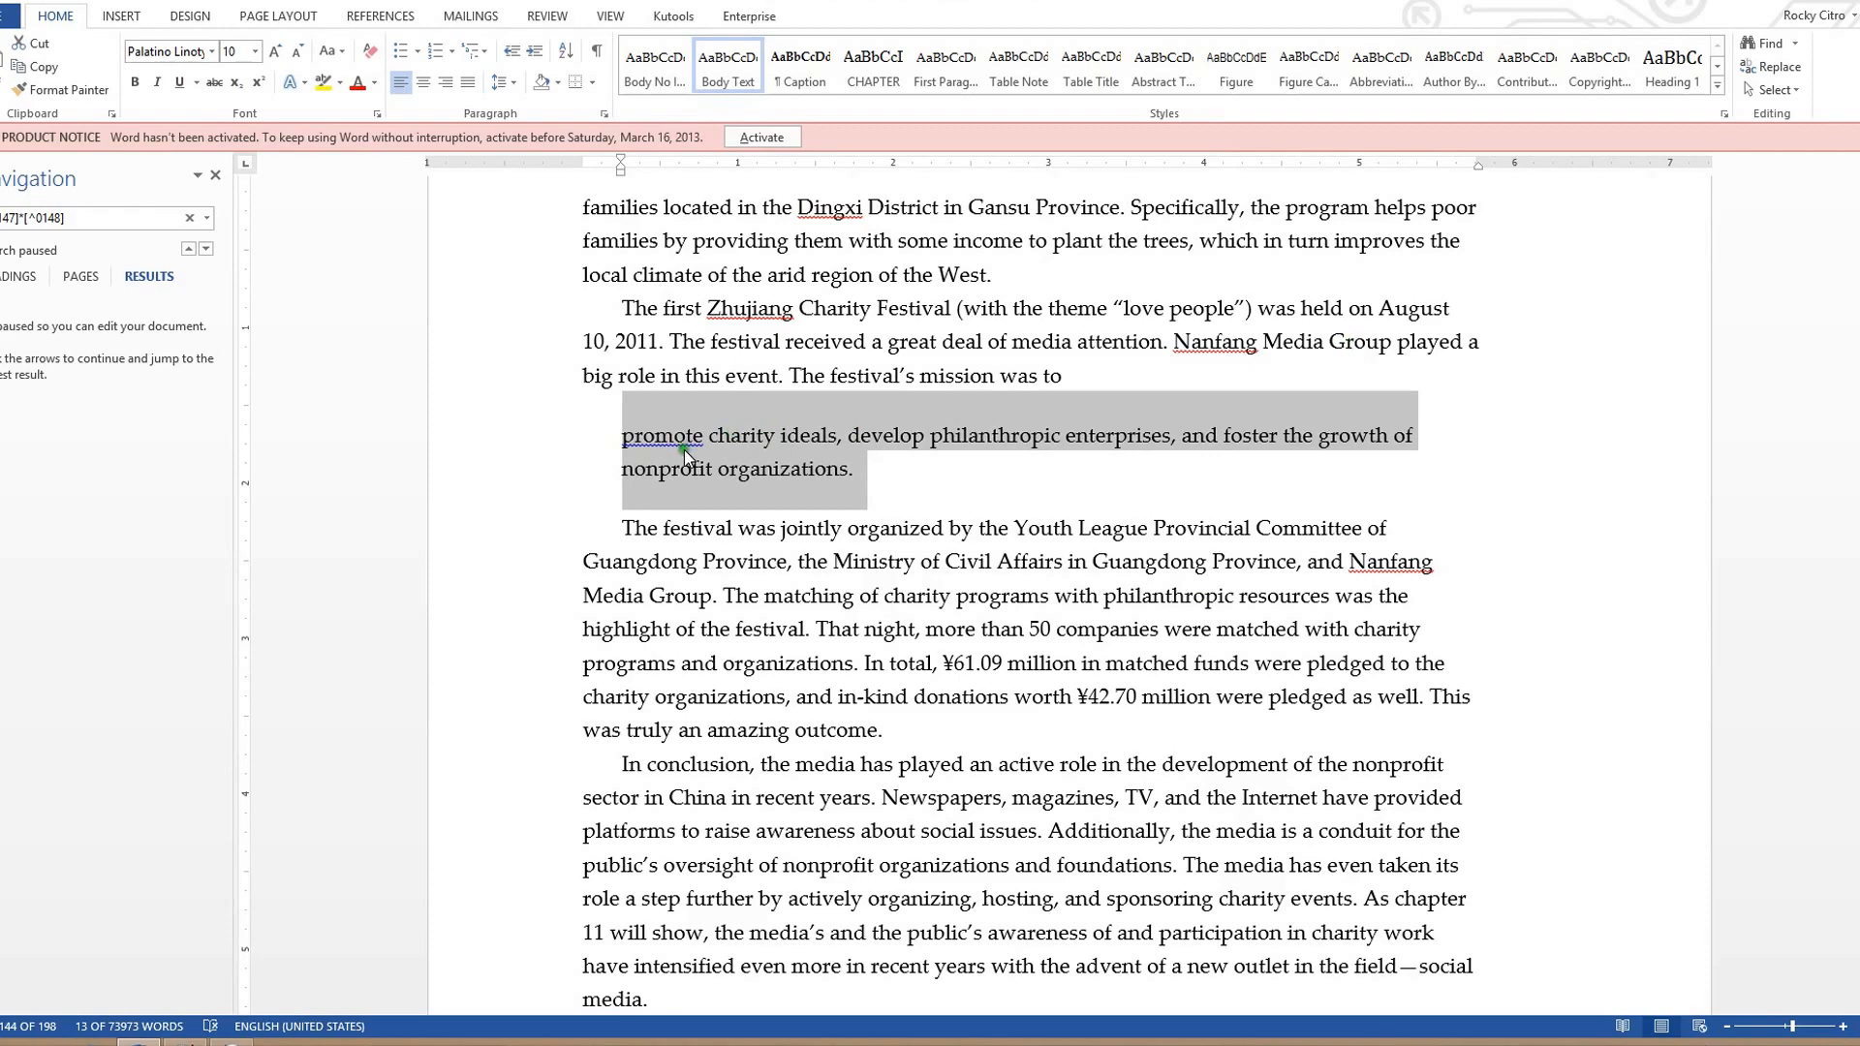
- Undo the quotation's spacing, indent, quote-mark deletions and following paragraph break, keeping only the paragraph break before it
key("ctrl+z")
key("ctrl+z")
key("ctrl+z")
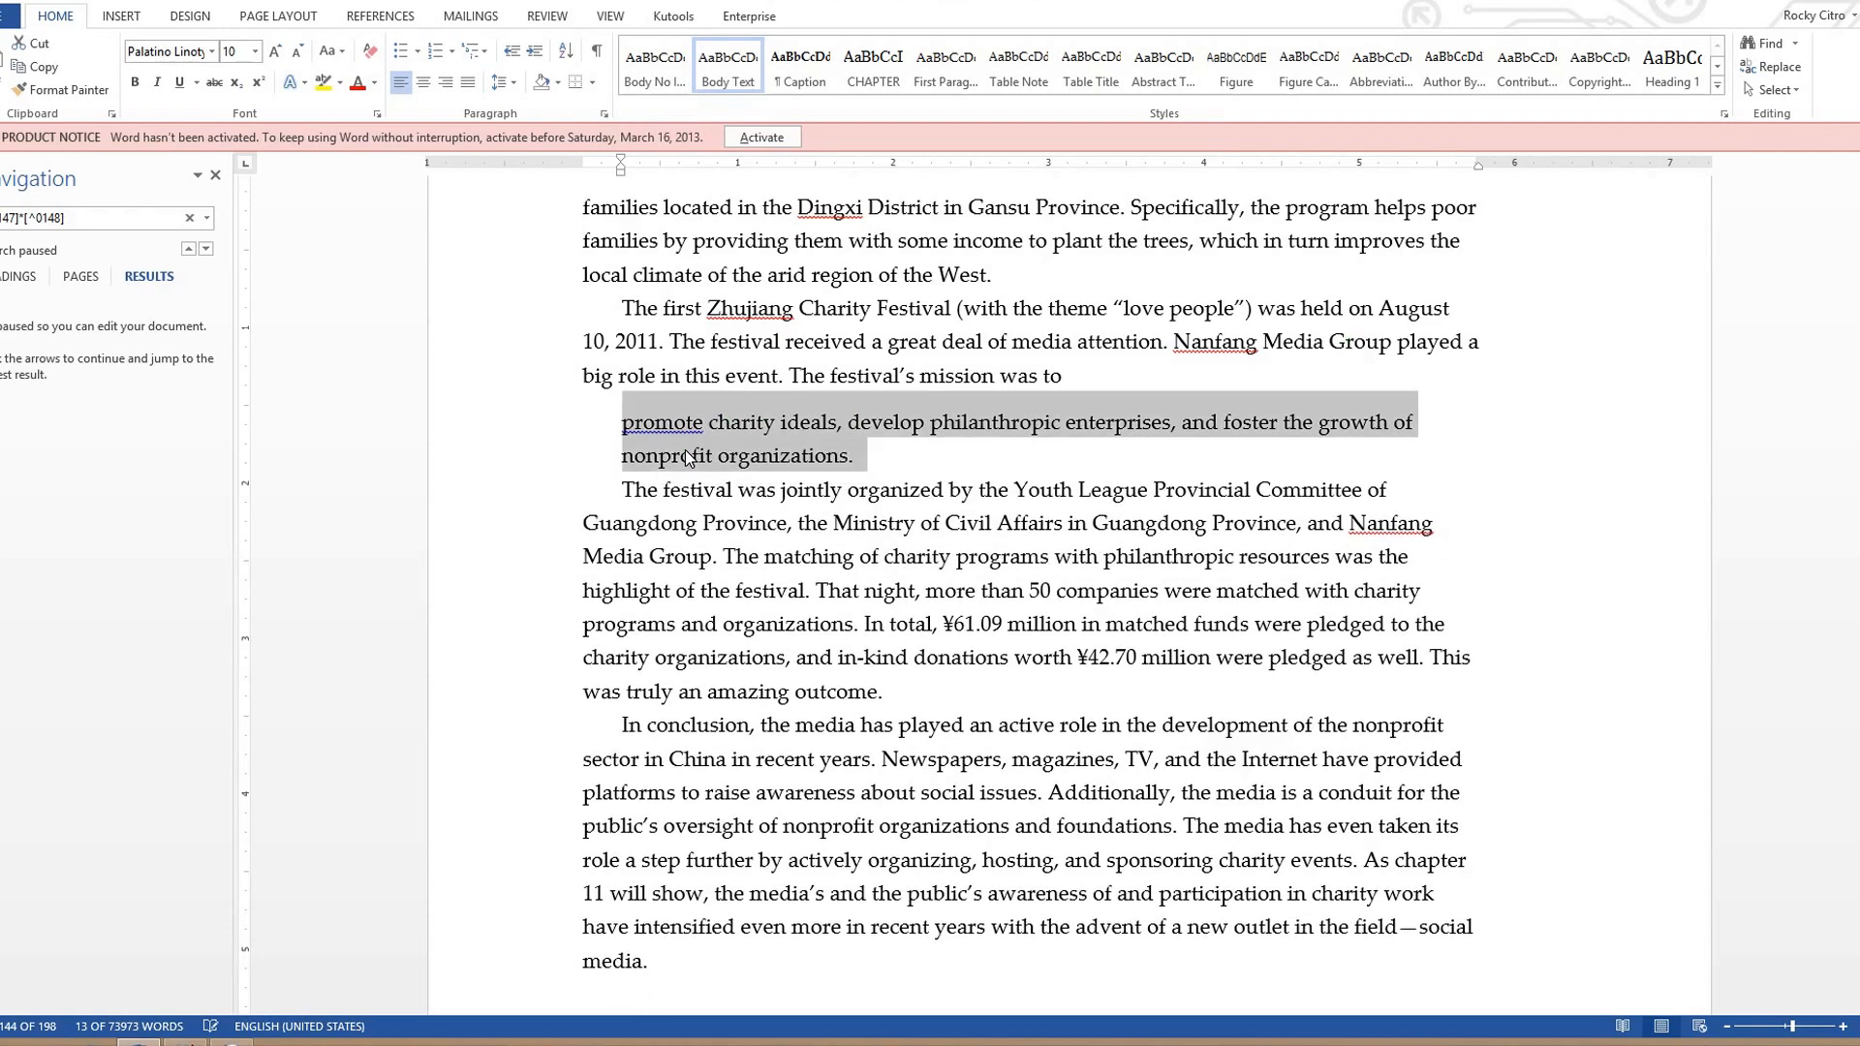
key("ctrl+z")
key("ctrl+z")
key("ctrl+z")
key("ctrl+z")
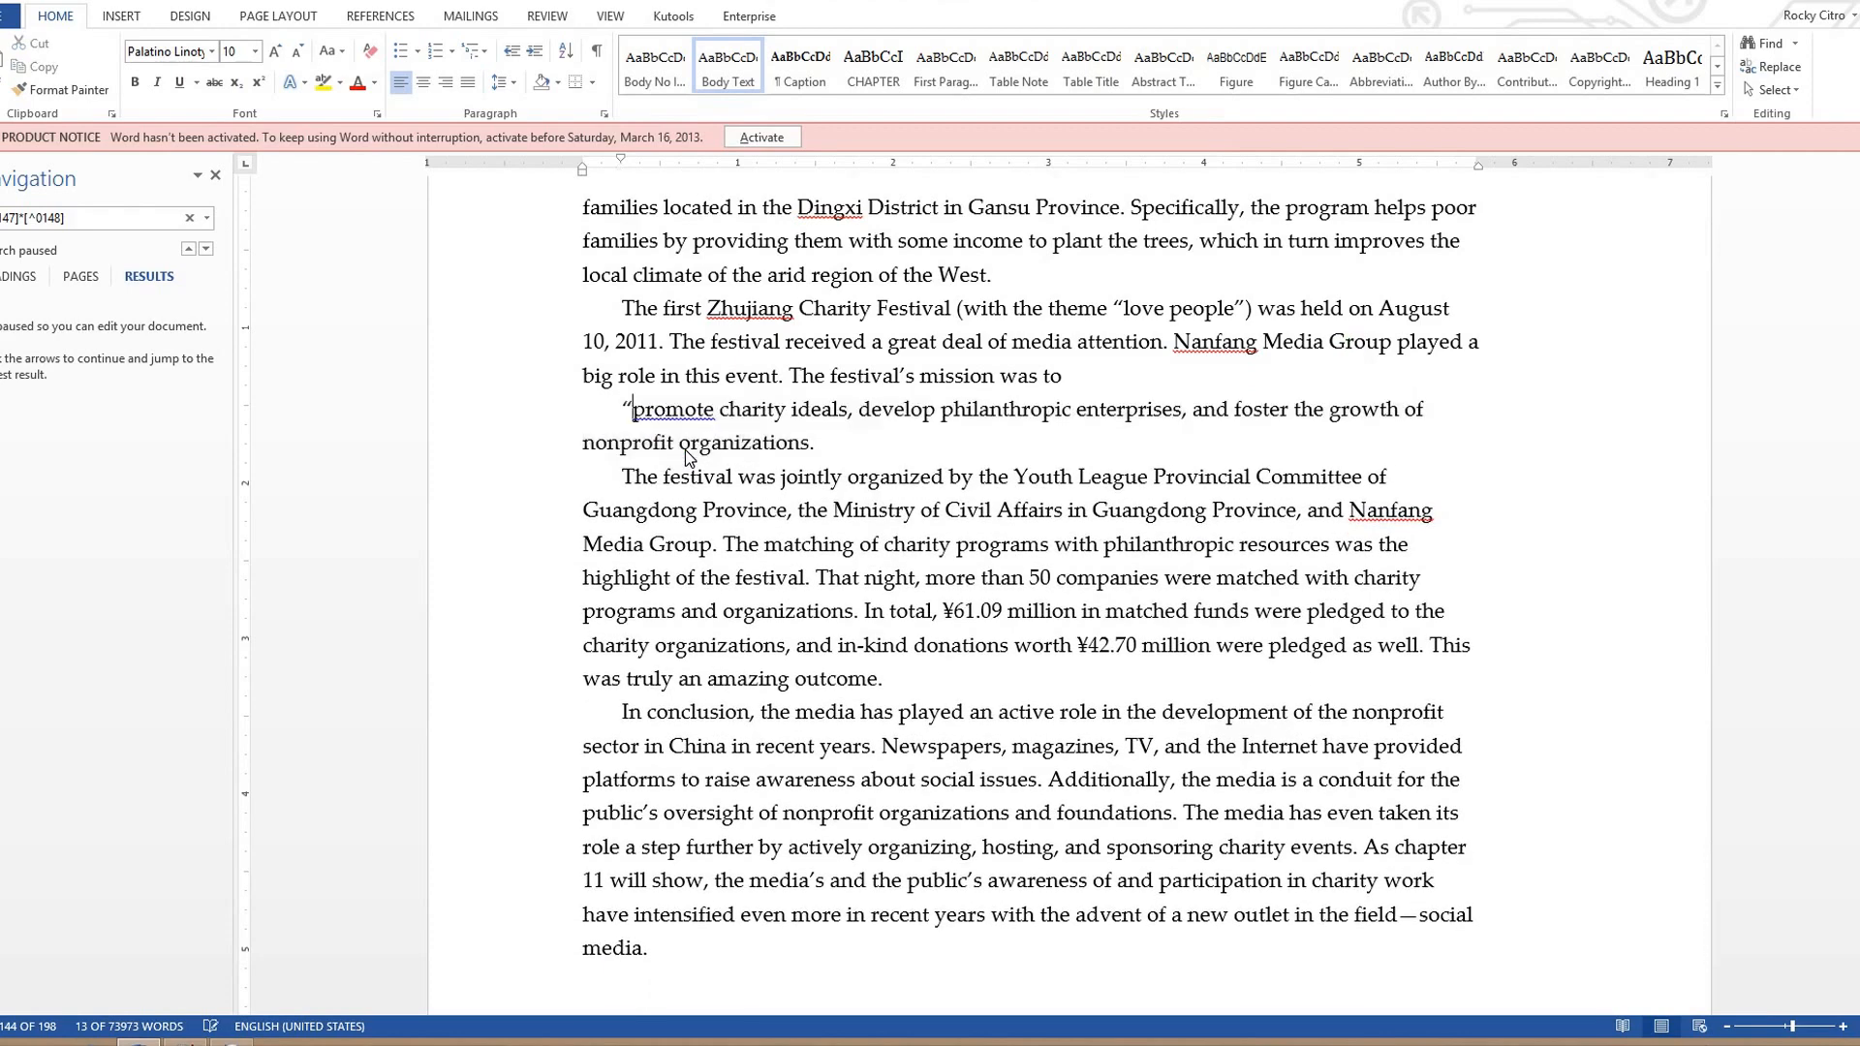
key("ctrl+z")
key("ctrl+z")
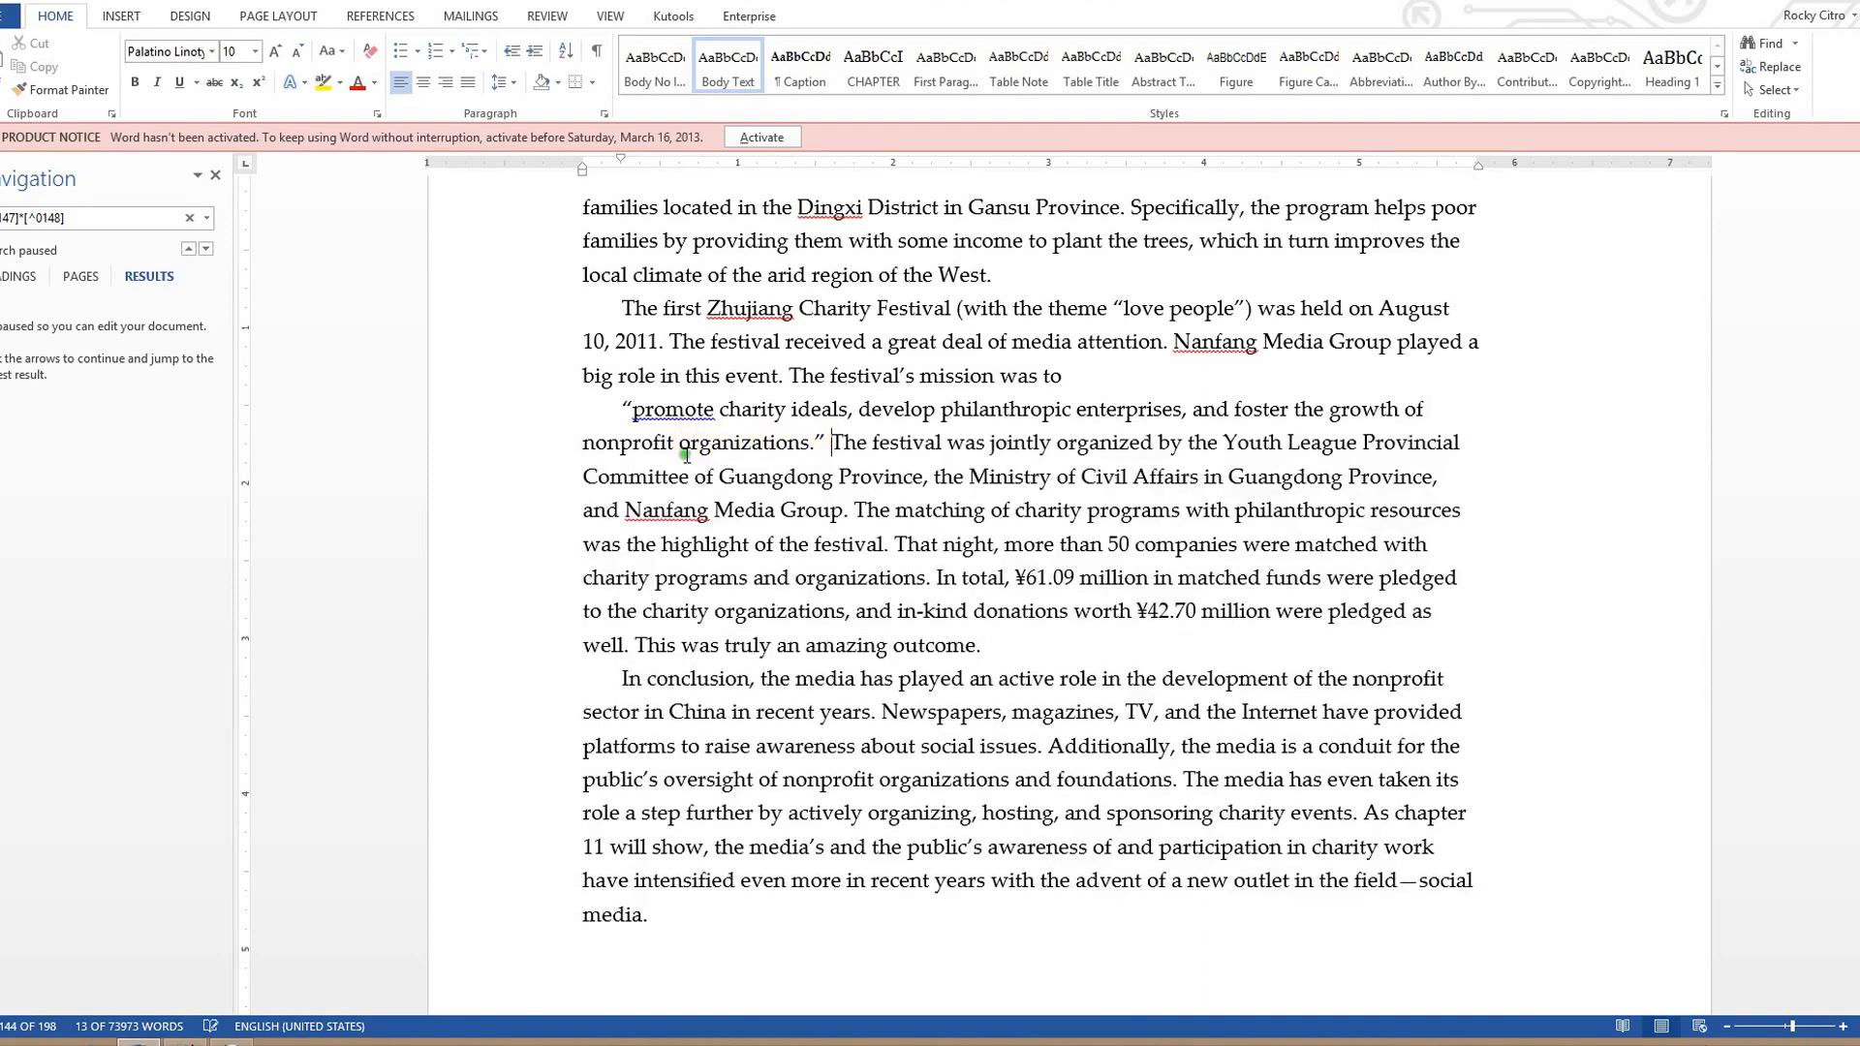
key("ctrl+z")
key("ctrl+y")
- Delete the opening and closing quote marks around the "promote charity ideals" quotation and start the text following it as a new paragraph
key("Delete")
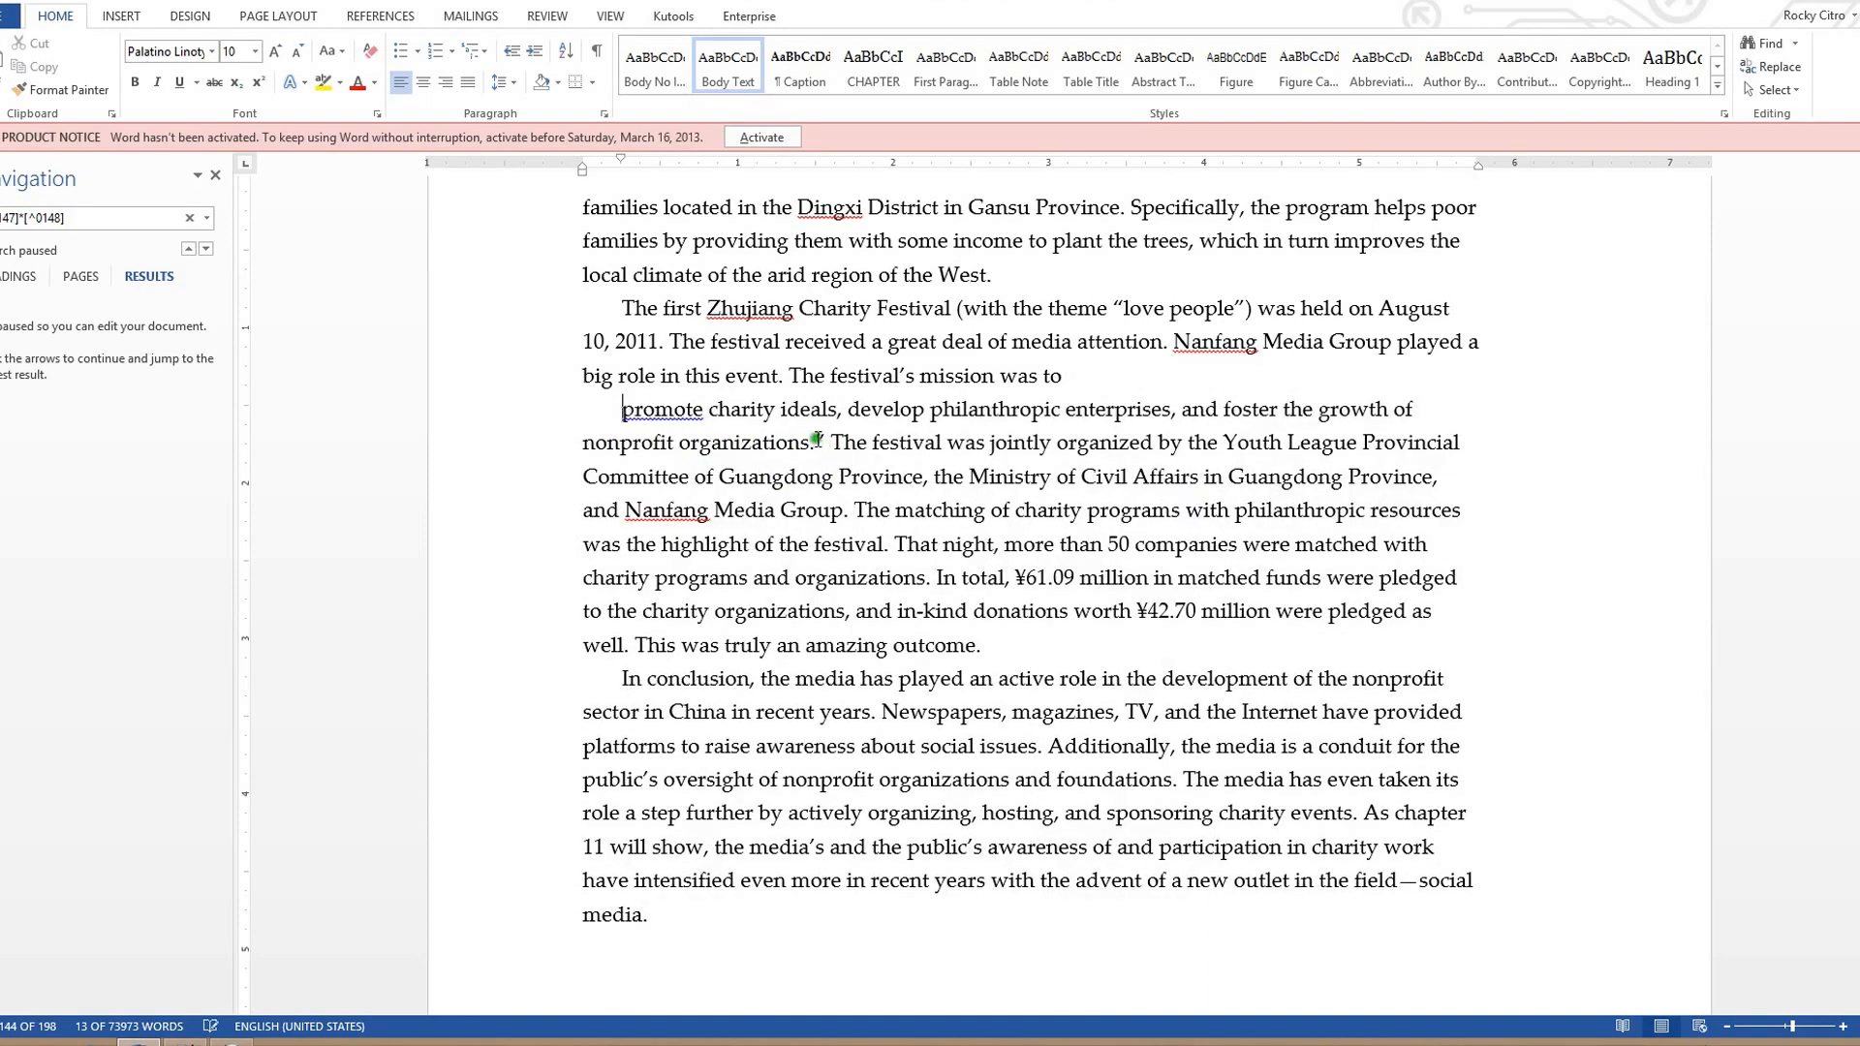
left_click(824, 441)
key("BackSpace")
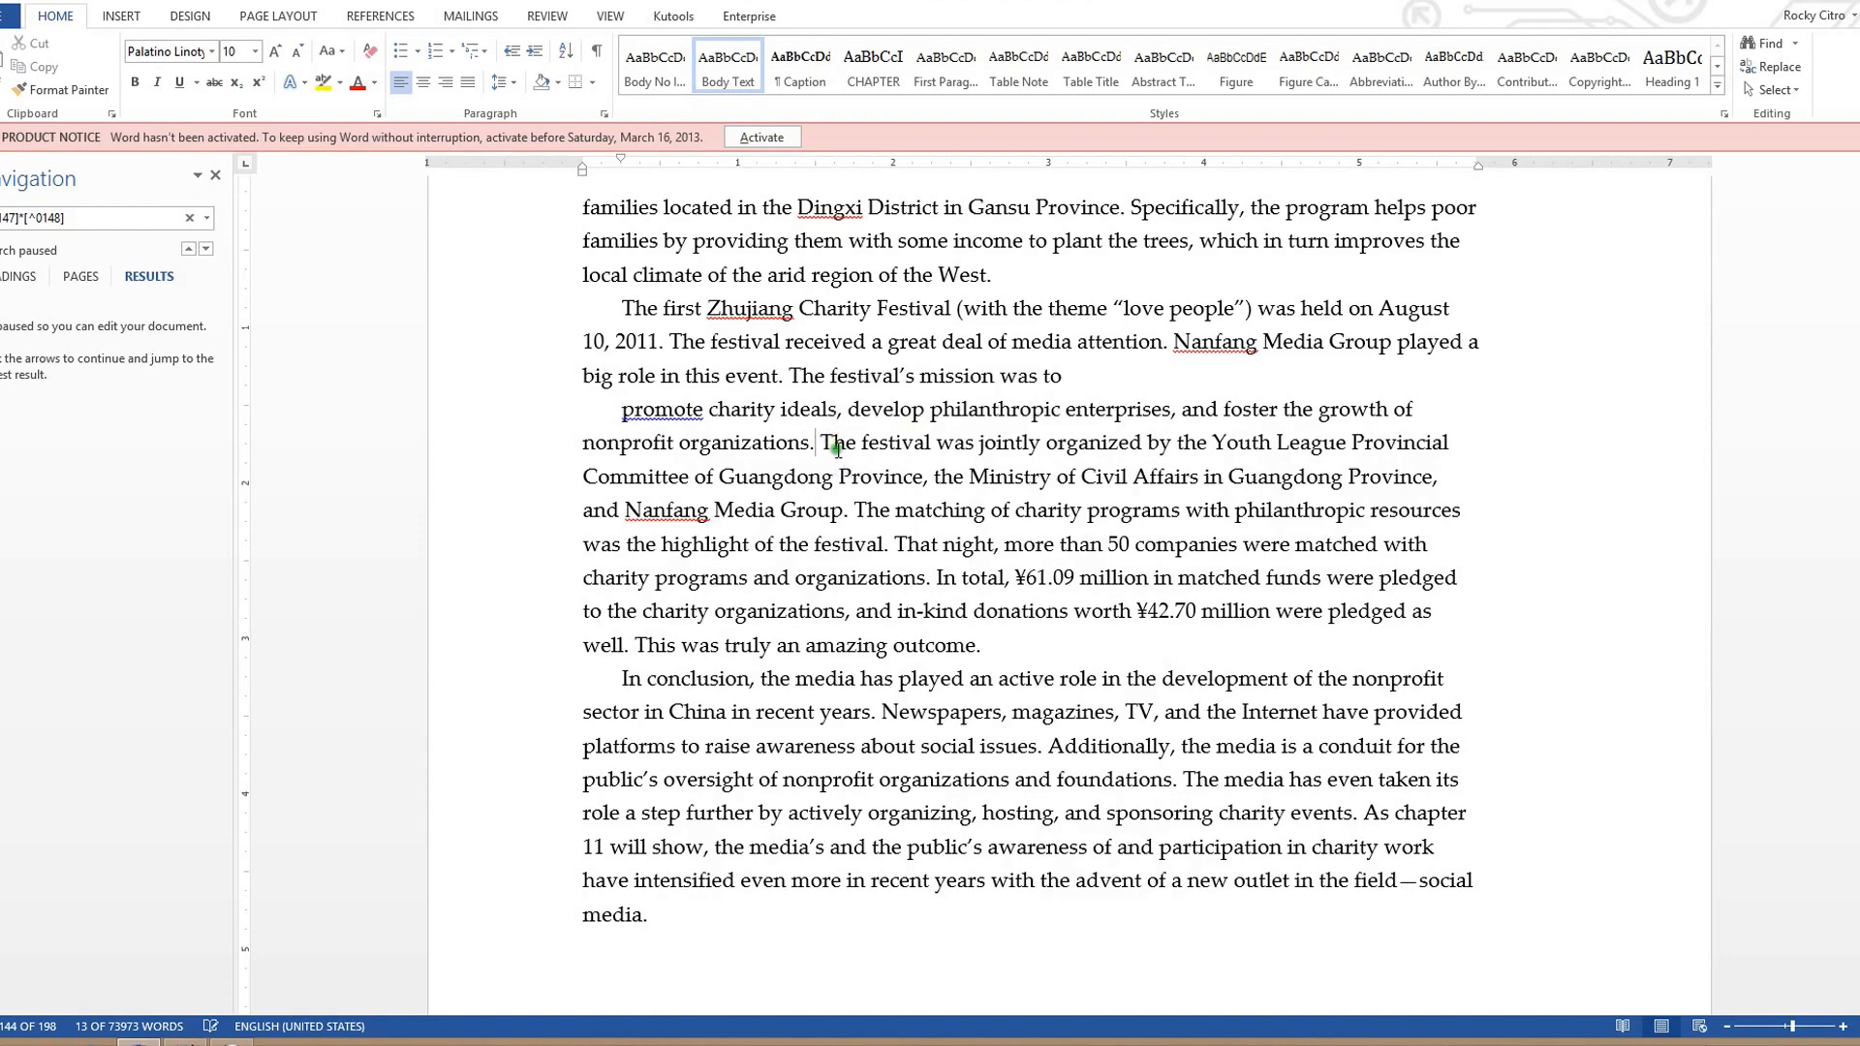
key("Return")
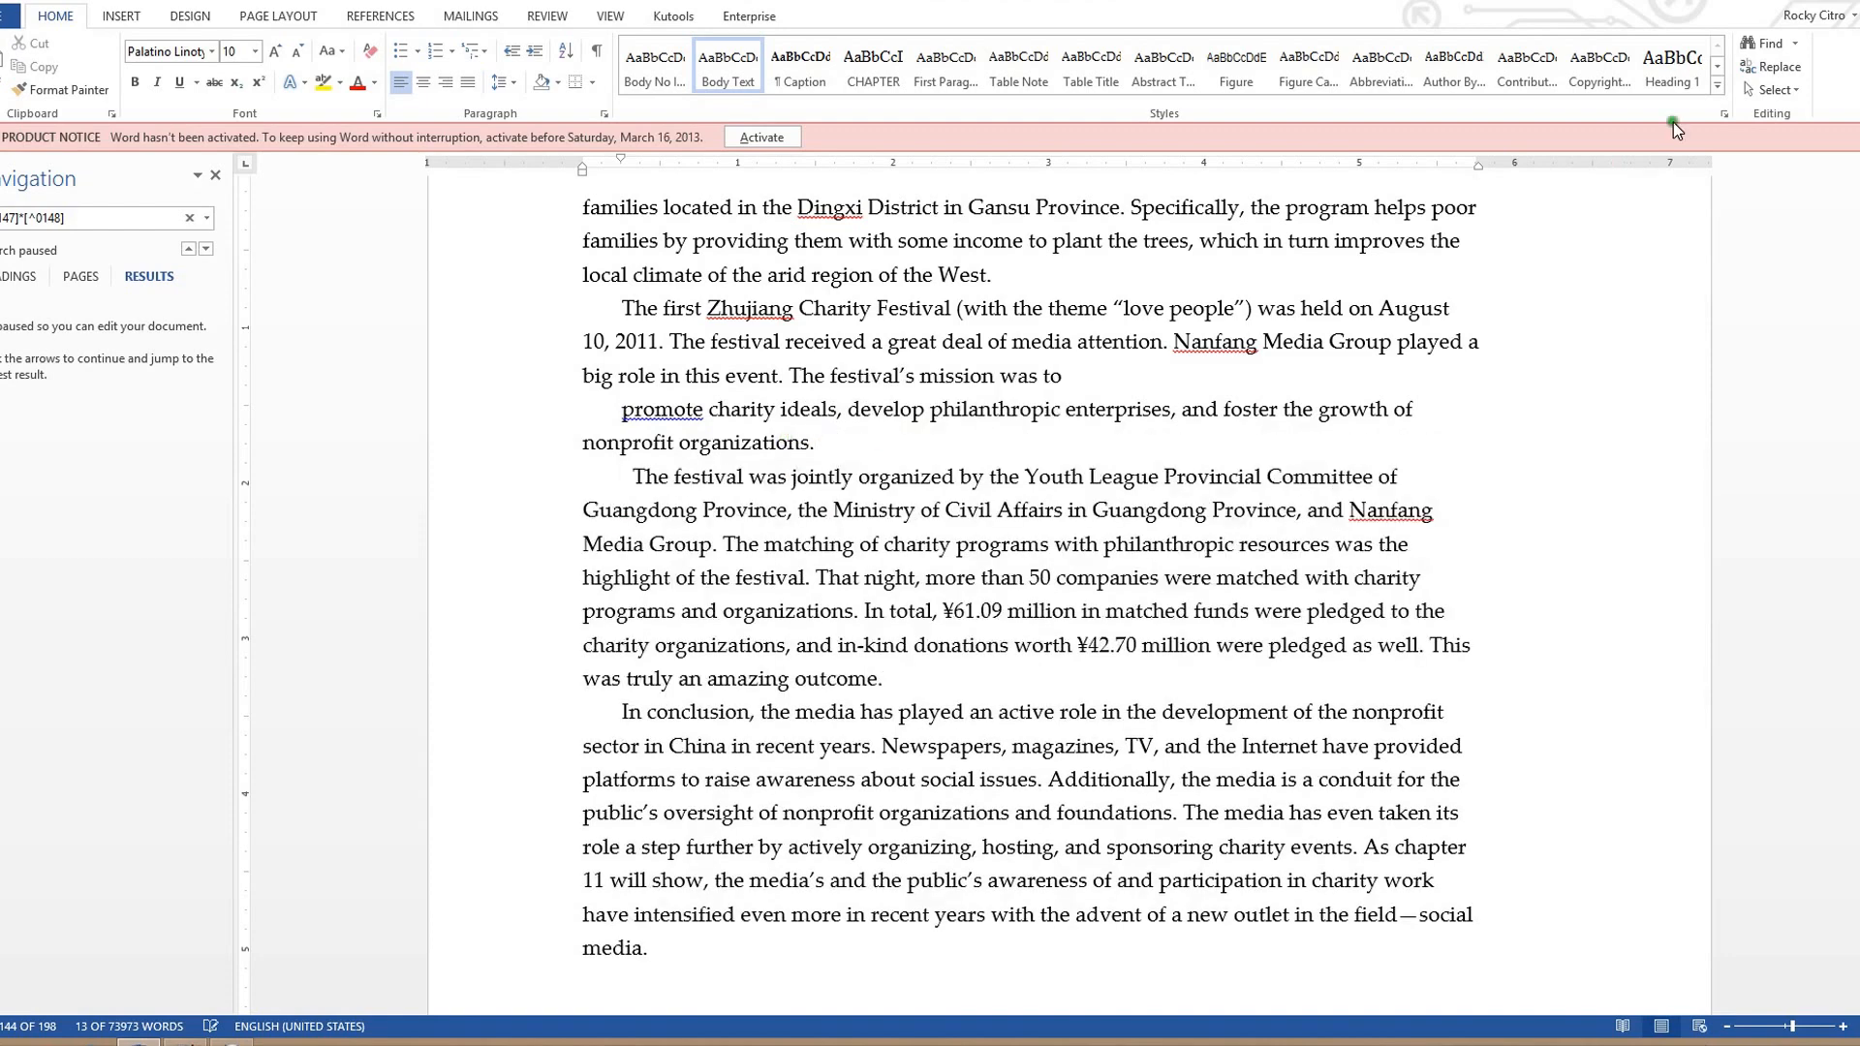
- Apply the existing Block Quote style to the "promote charity ideals" paragraph
left_click(1717, 86)
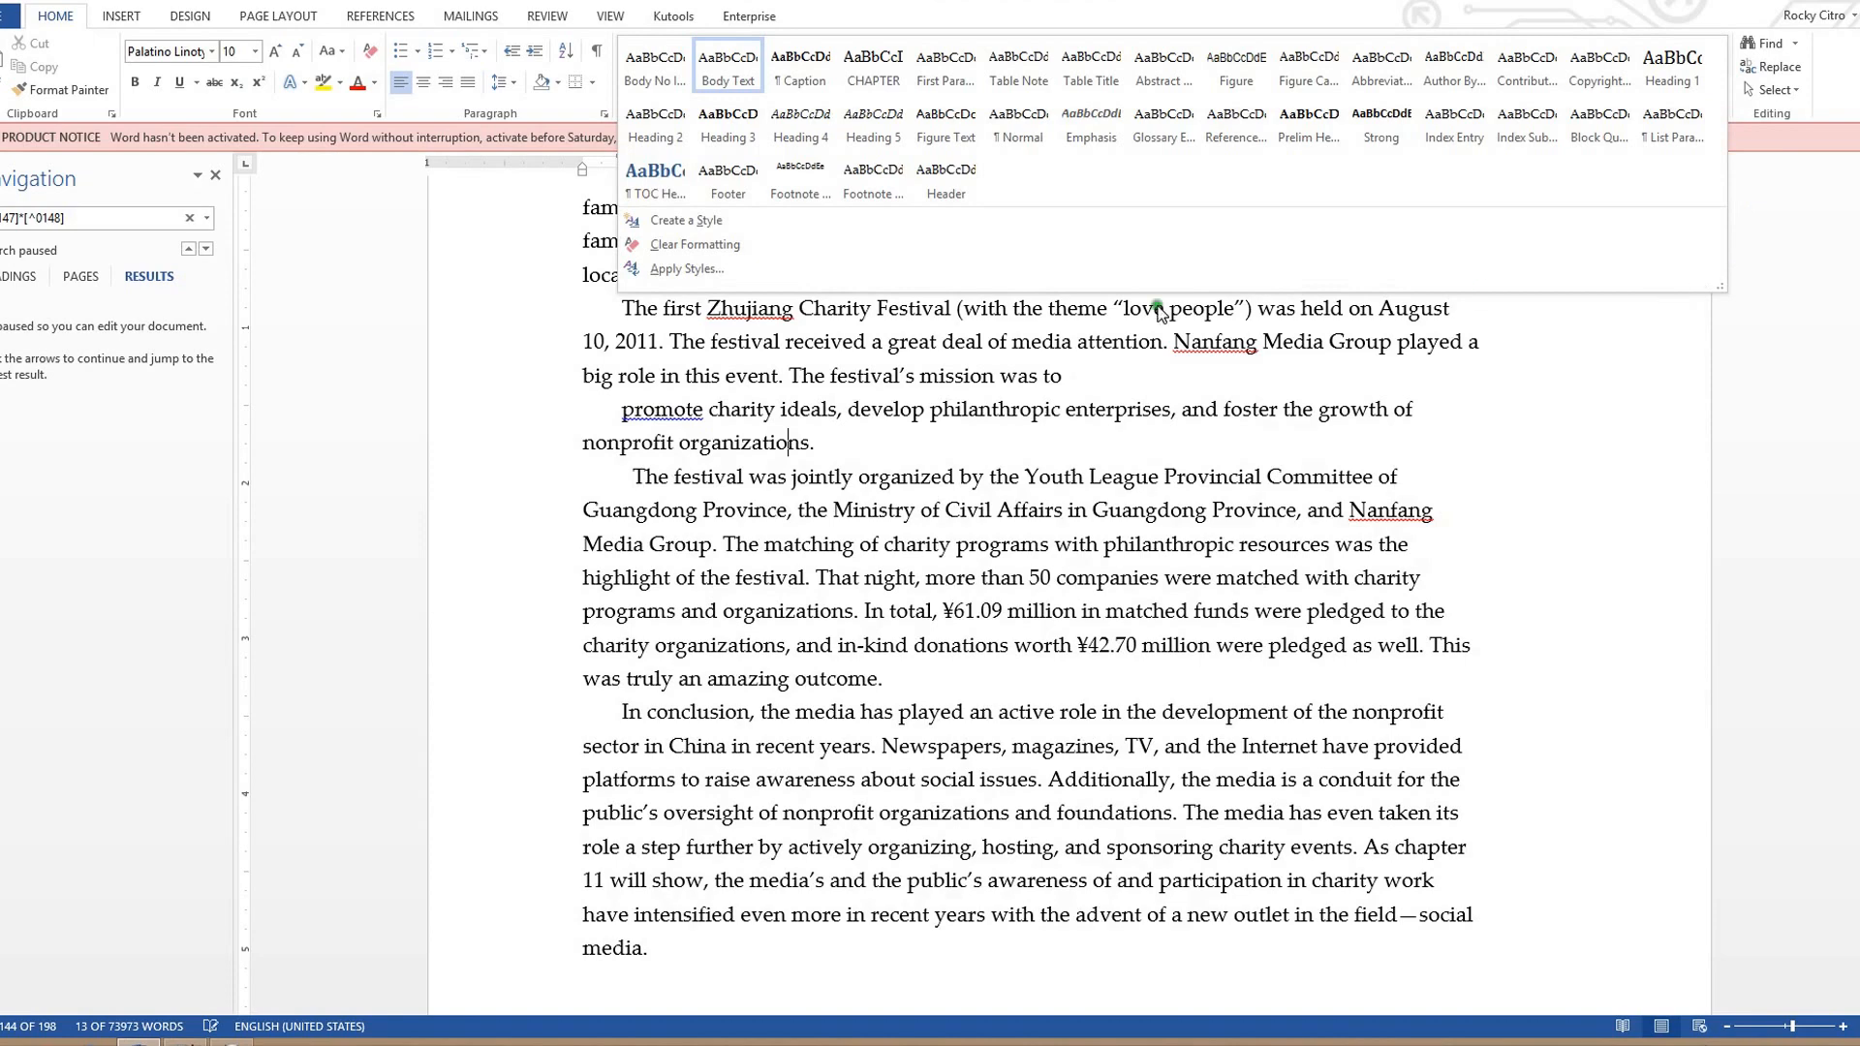
left_click(1590, 137)
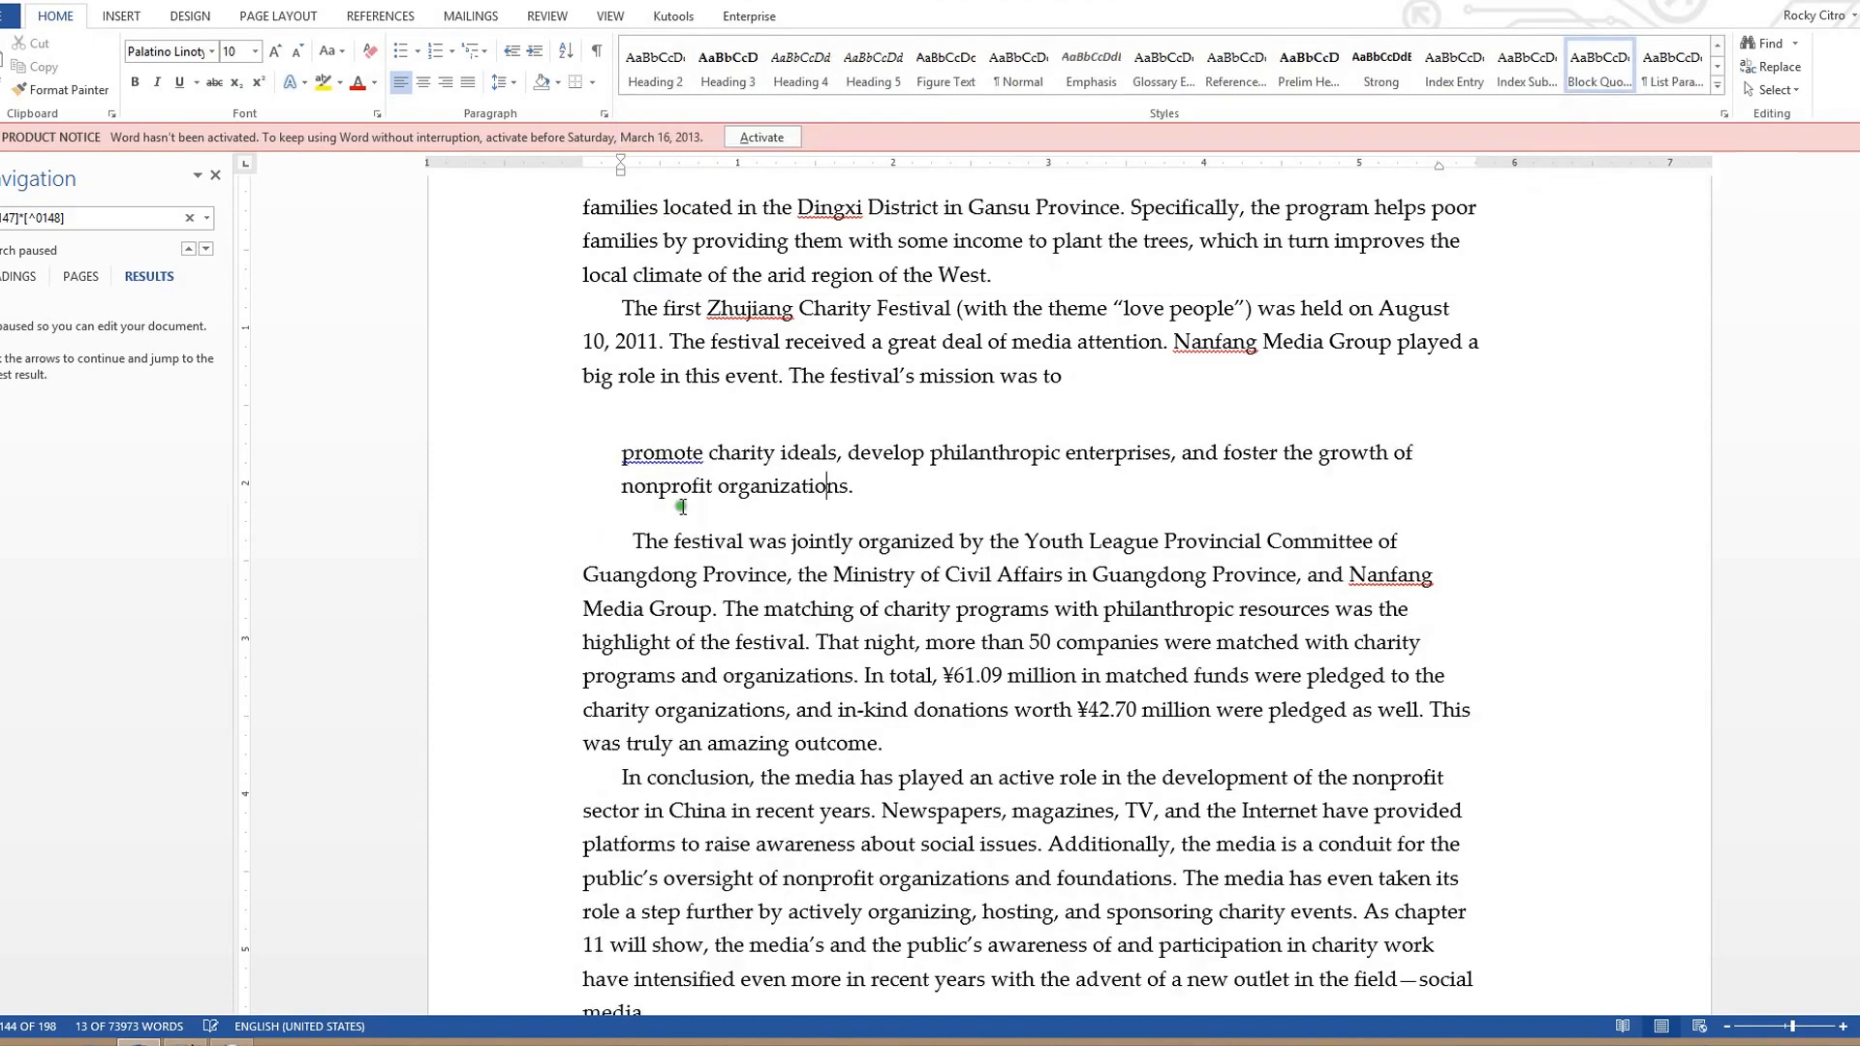
left_click(751, 548)
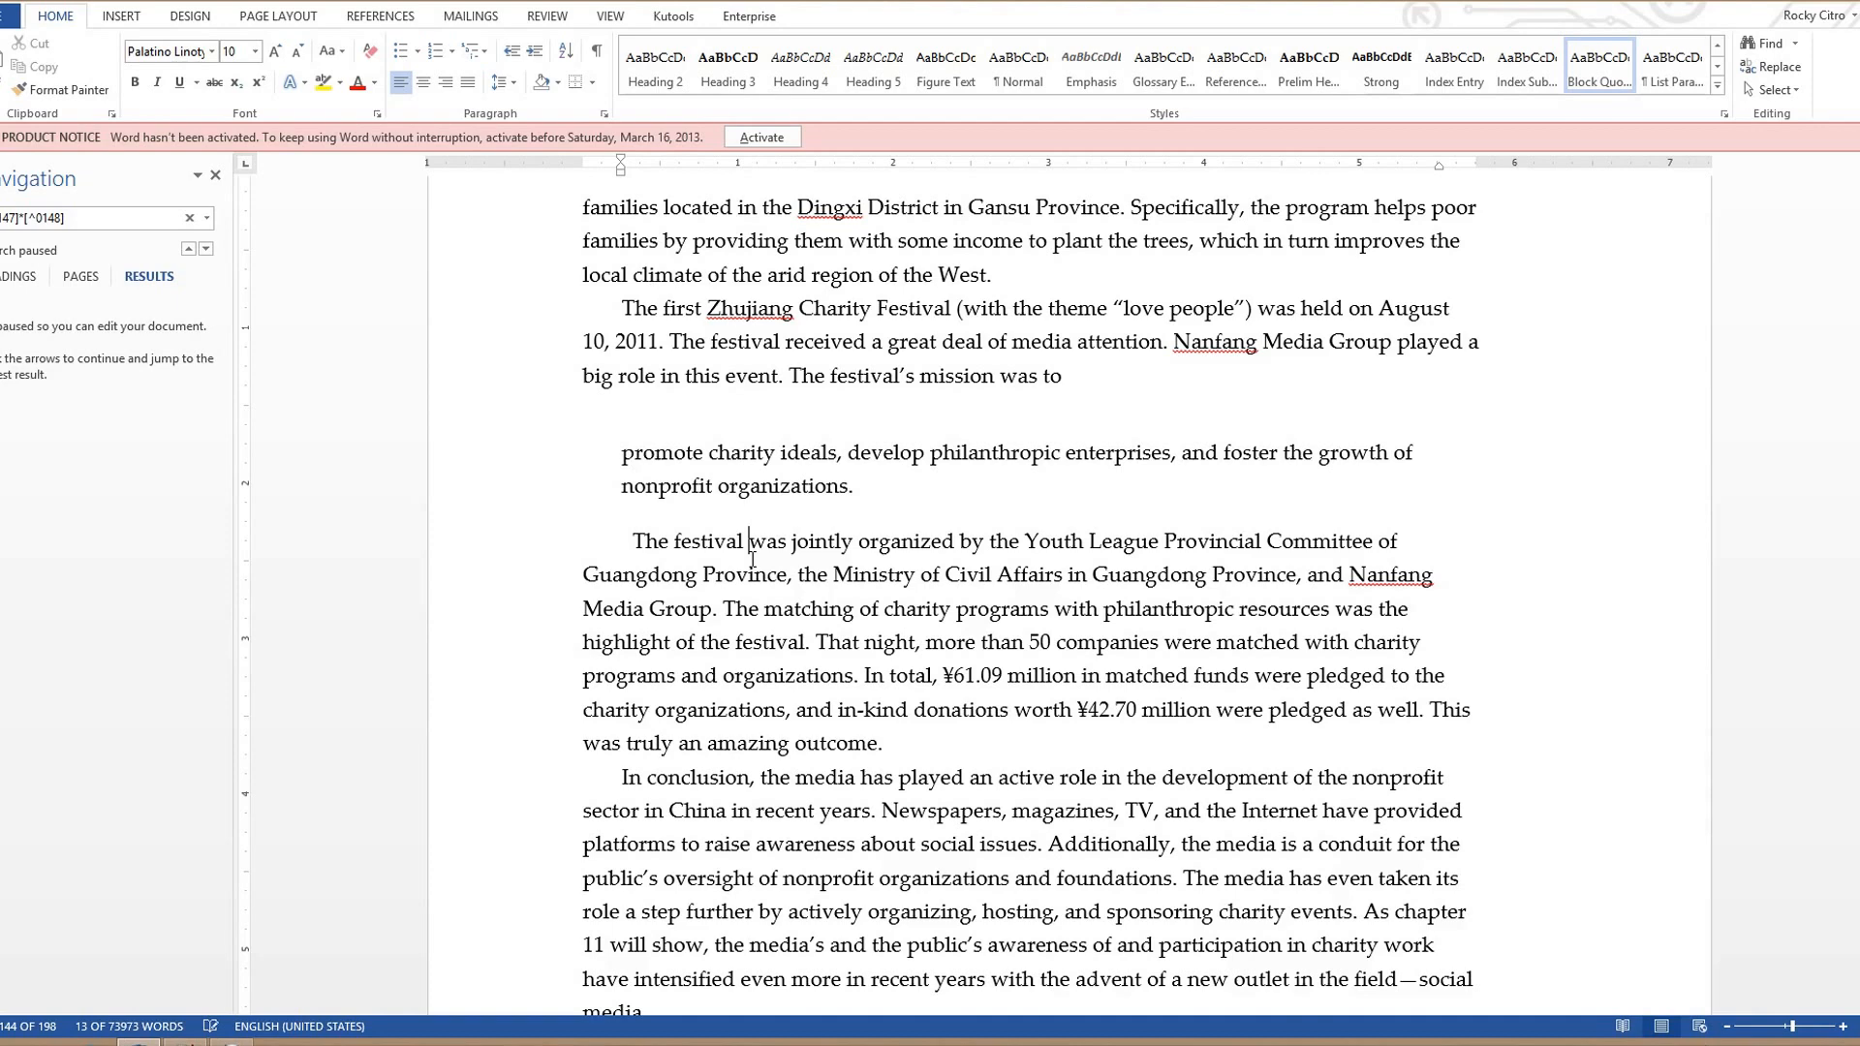
- Step through the next quoted-text matches, from "lived in a big villa and drove a Maserati" to "Meimei Lu."
key("ctrl+Page_Down")
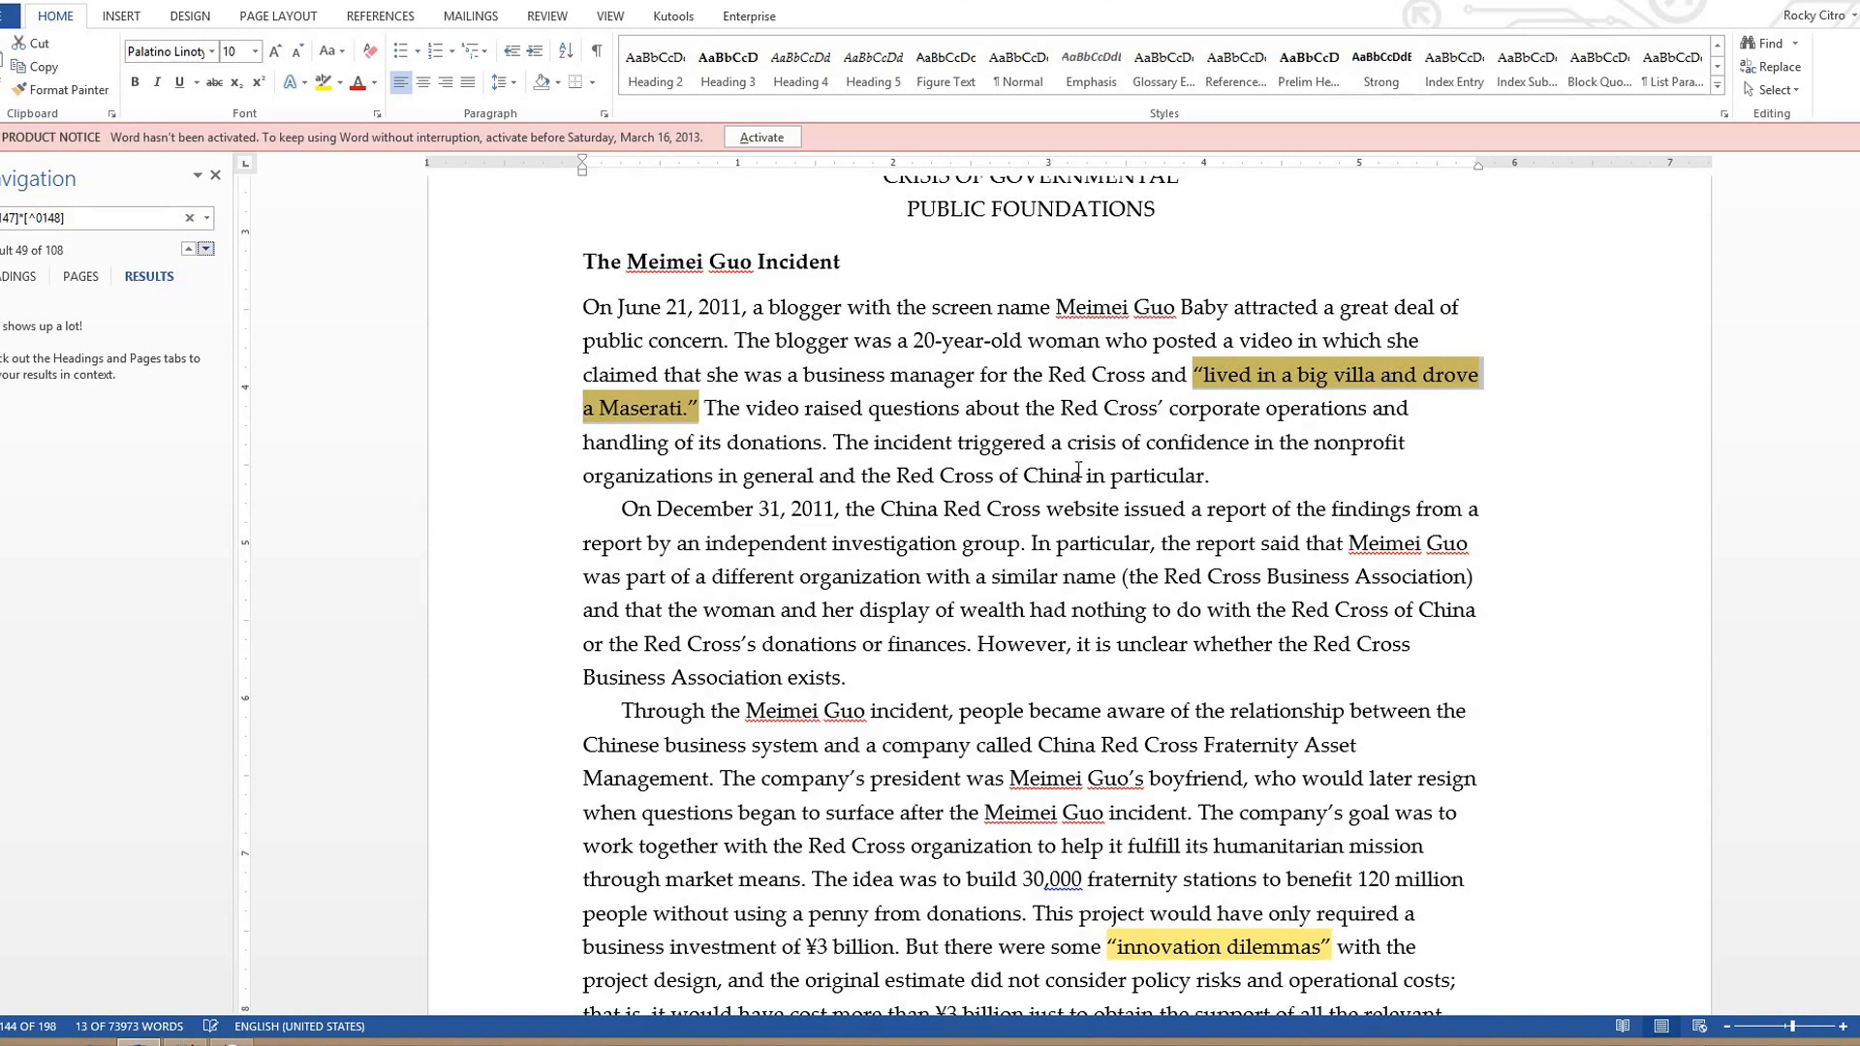
key("ctrl+Page_Down")
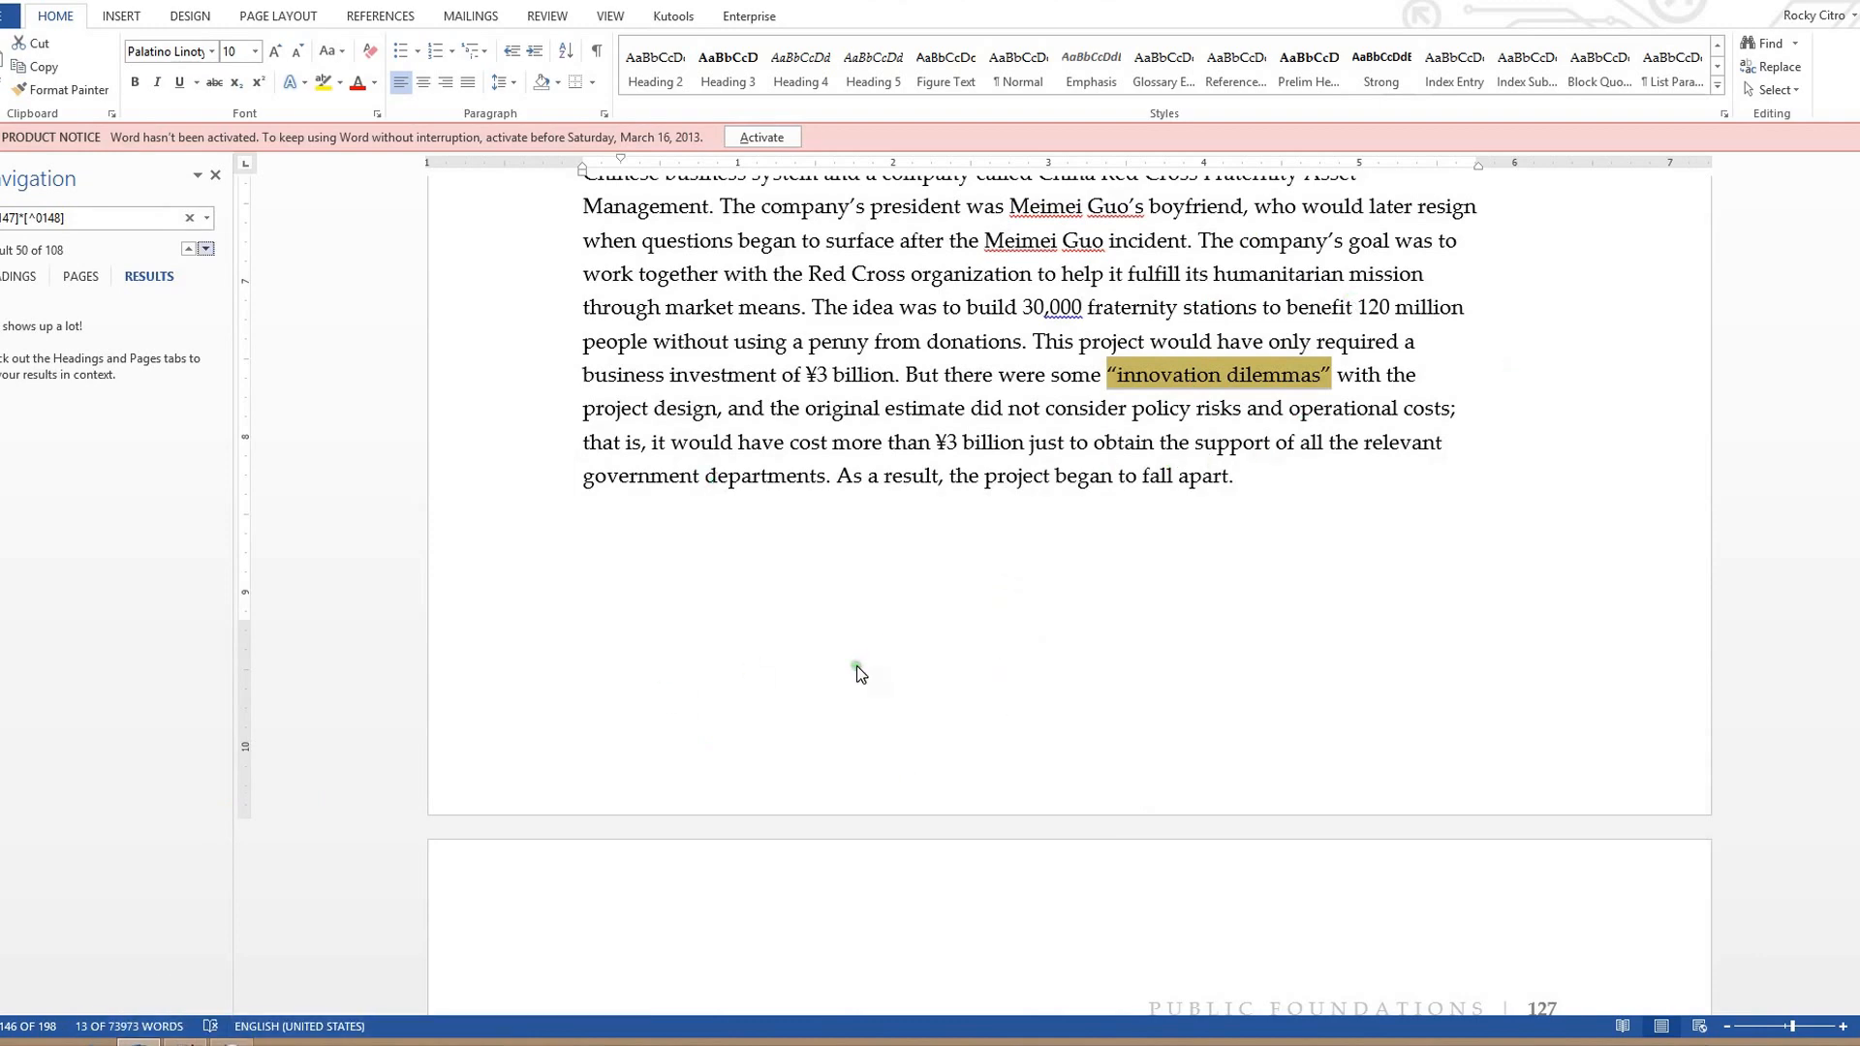
key("Return")
left_click(896, 406)
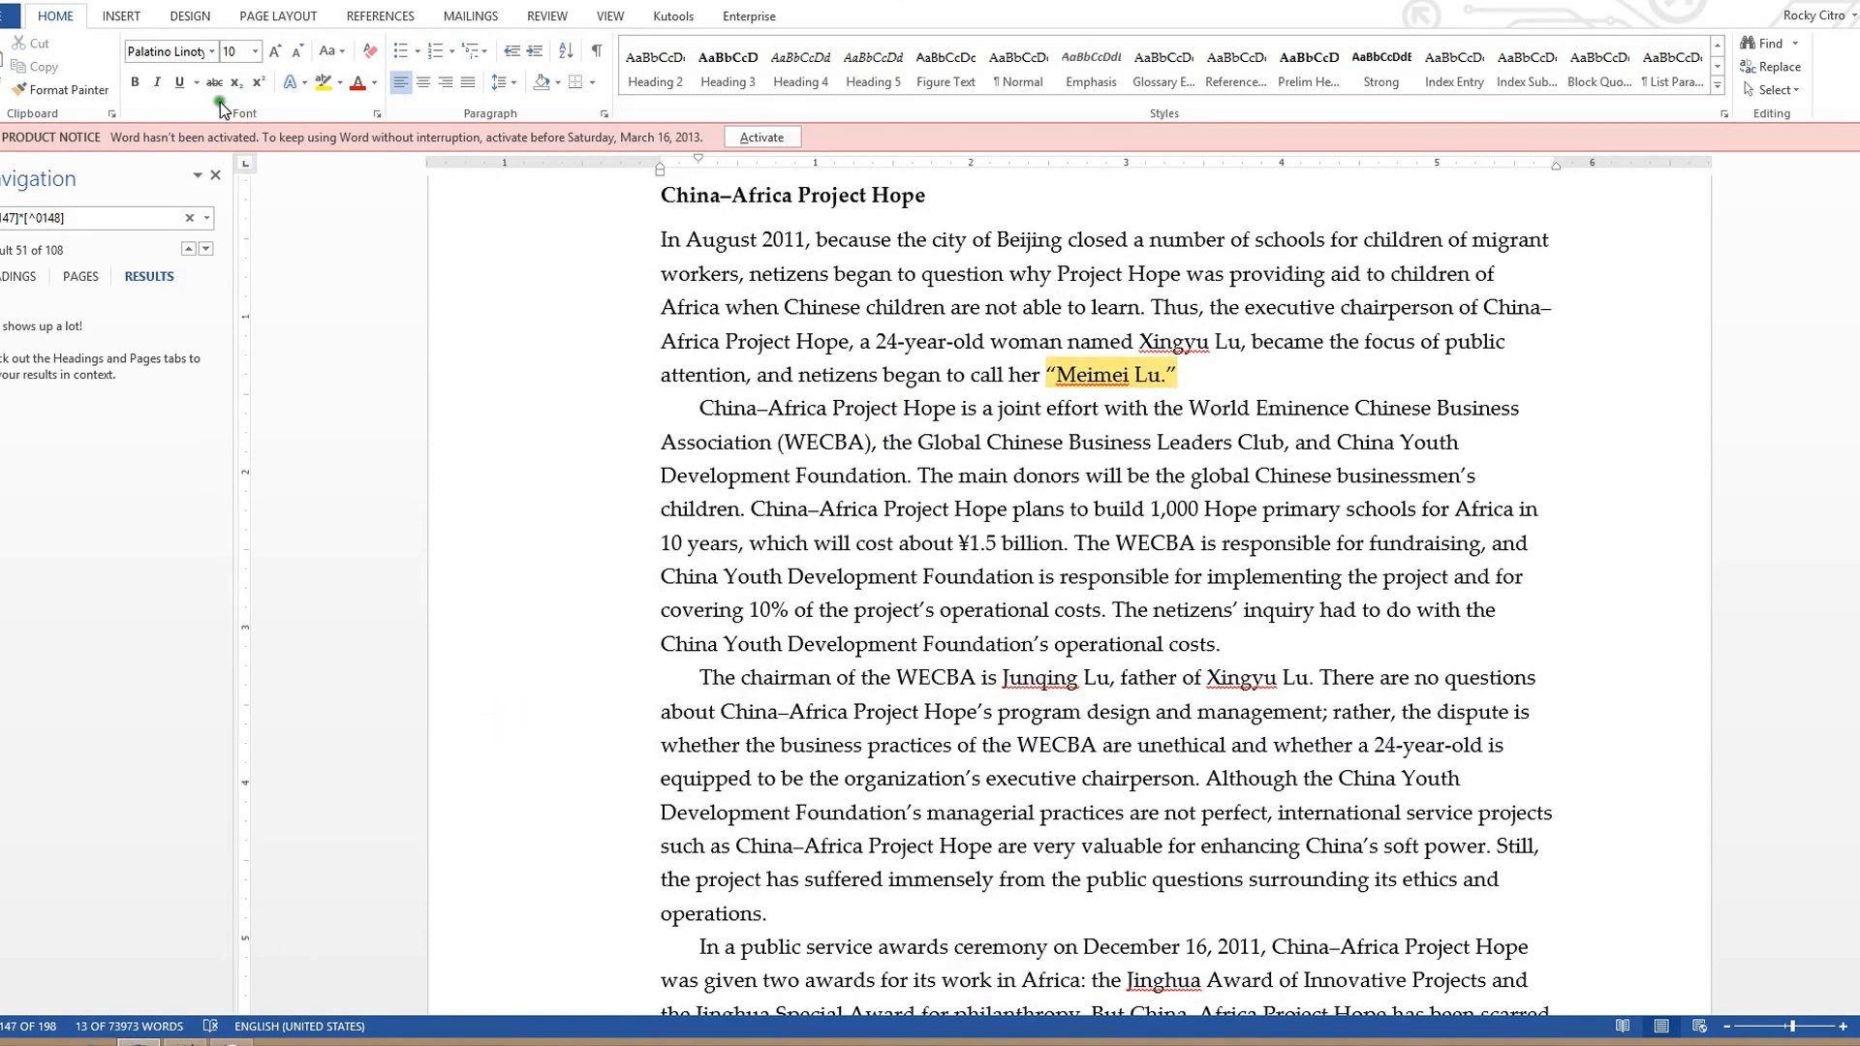
left_click(217, 177)
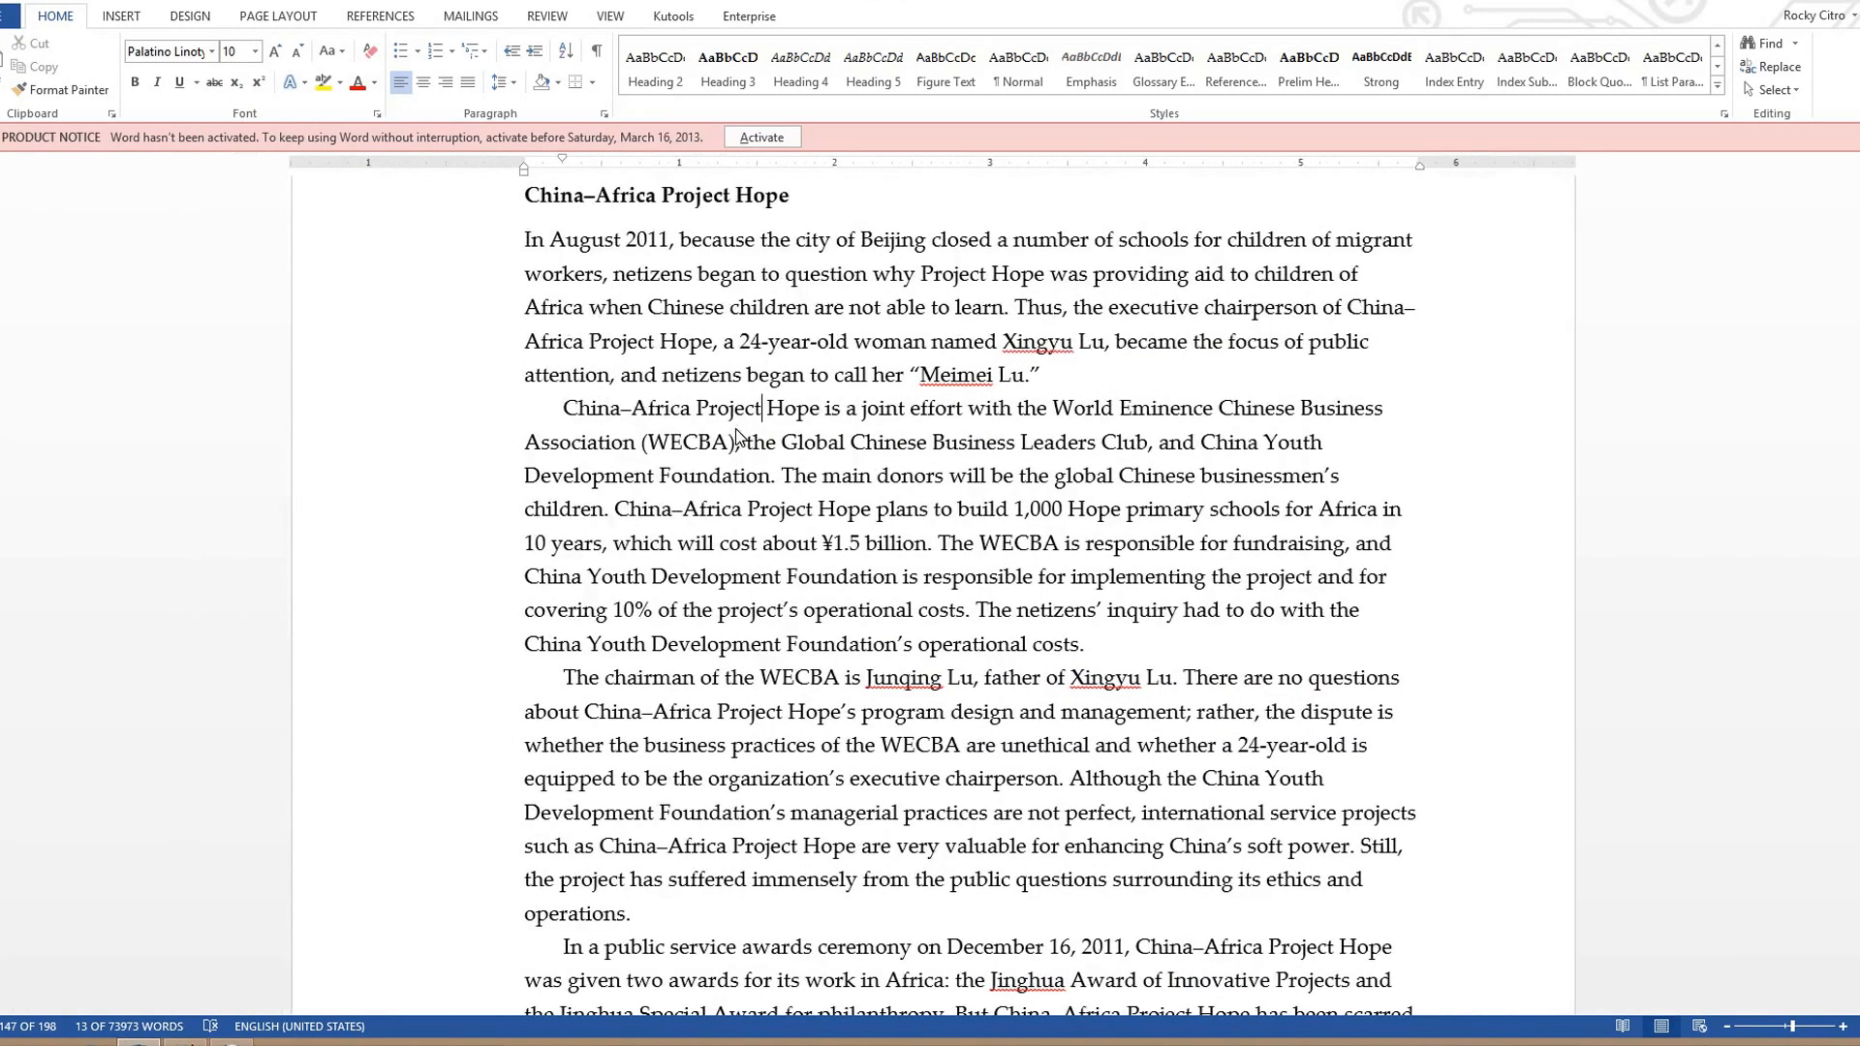
key("ctrl+h")
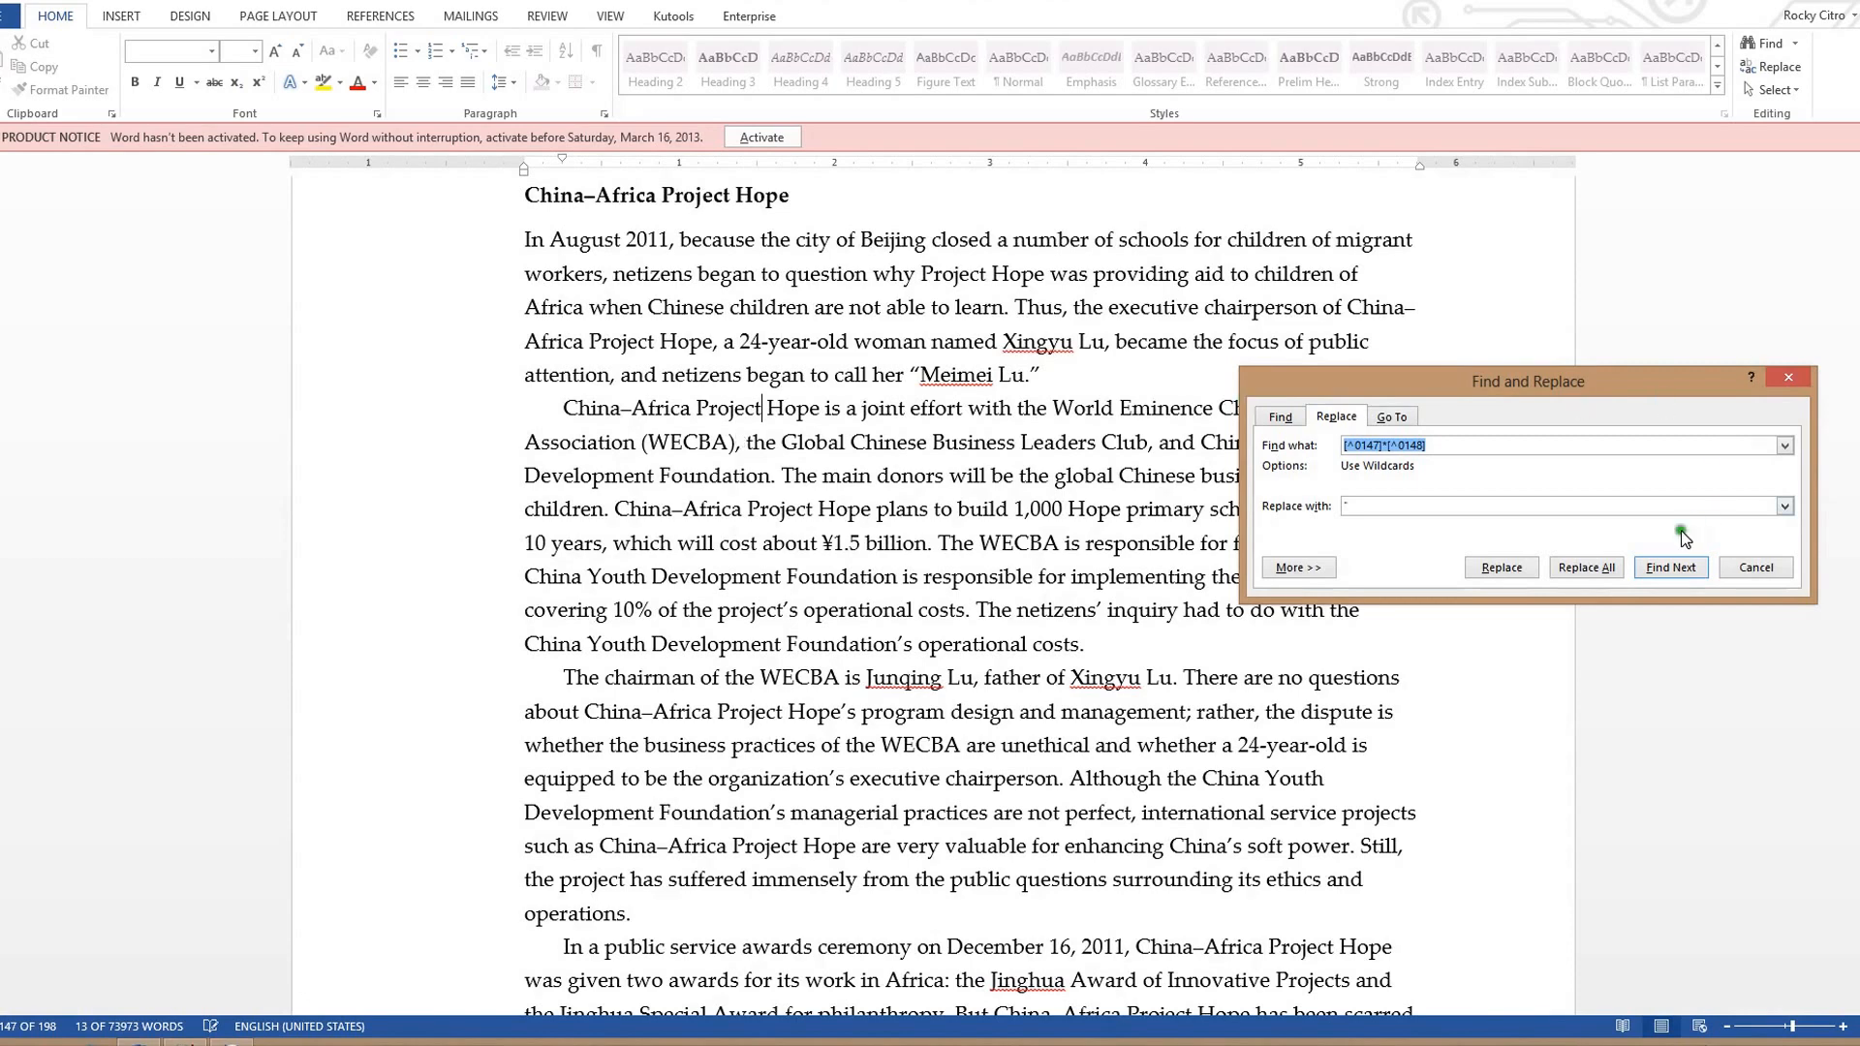
left_click(1666, 570)
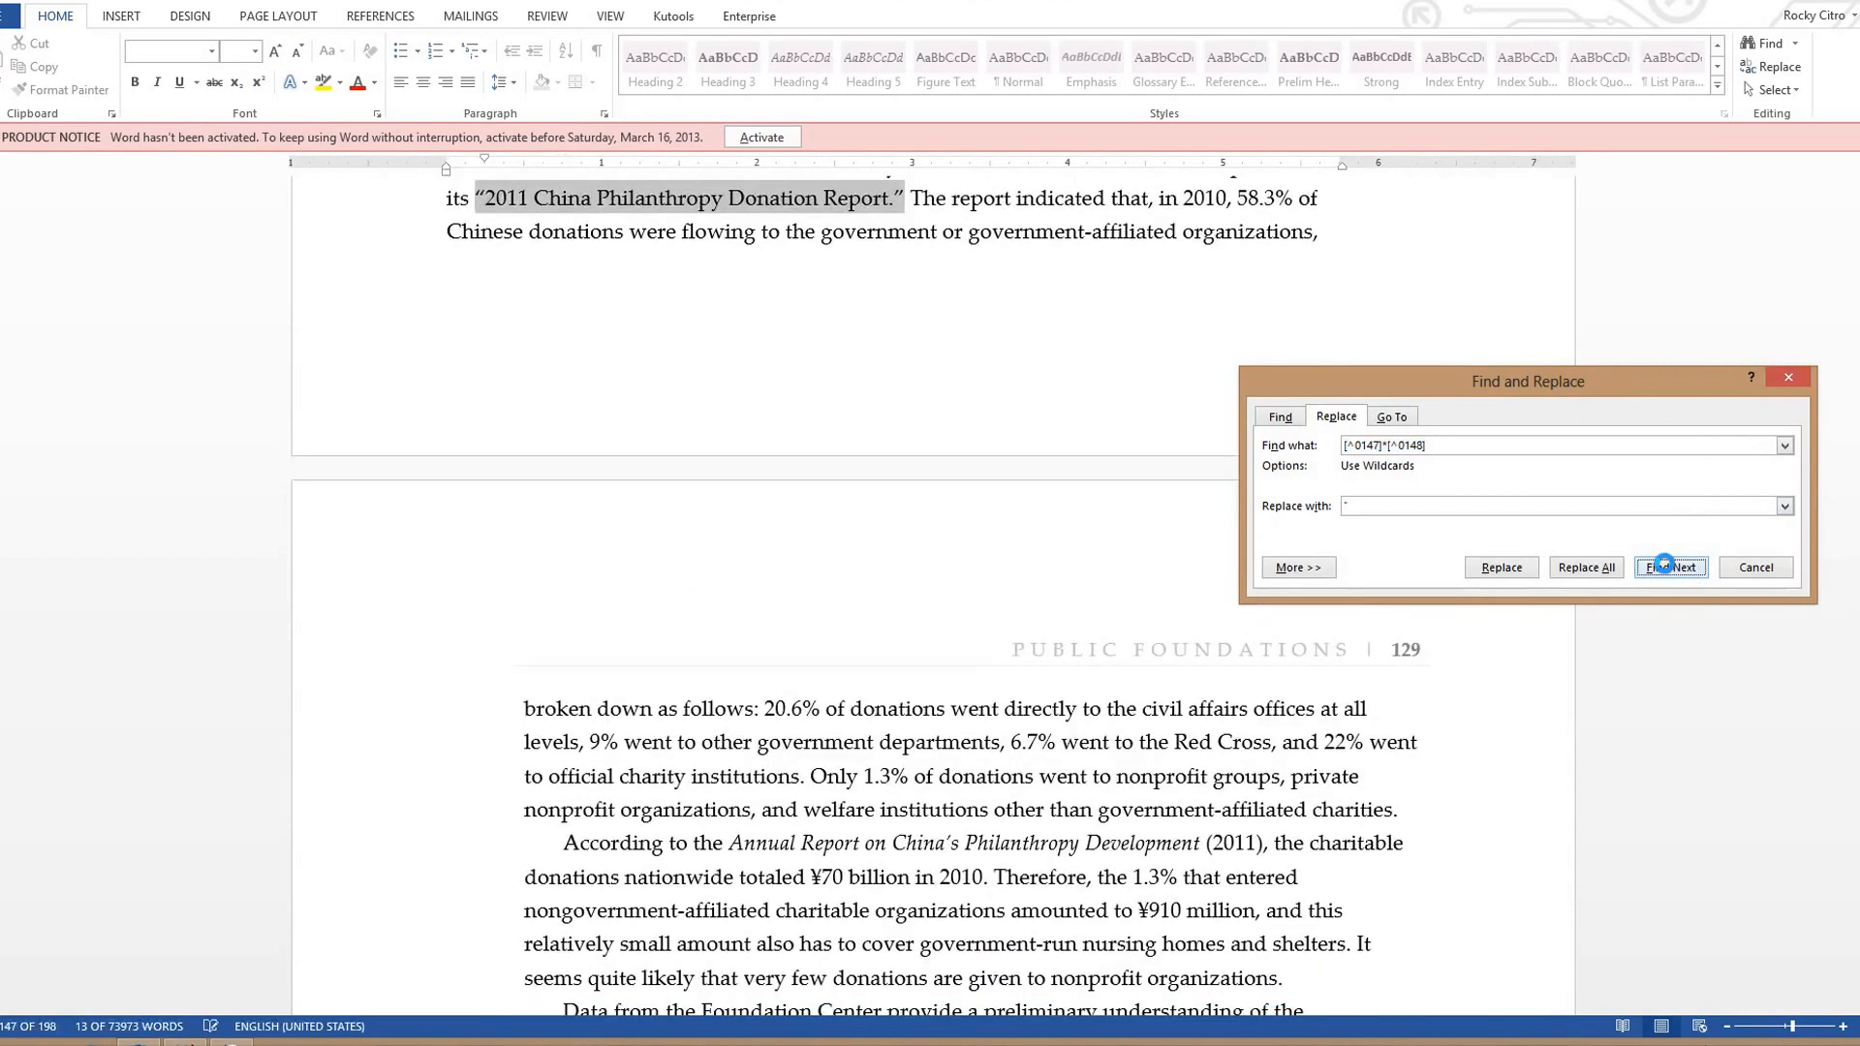
- Step through the matches following "2011 China Philanthropy Donation Report" until reaching "outsiders" in the grassroots organizations paragraph
left_click(747, 223)
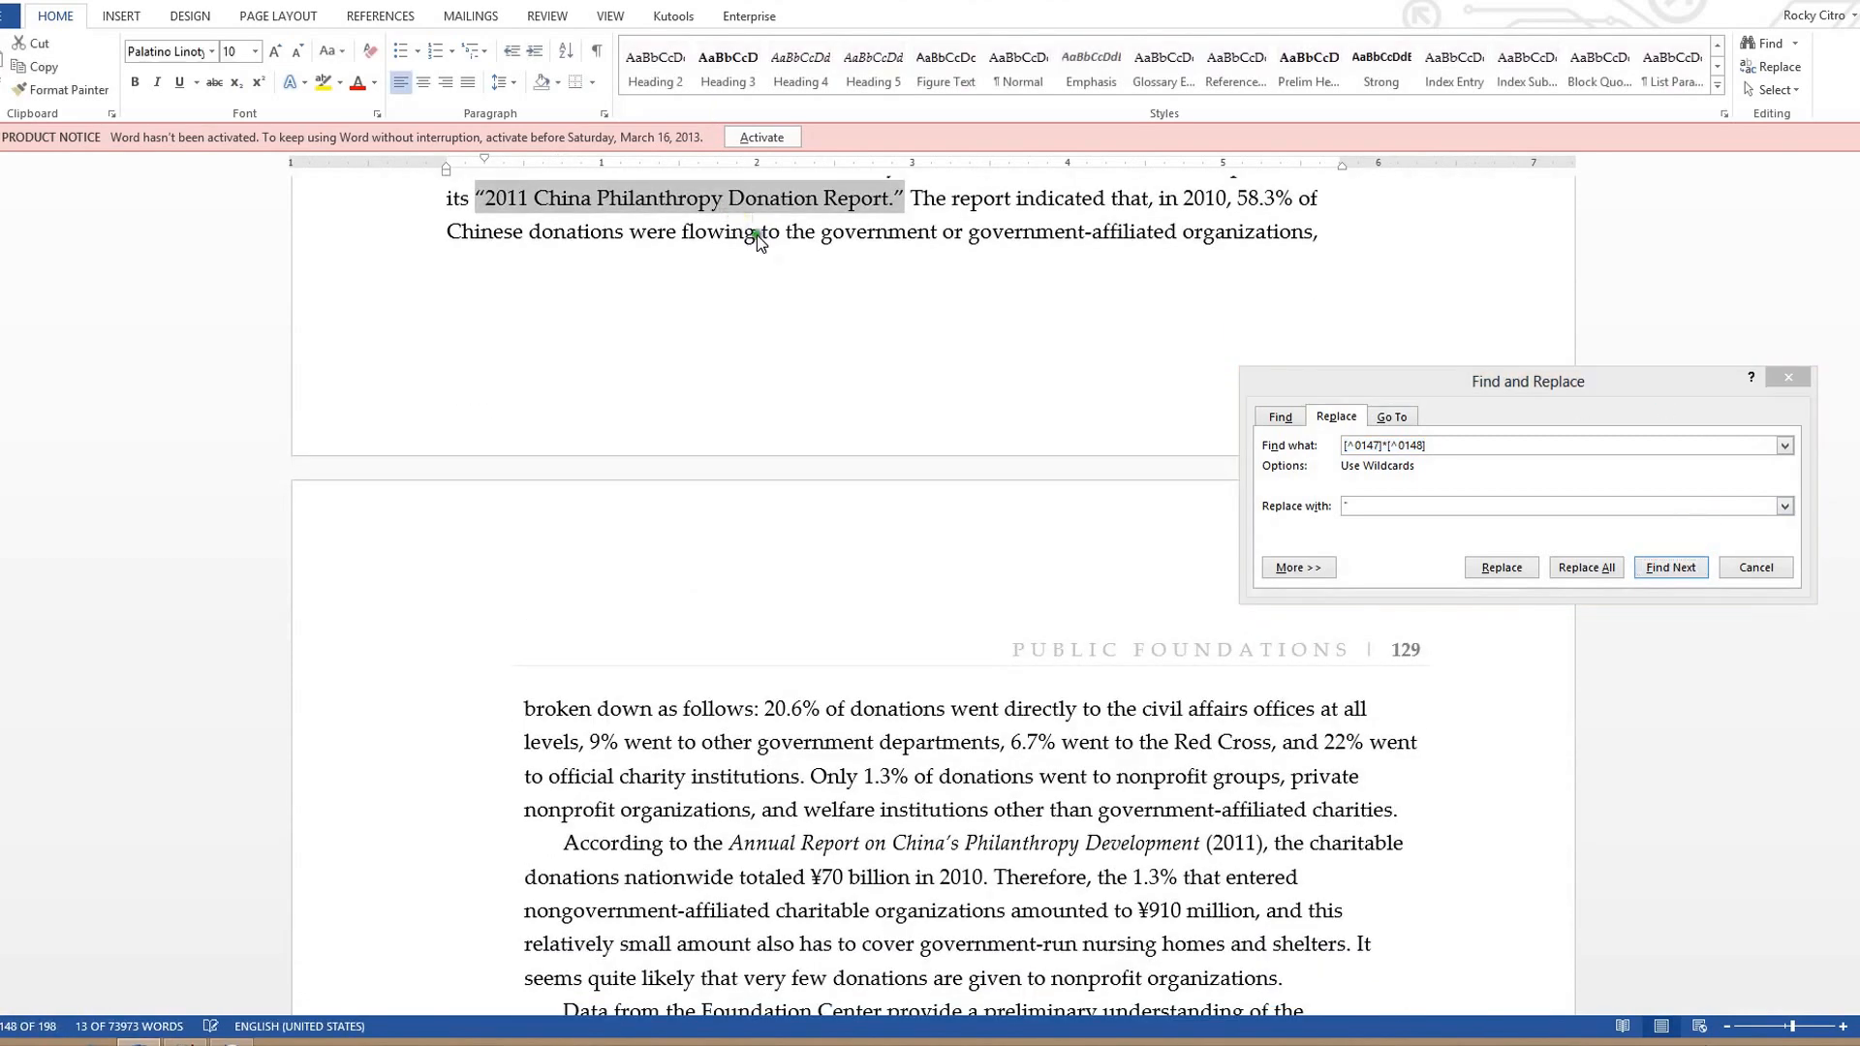
left_click(405, 675)
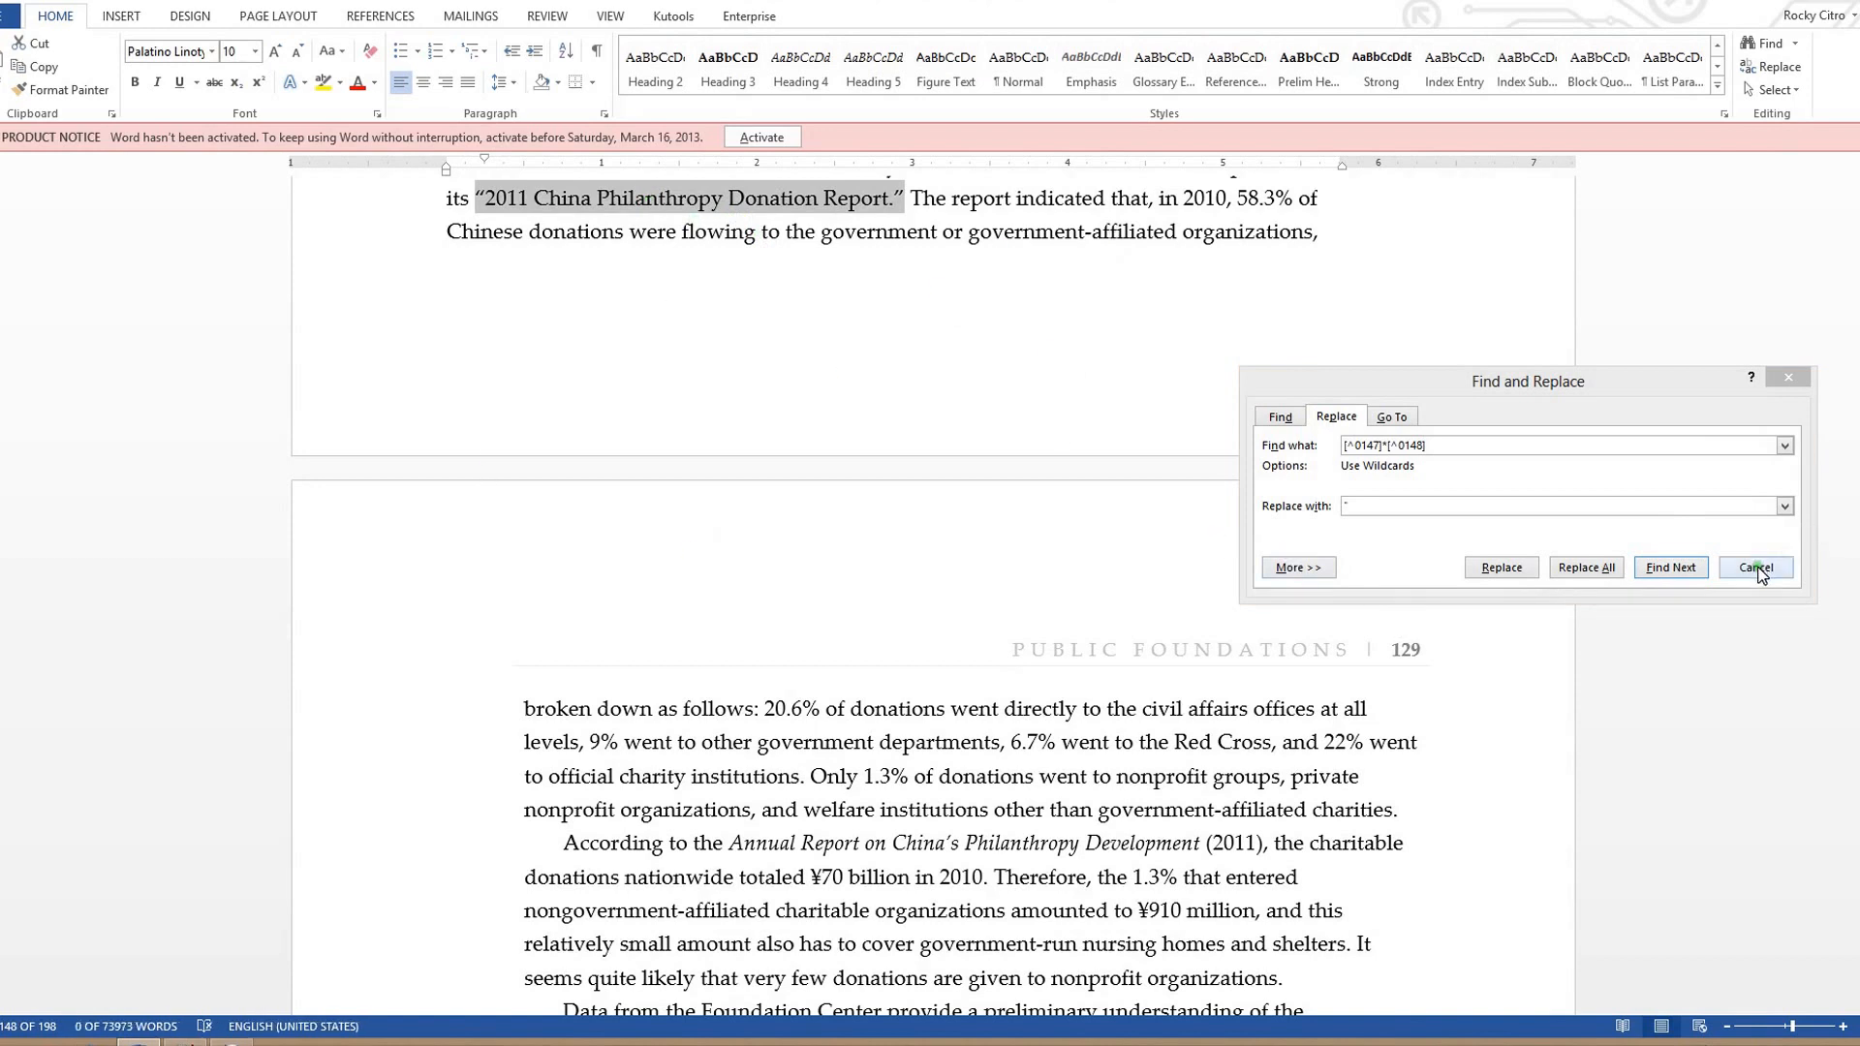
left_click(1647, 567)
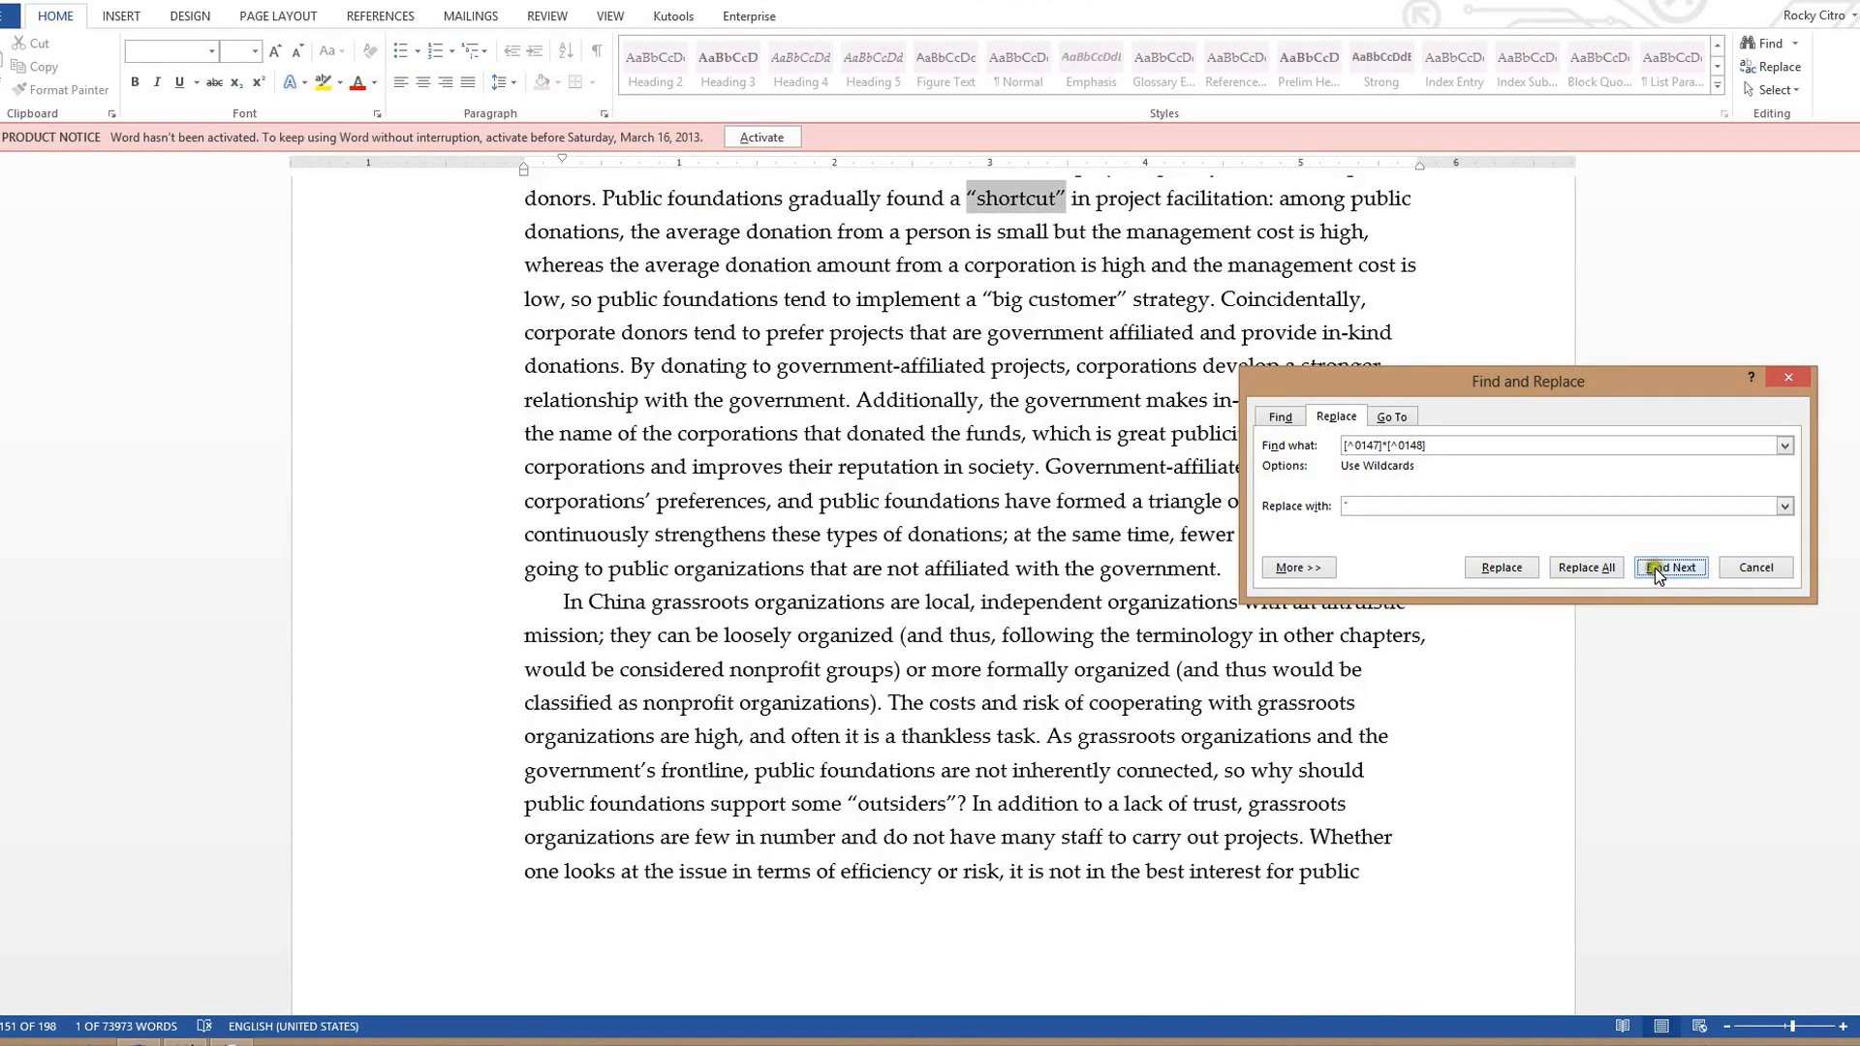
left_click(1654, 567)
left_click(1655, 568)
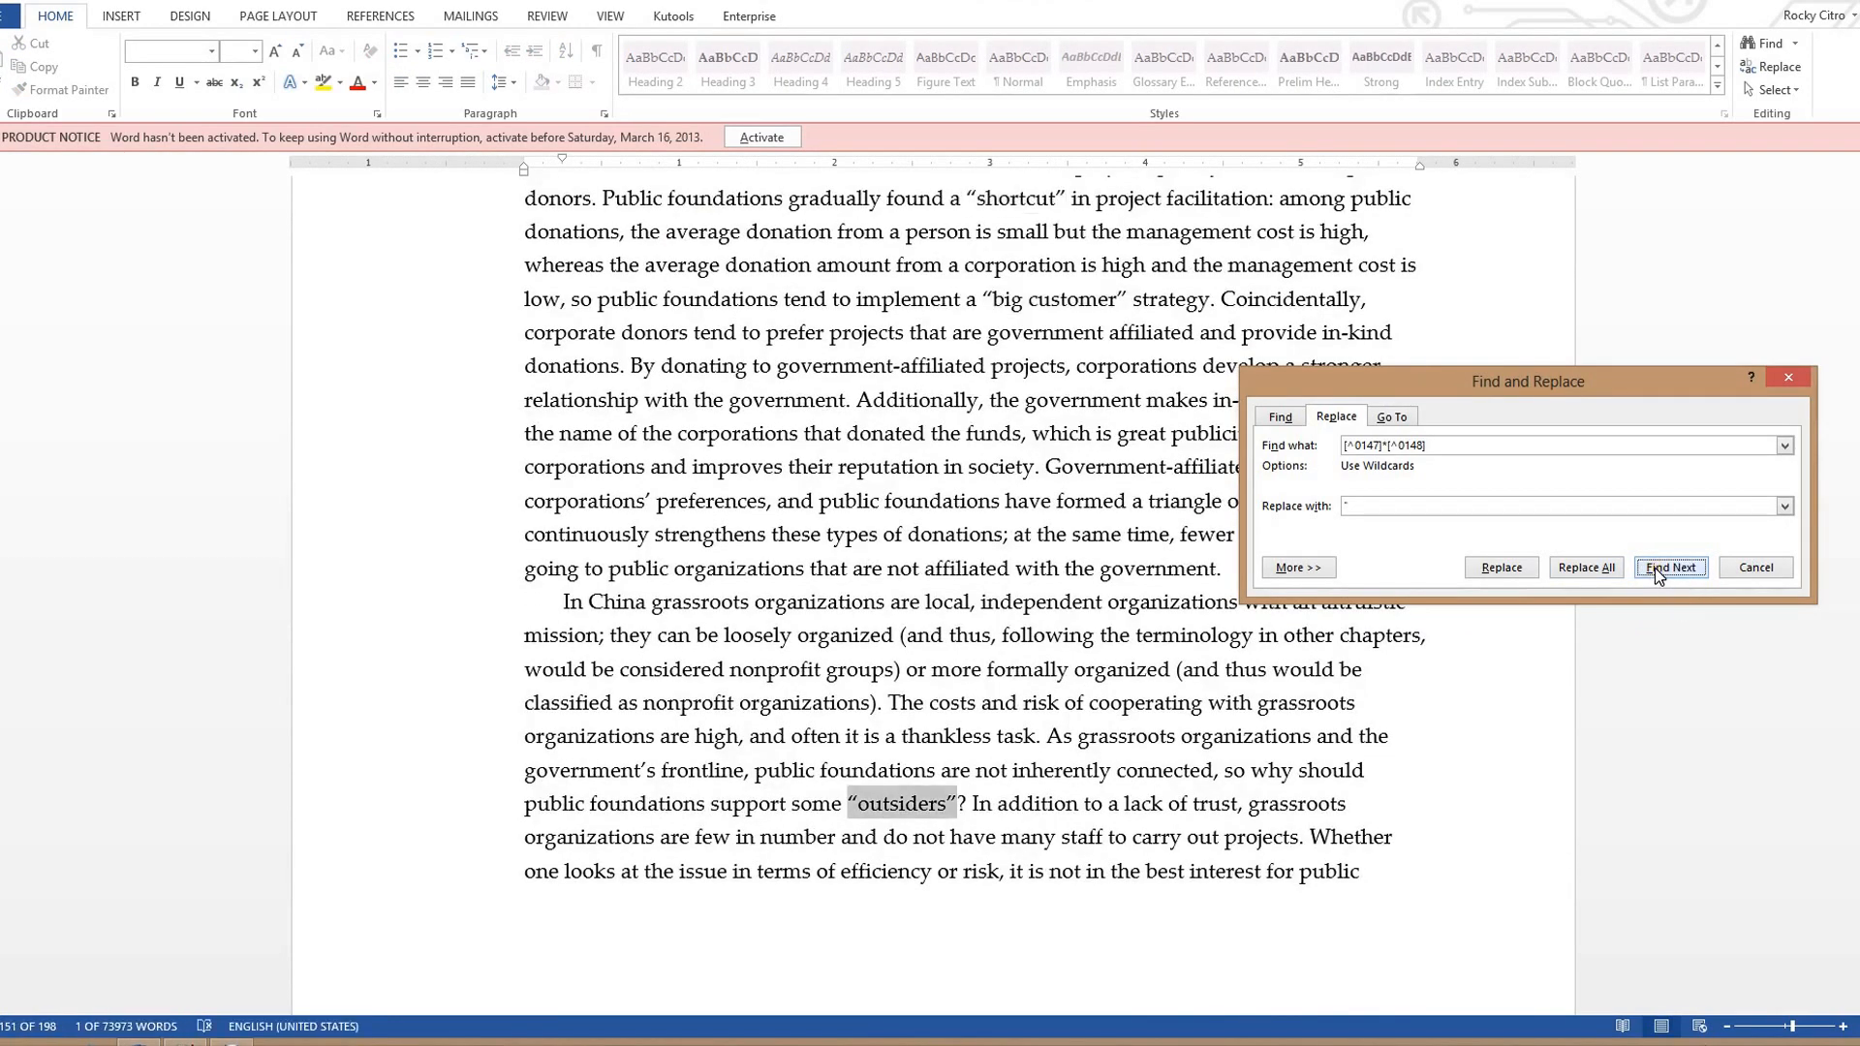
- Step through the quoted-text matches following "outsiders" until reaching "true" in the private nonprofit organizations paragraph
left_click(1655, 568)
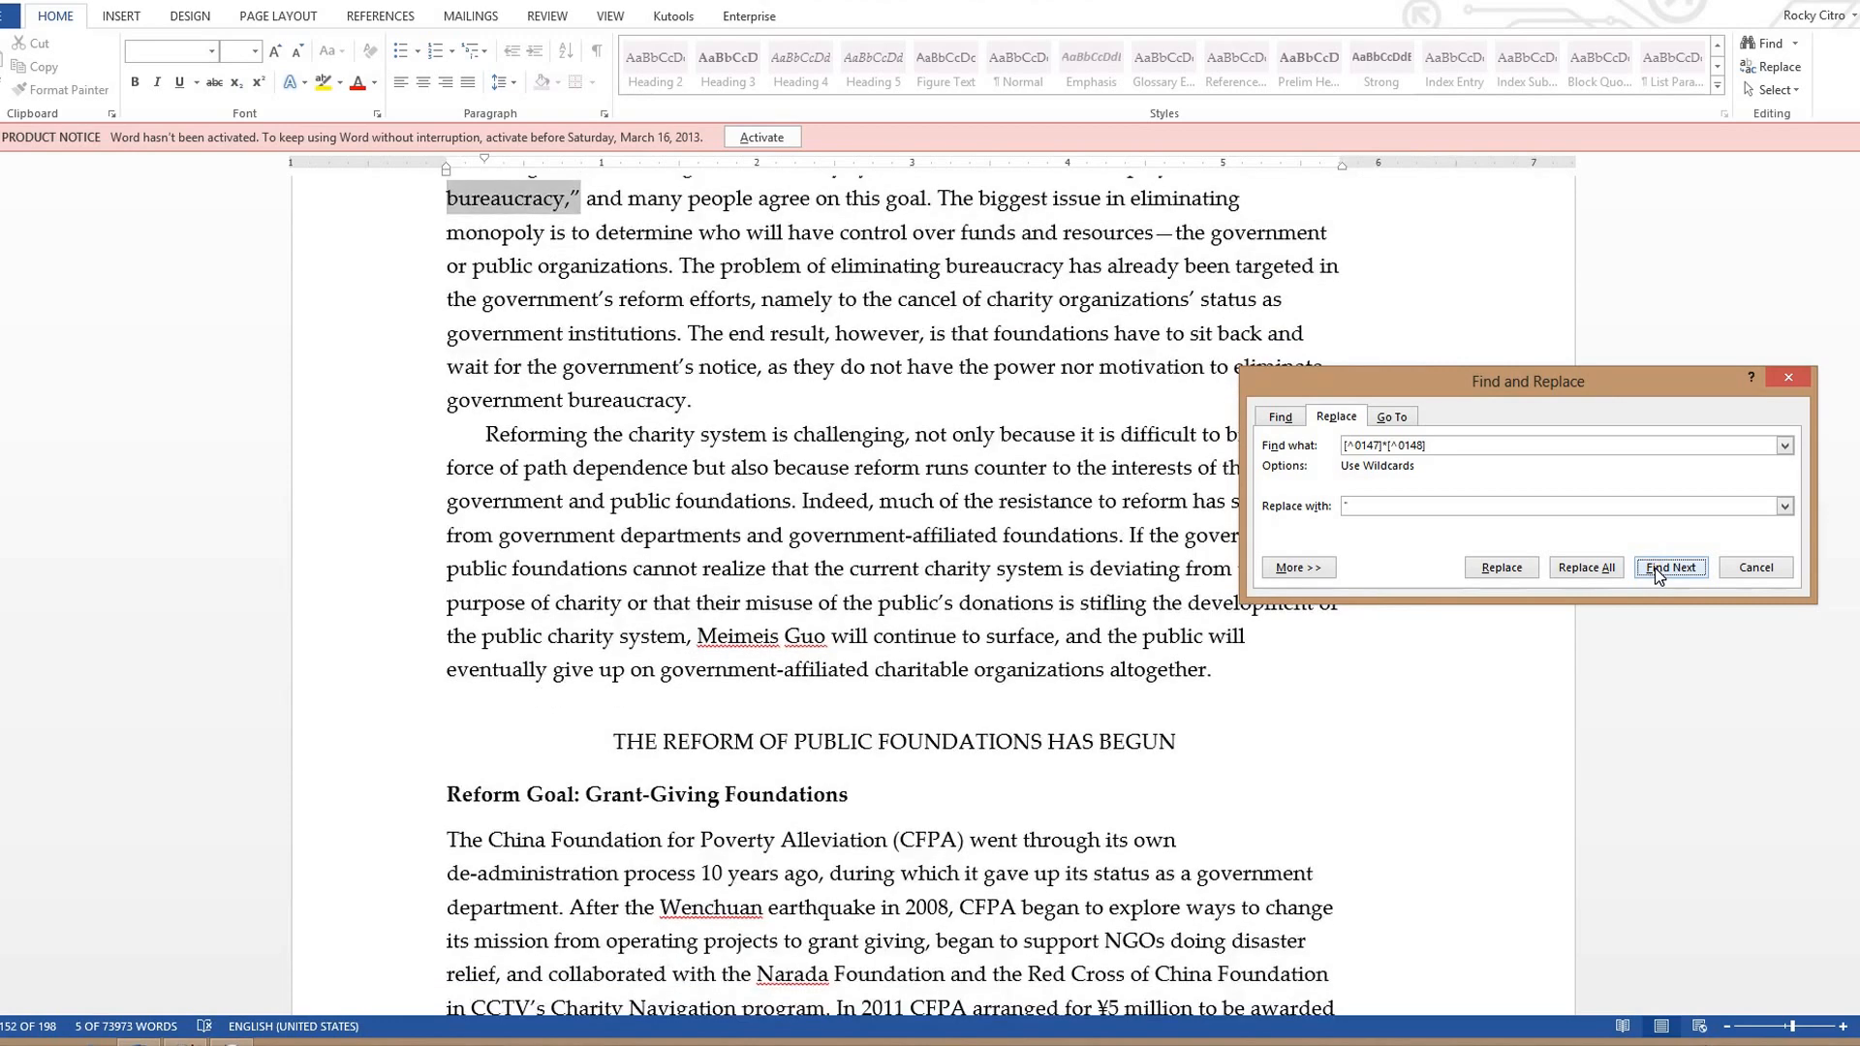
left_click(1654, 567)
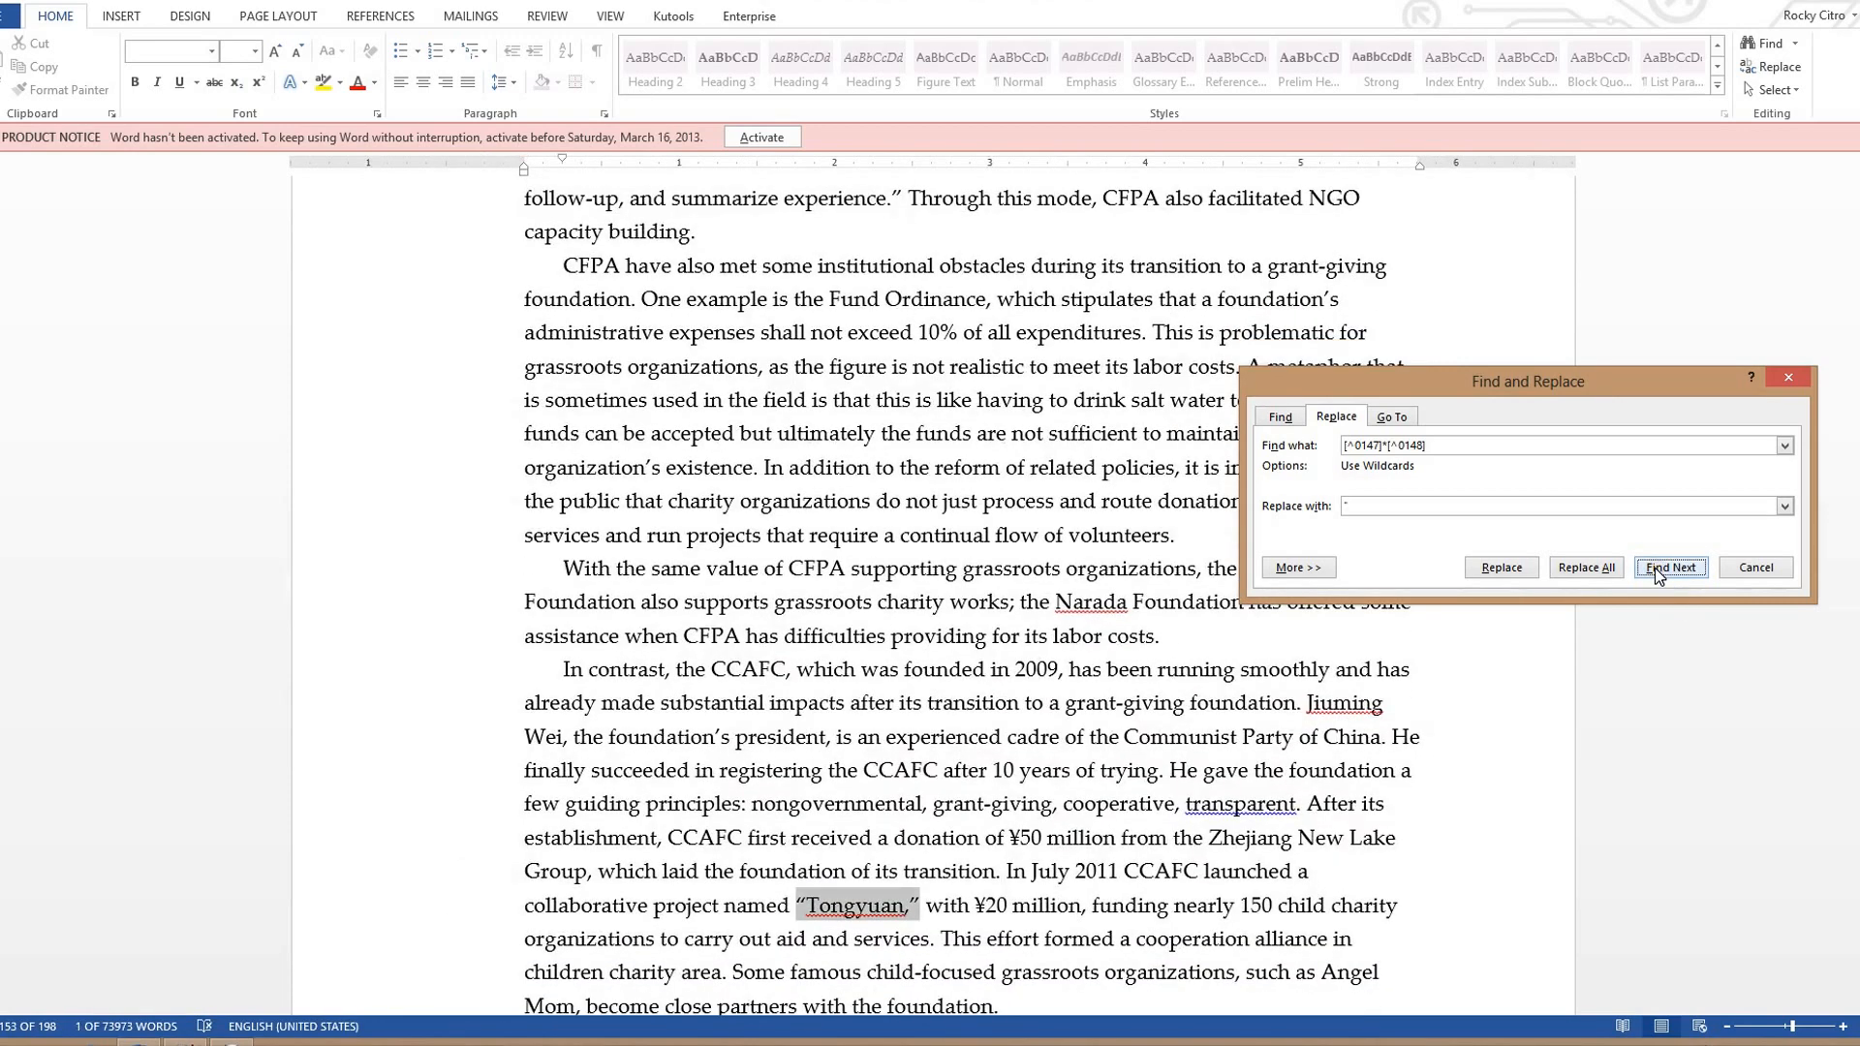
left_click(1655, 568)
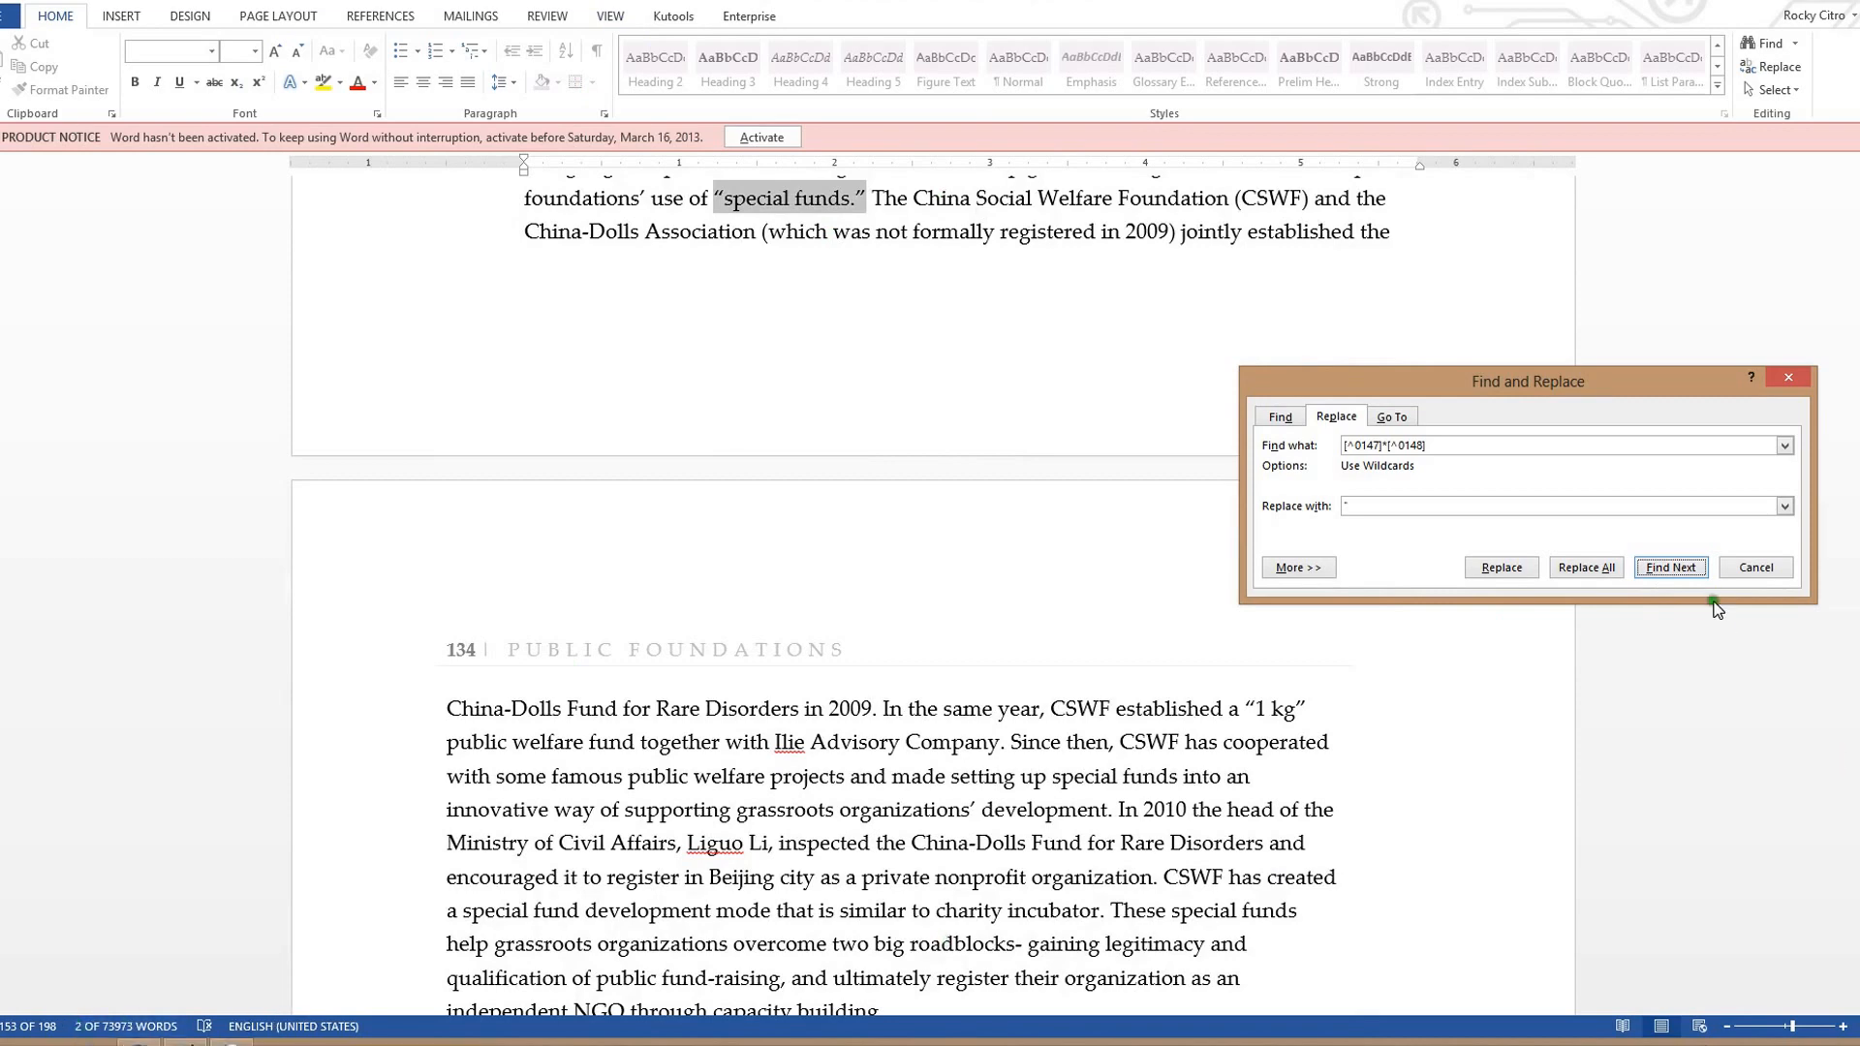
left_click(1680, 569)
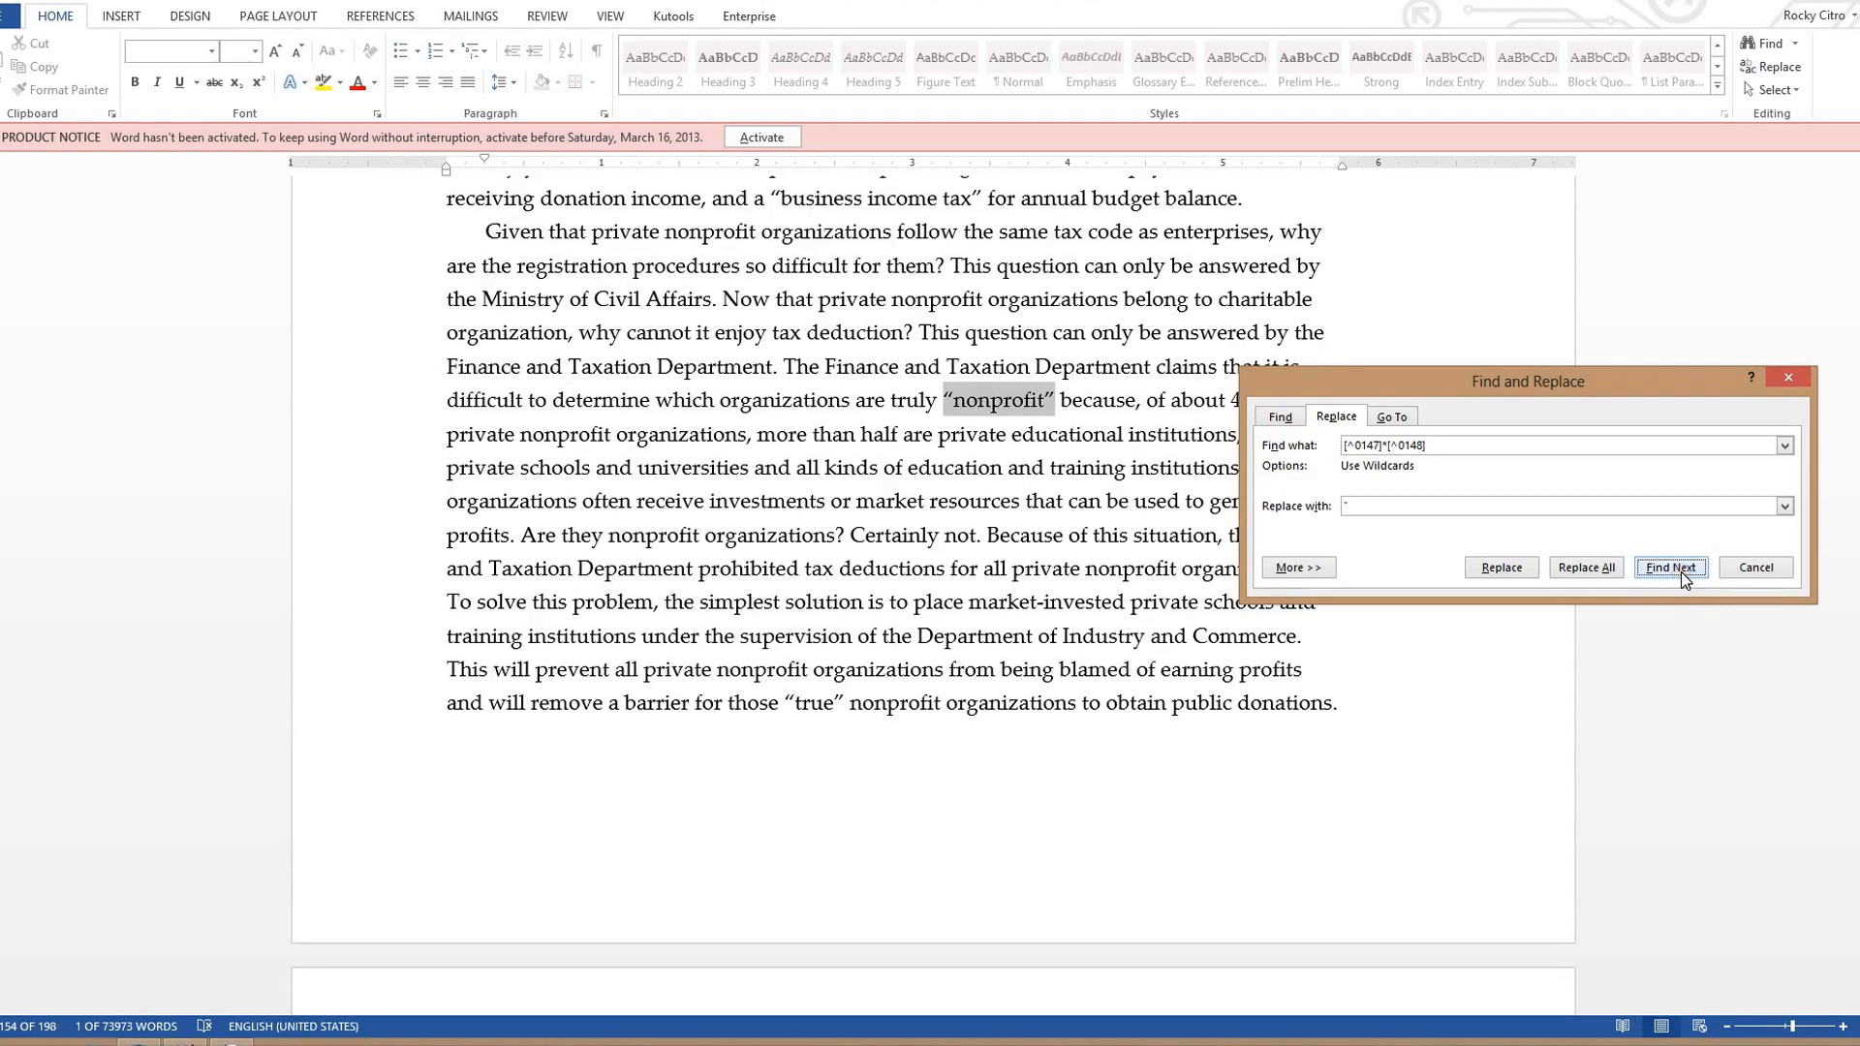
left_click(1682, 571)
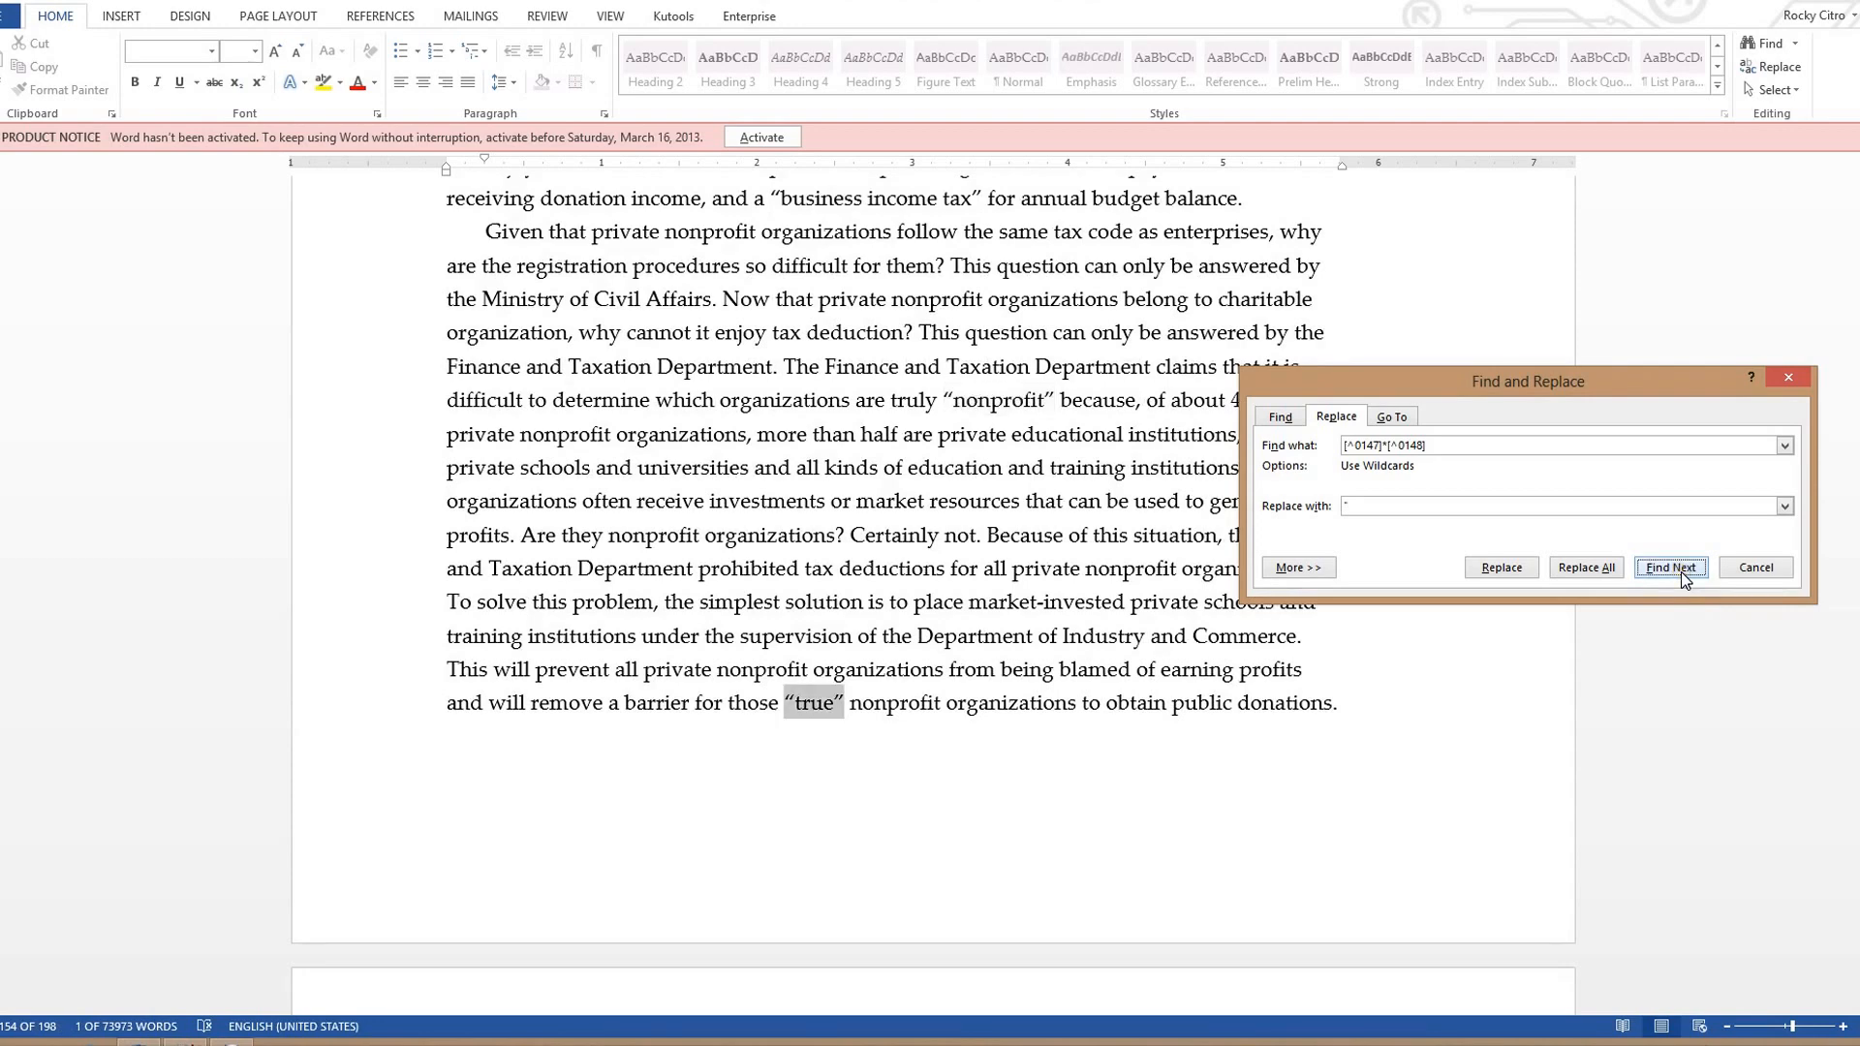
- Continue through the matches after "true," past "united fund-raising" and "The Journey of an Egg," to "mandatory donations."
left_click(1682, 572)
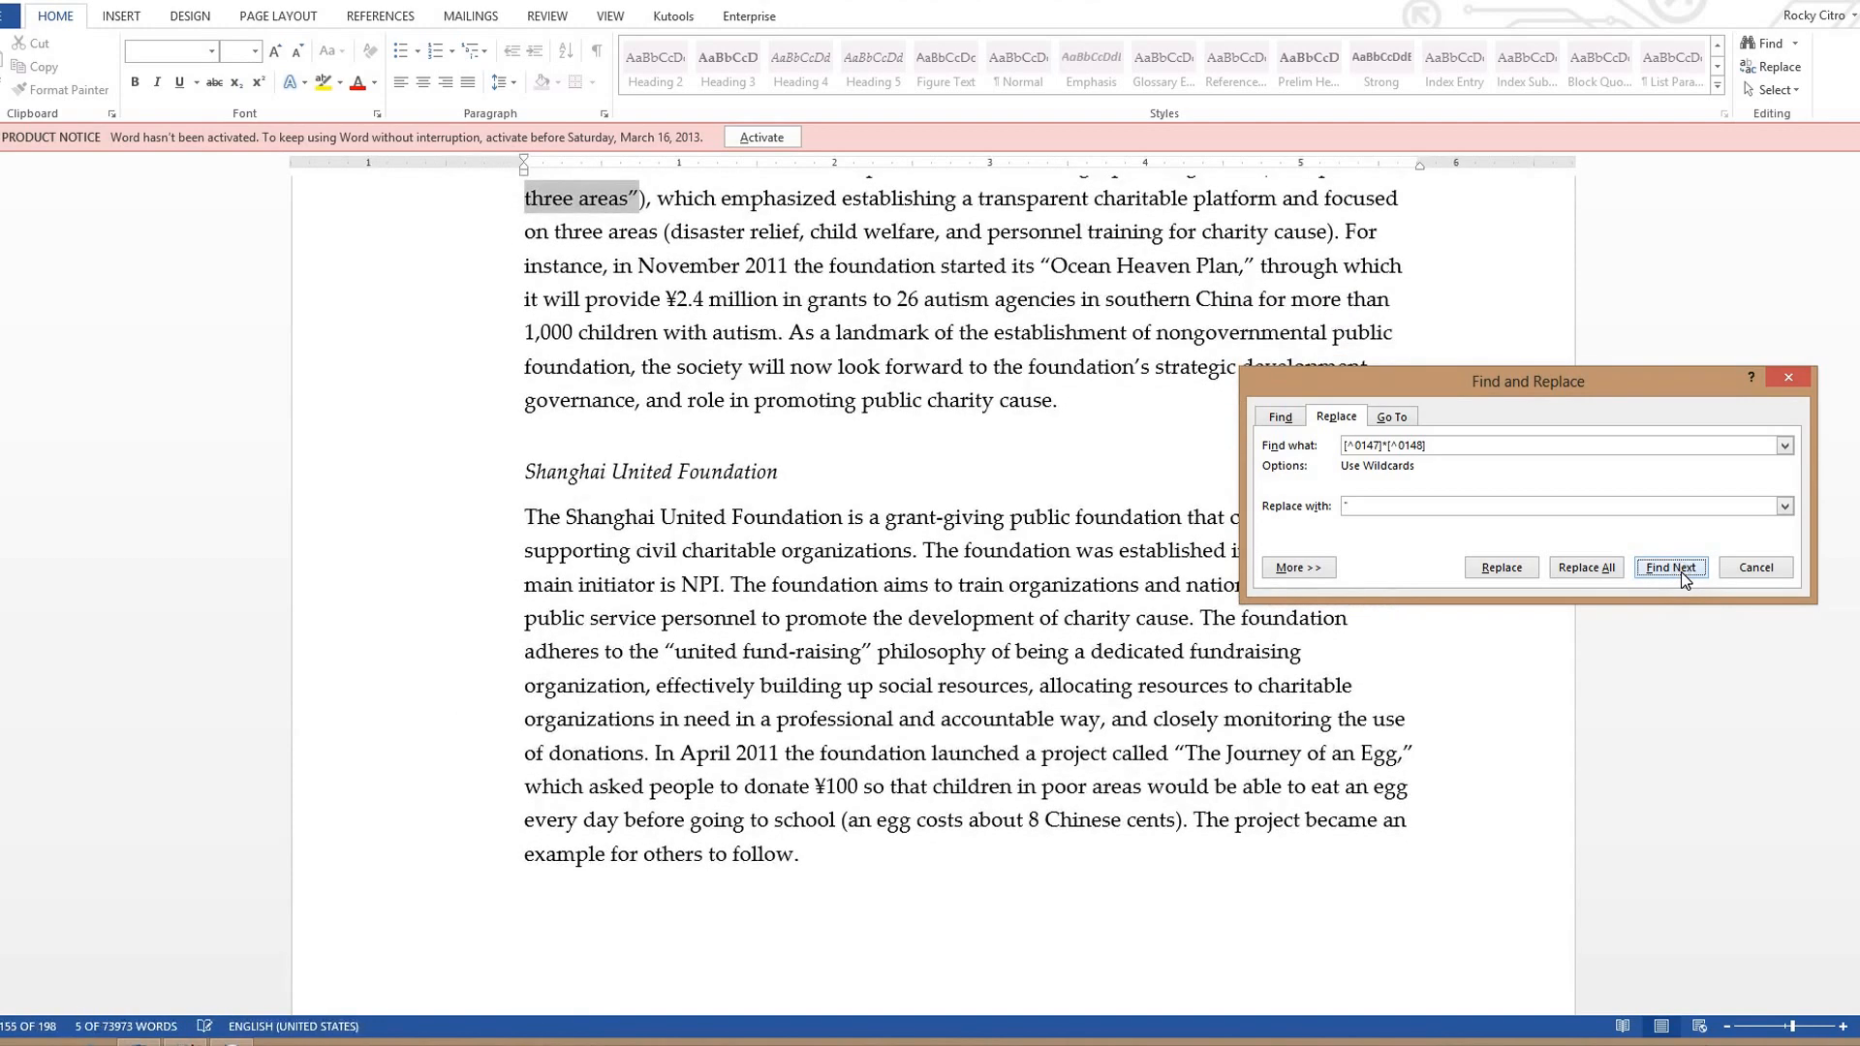
left_click(1682, 571)
left_click(1682, 571)
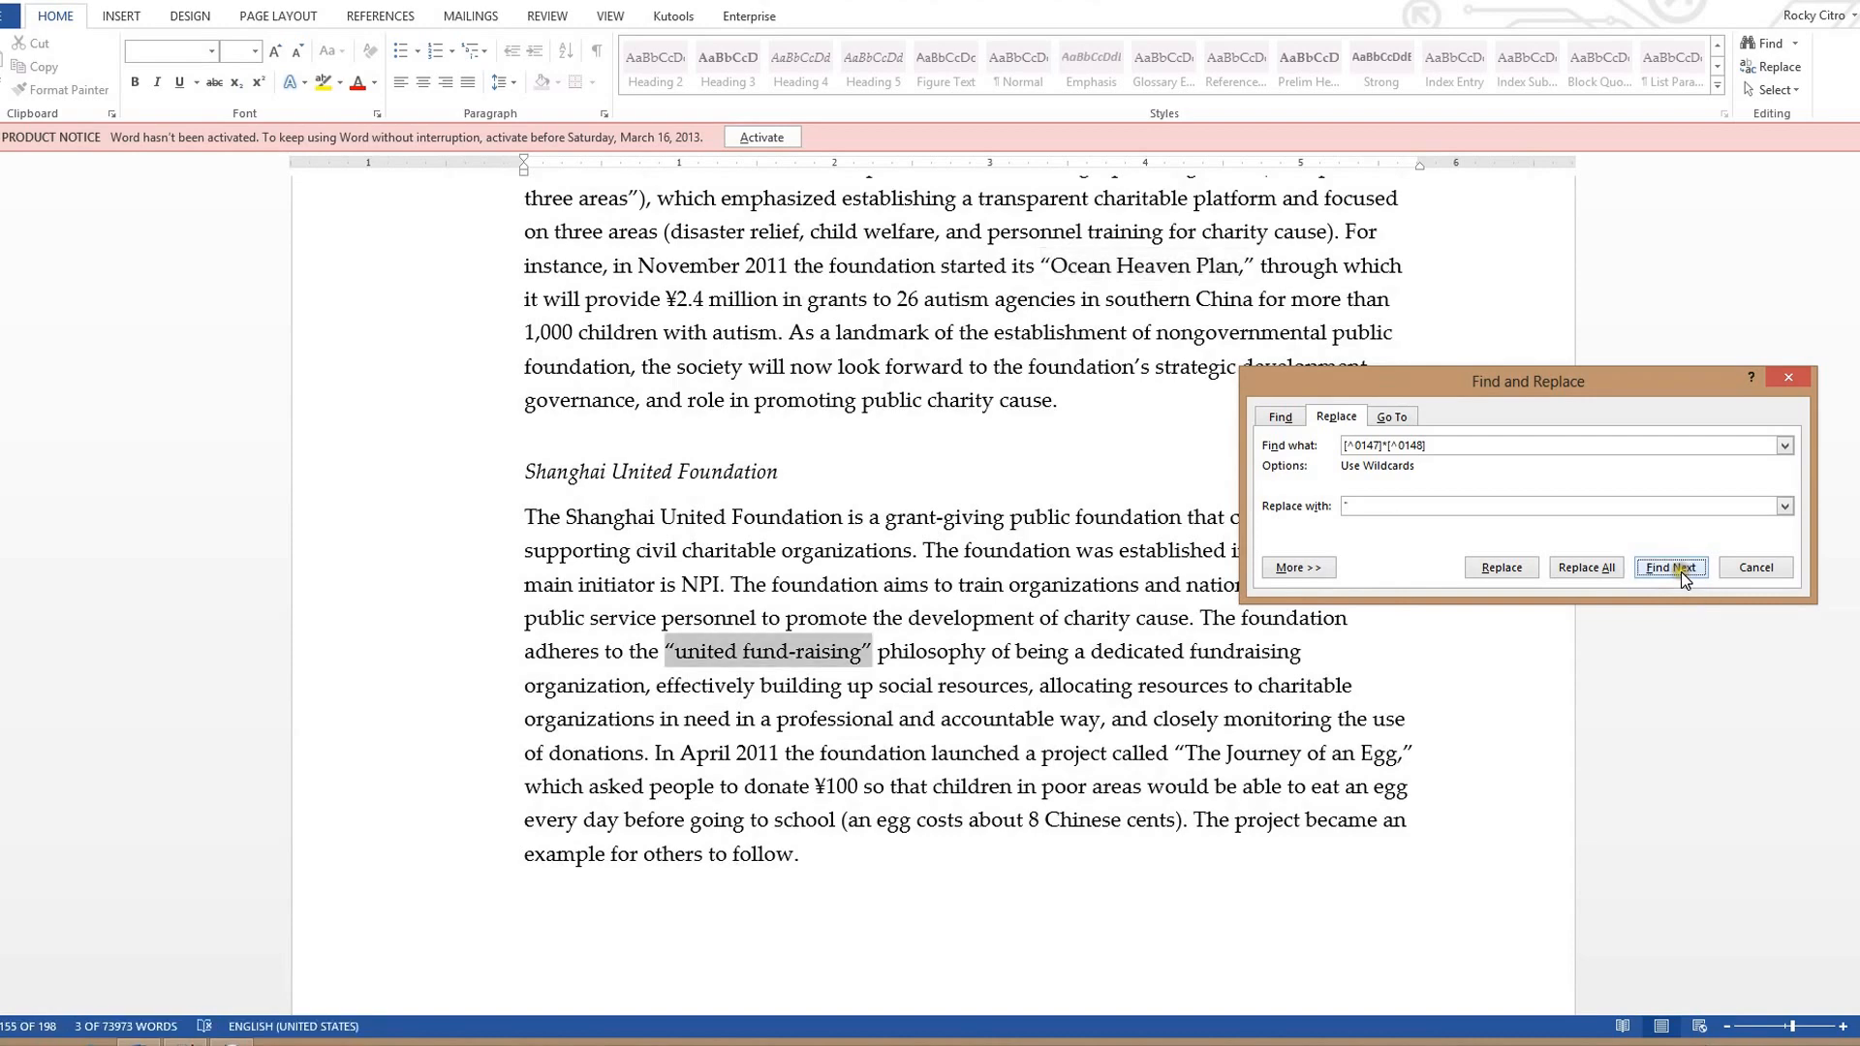
left_click(1682, 571)
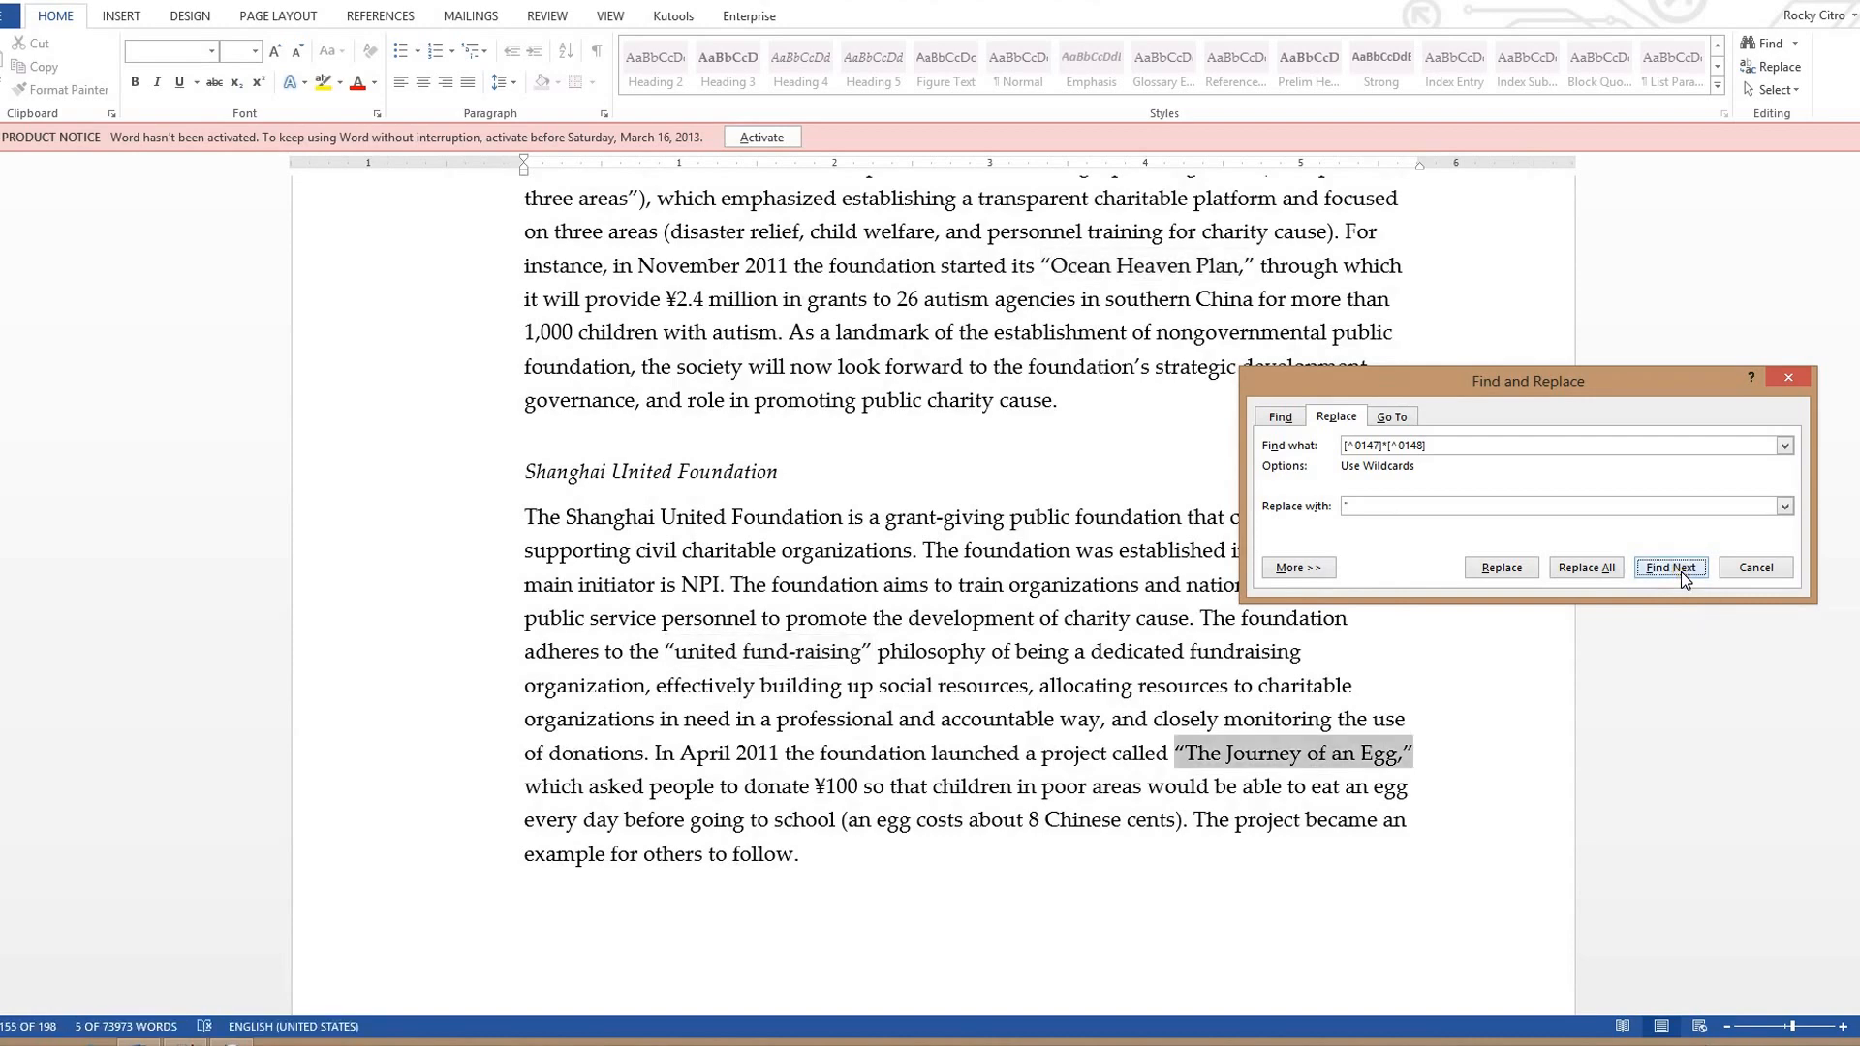
left_click(1682, 572)
left_click(1681, 571)
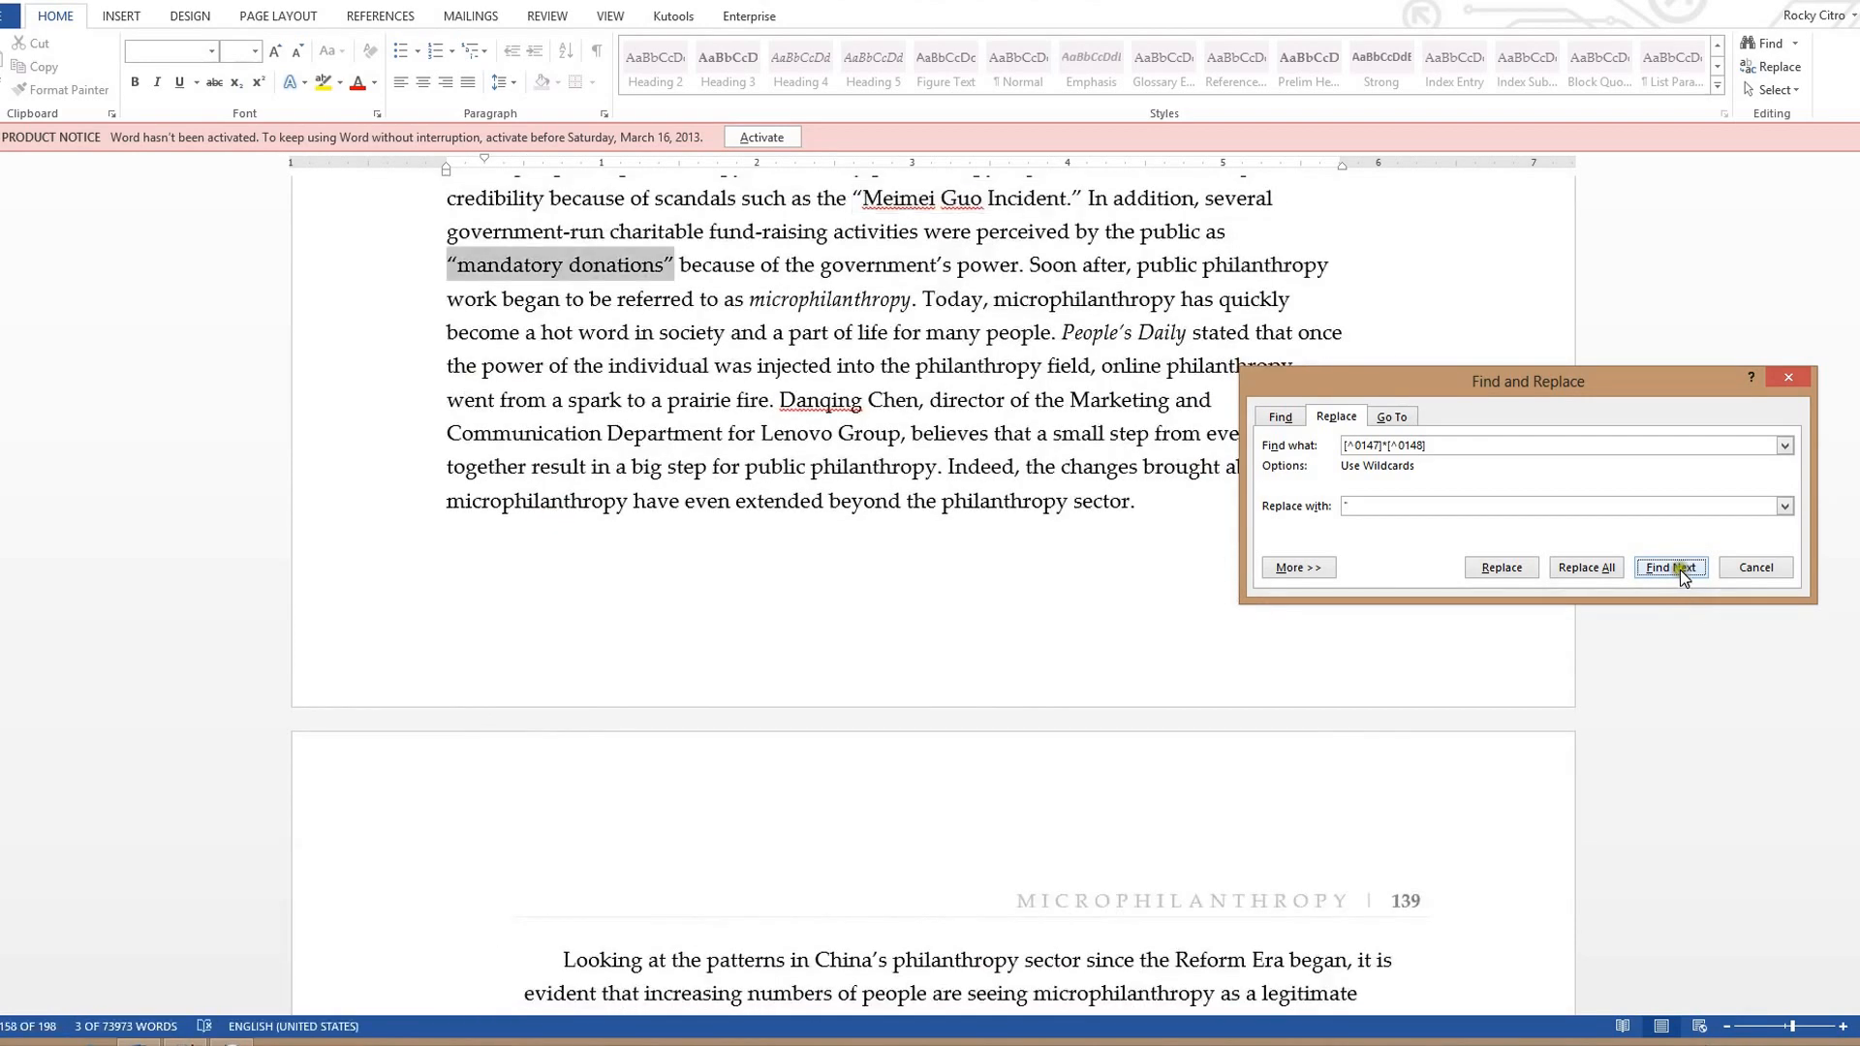
- Find the next match, ending in "Children," and close Find and Replace to place the cursor in the block quotation below it
left_click(1680, 570)
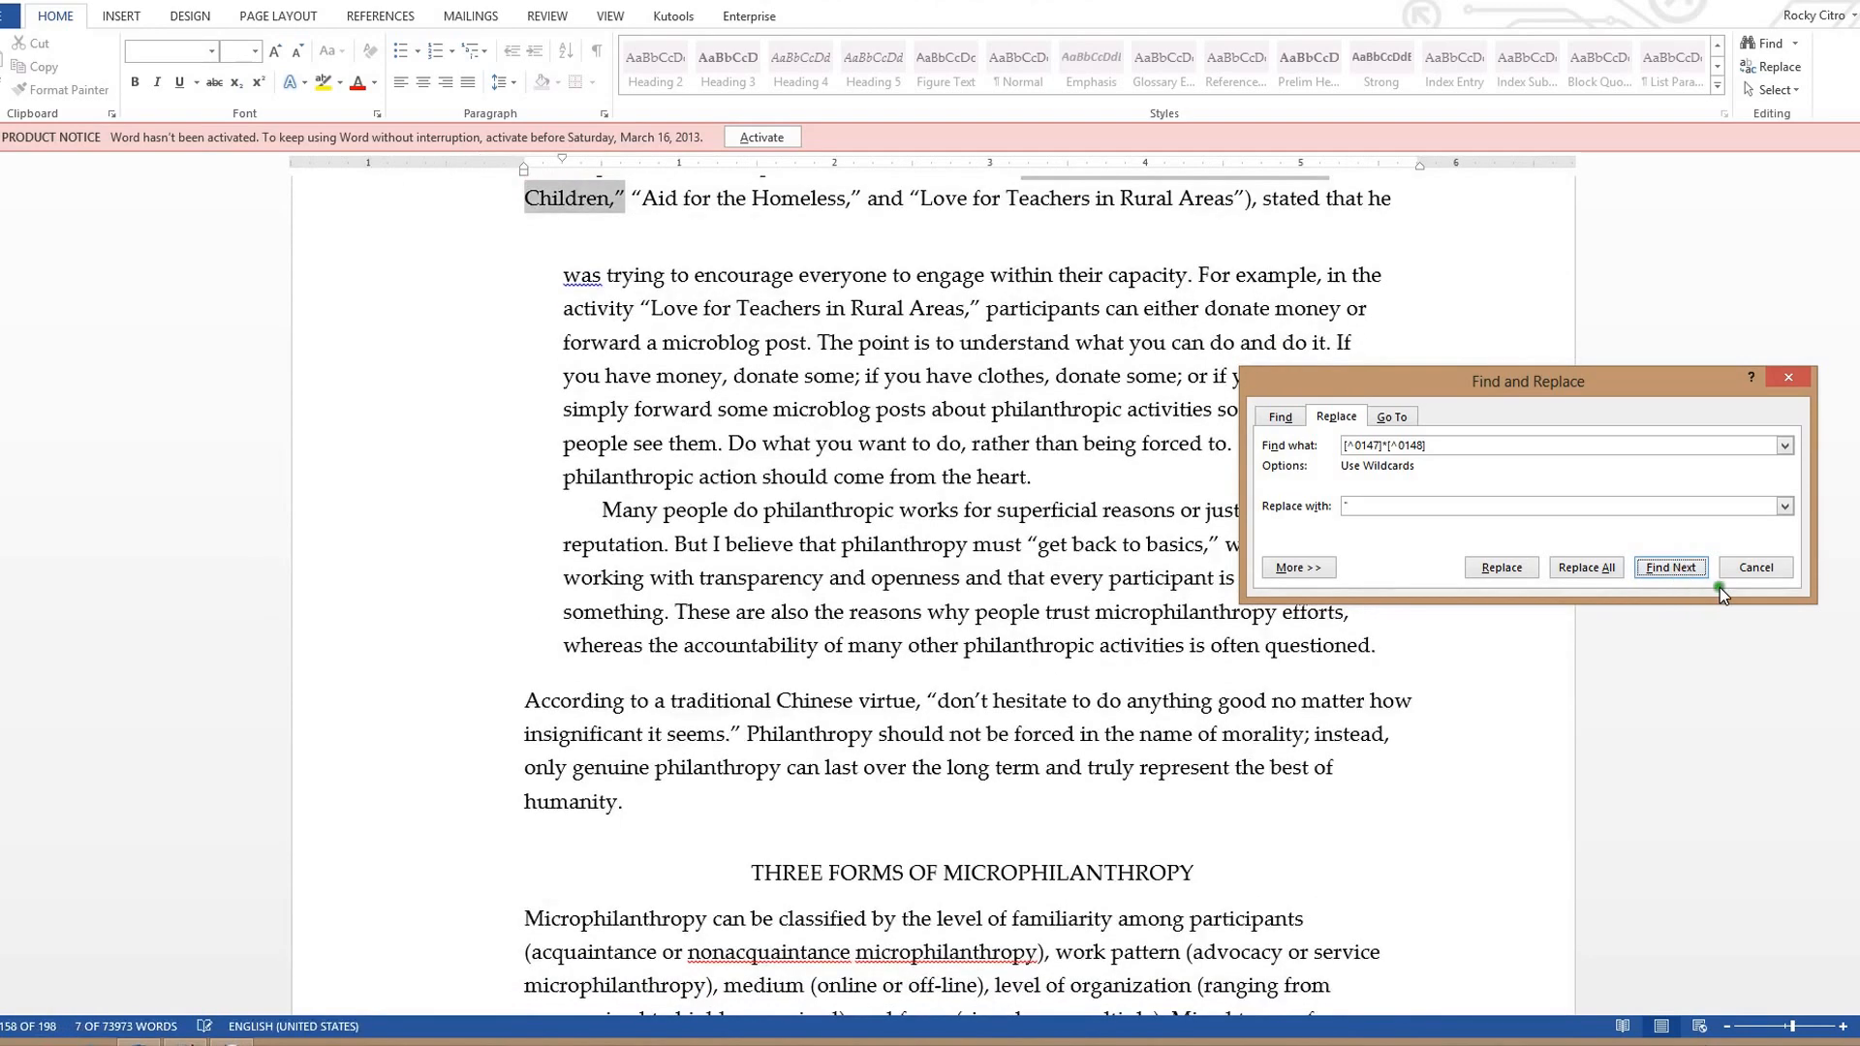
left_click(1752, 569)
left_click(676, 308)
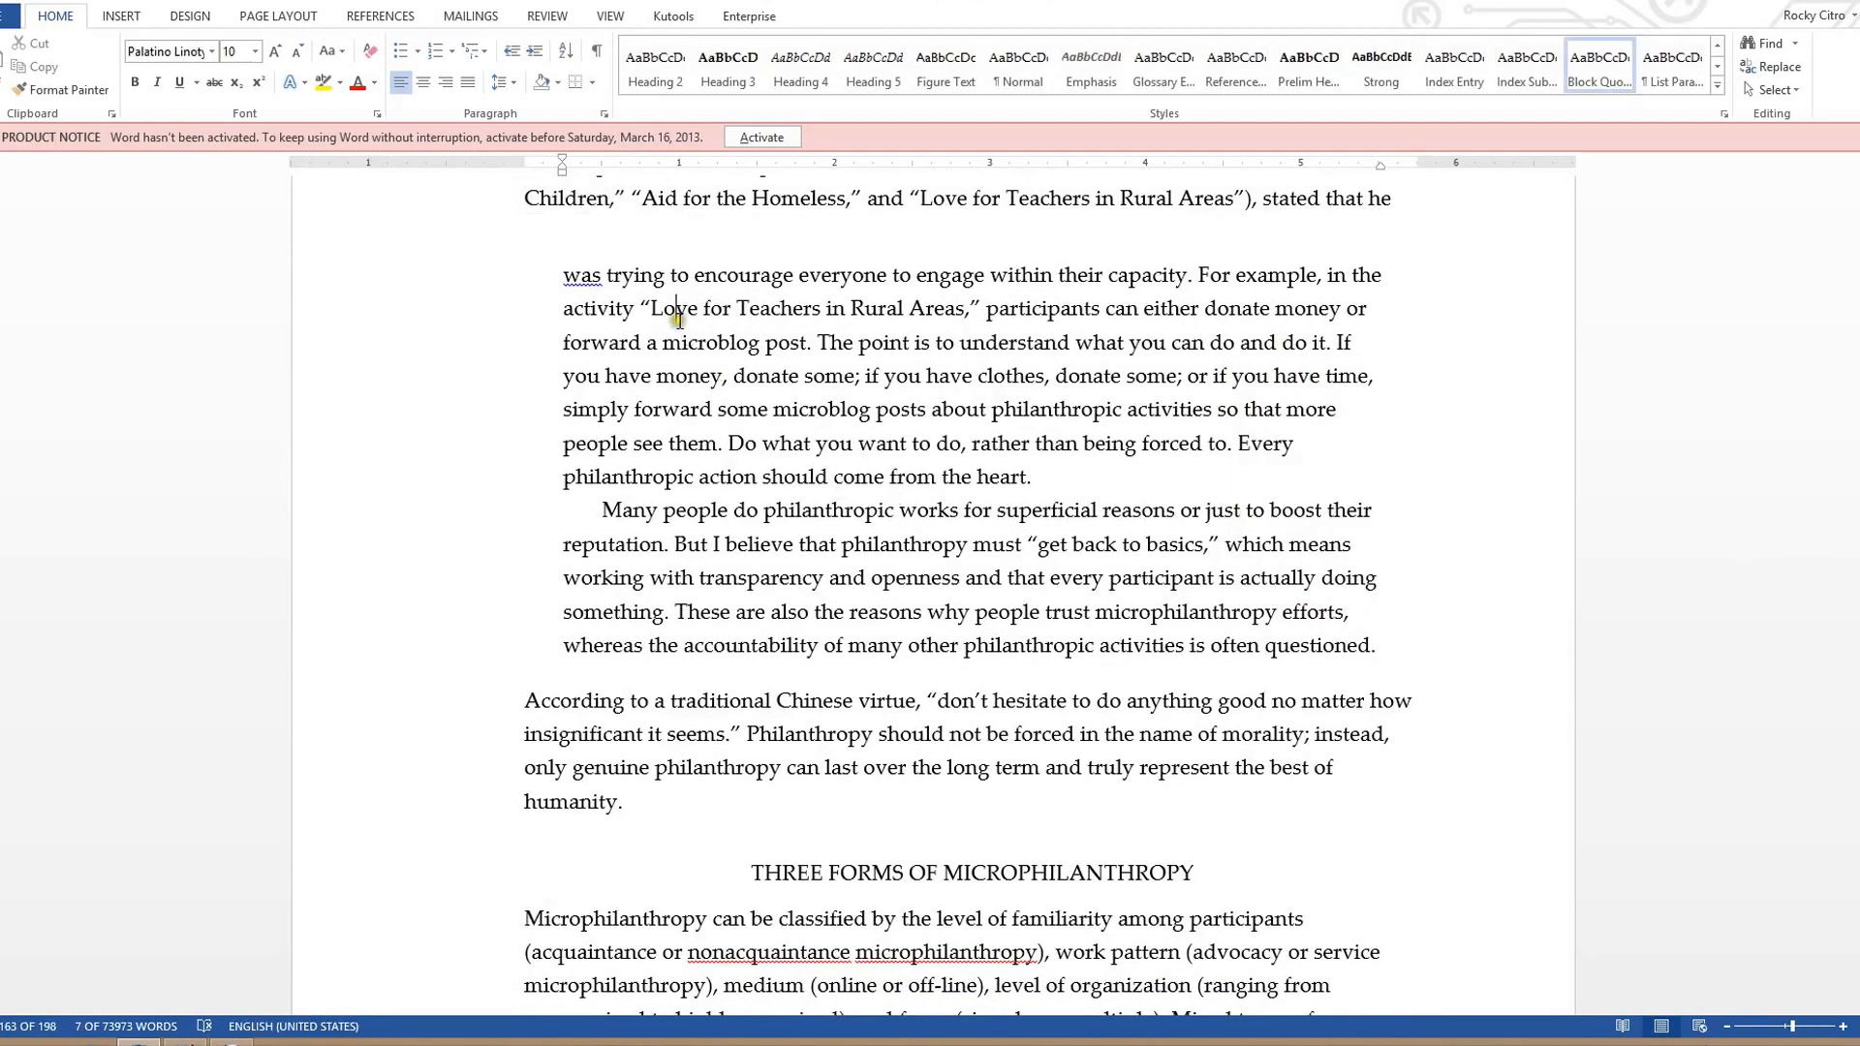